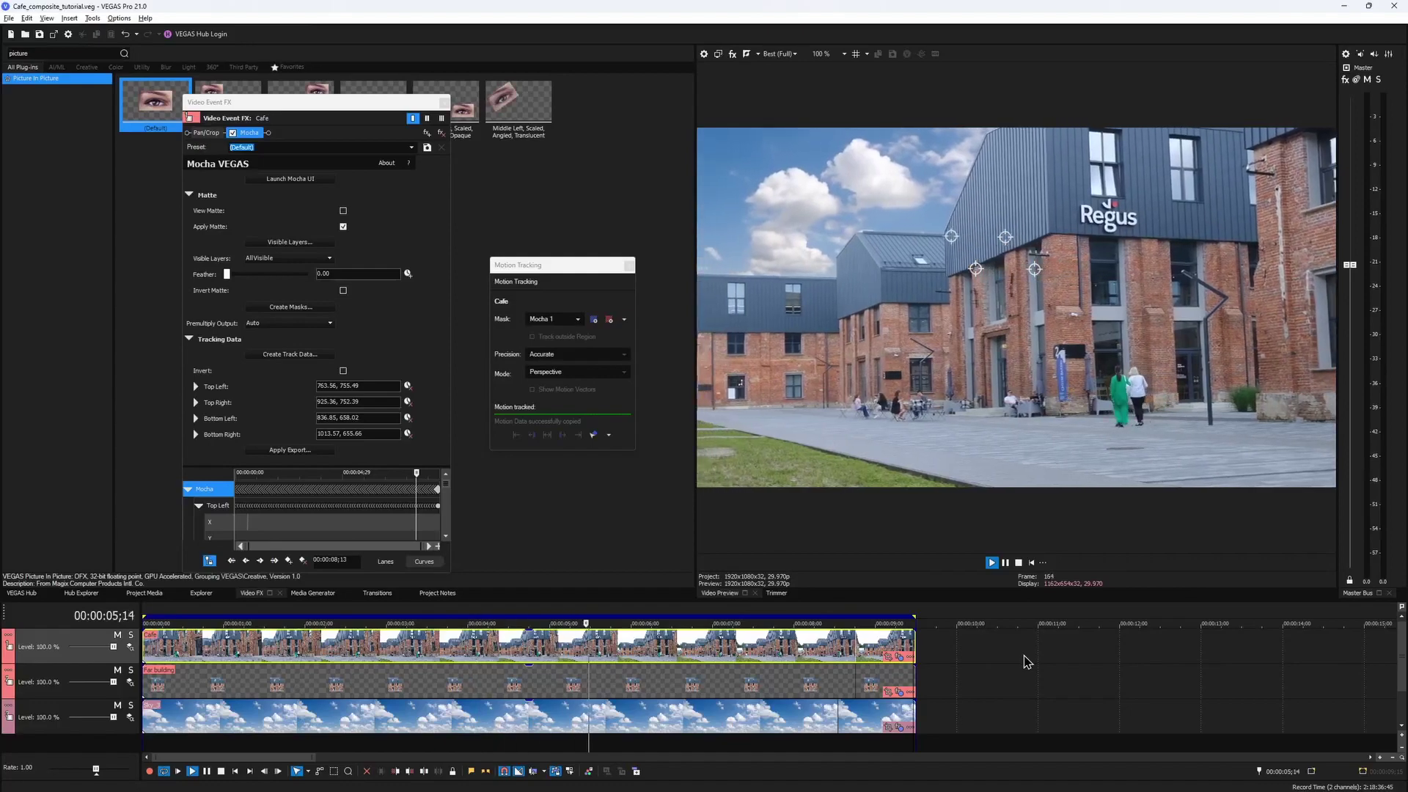
Stop the preview, return to the clip's start and open the Mocha tracking interface for the Cafe event.
click(1004, 563)
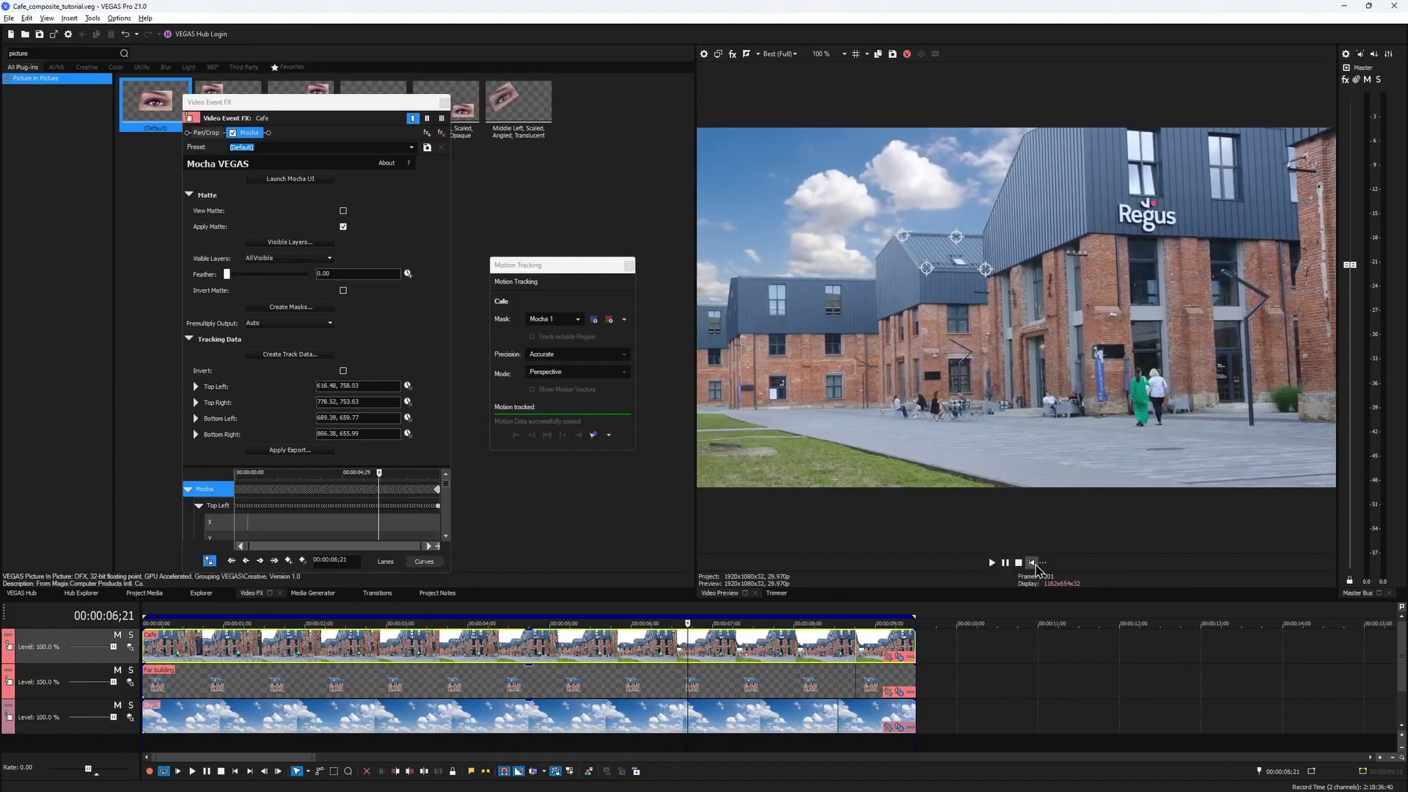
click(1031, 562)
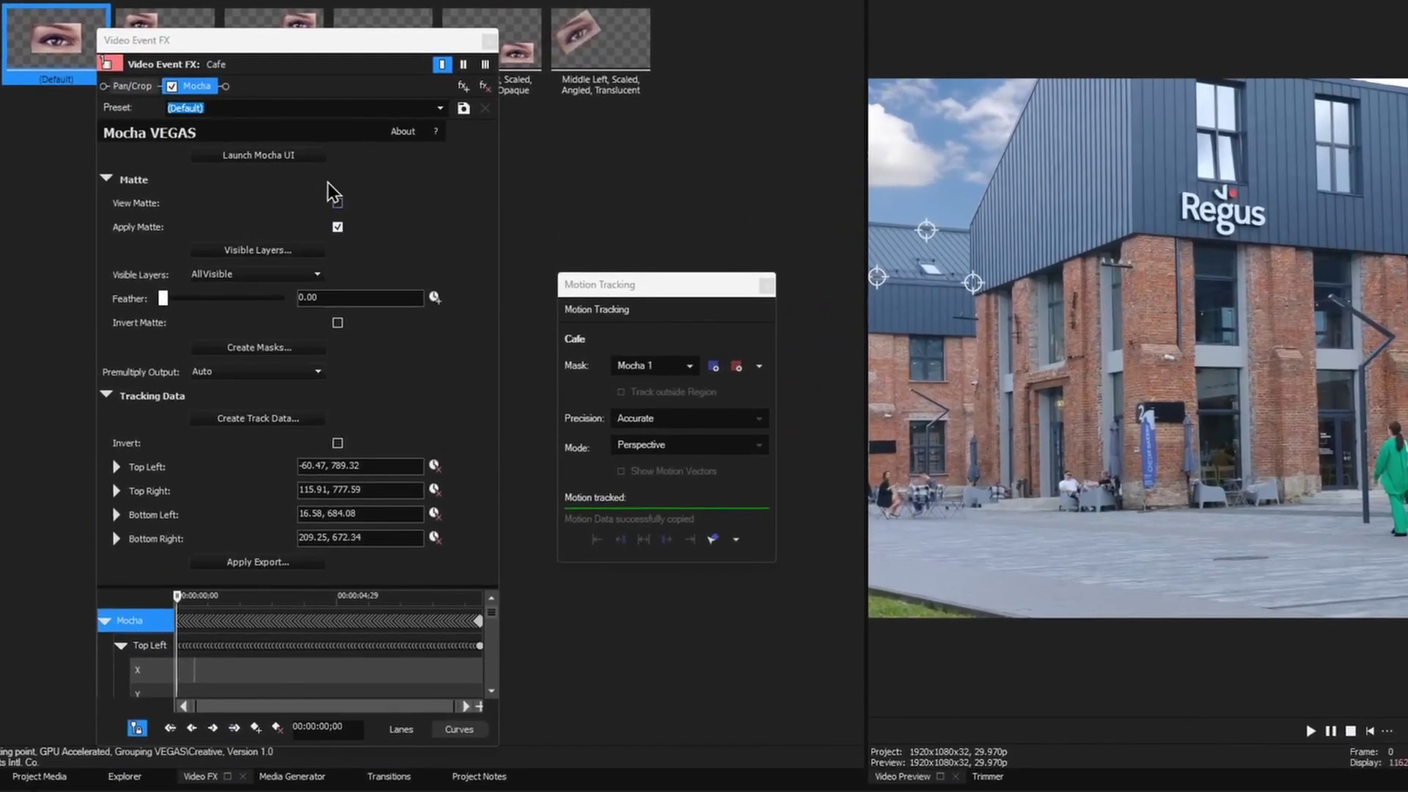
click(289, 157)
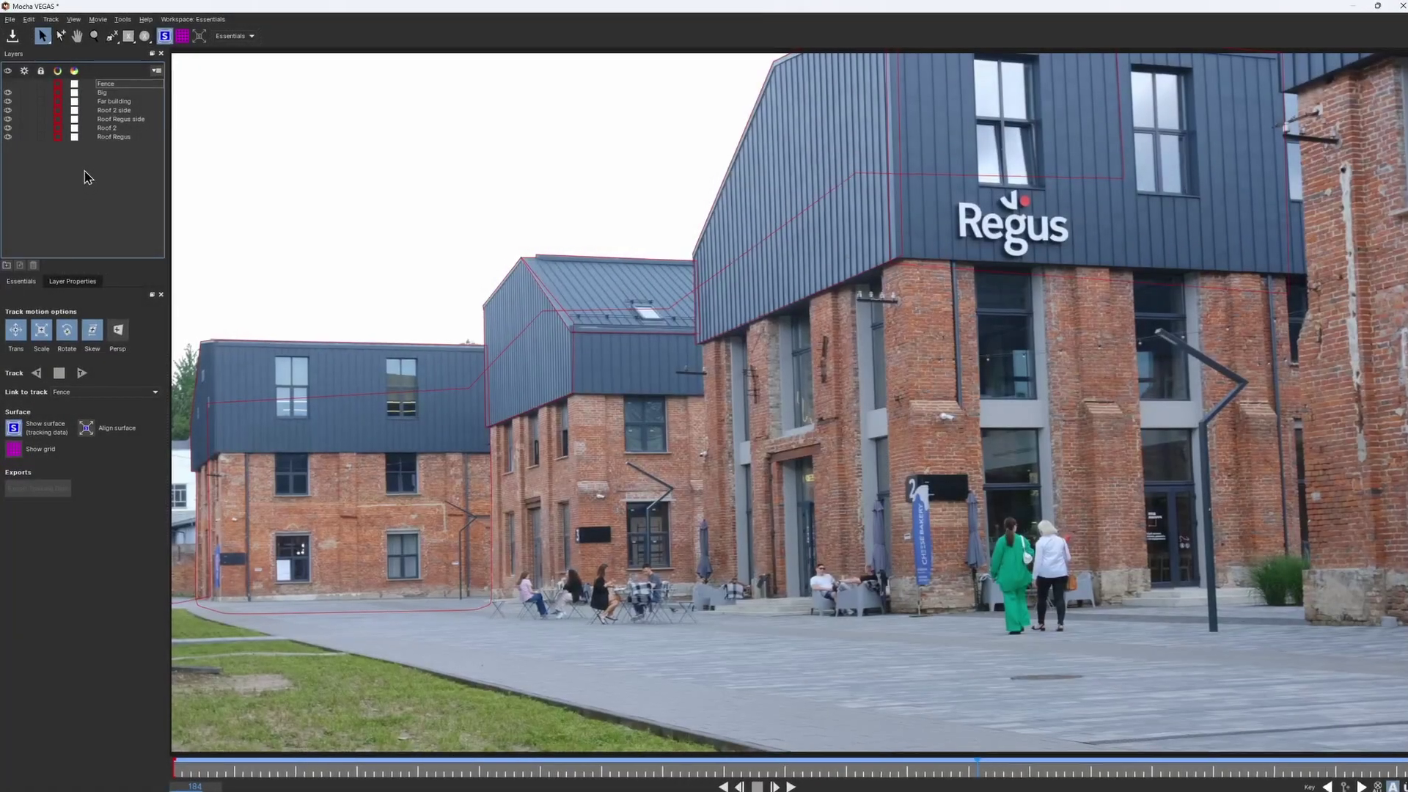
Hide all layers from Fence to Roof Regus and put them in a layer group named matte.
click(110, 136)
shift+click(104, 84)
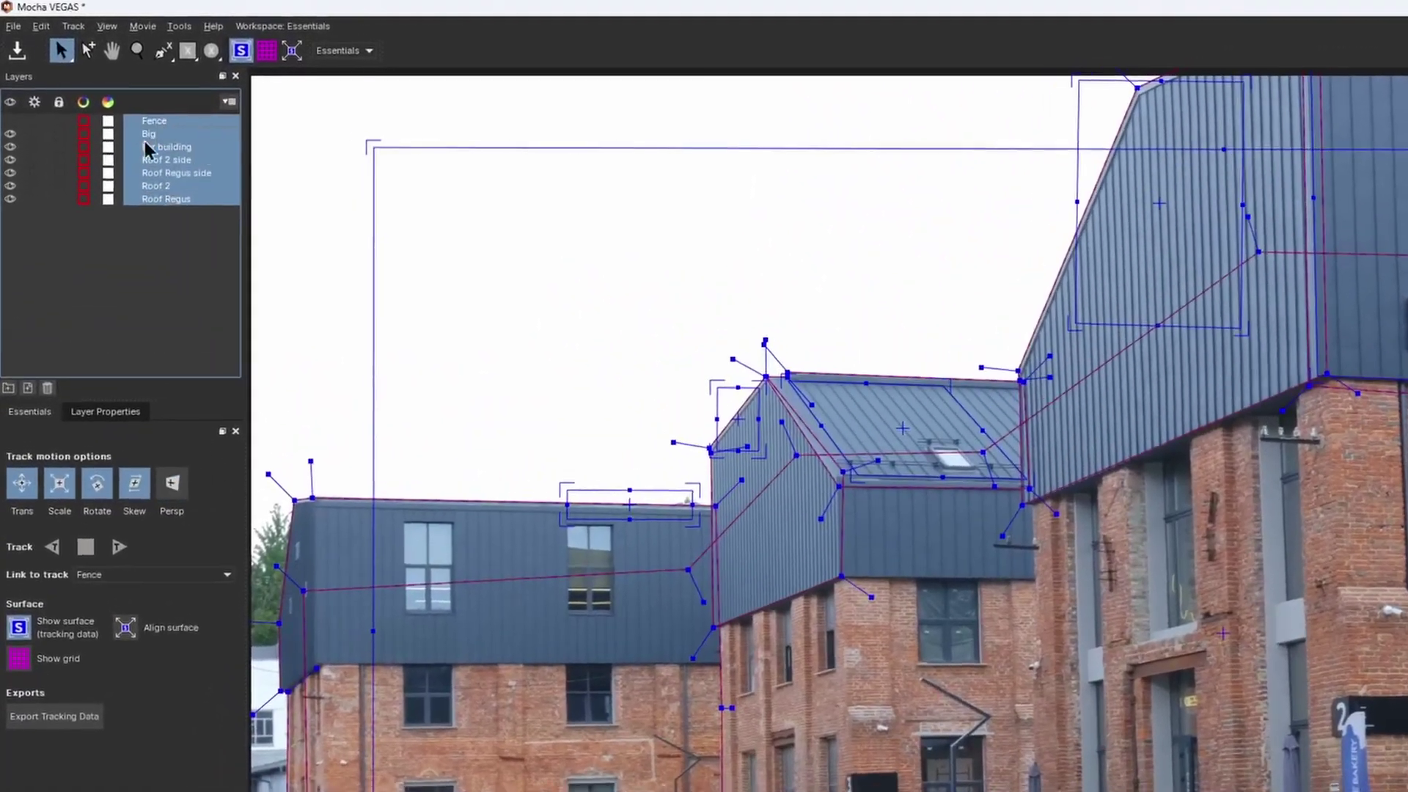
click(8, 137)
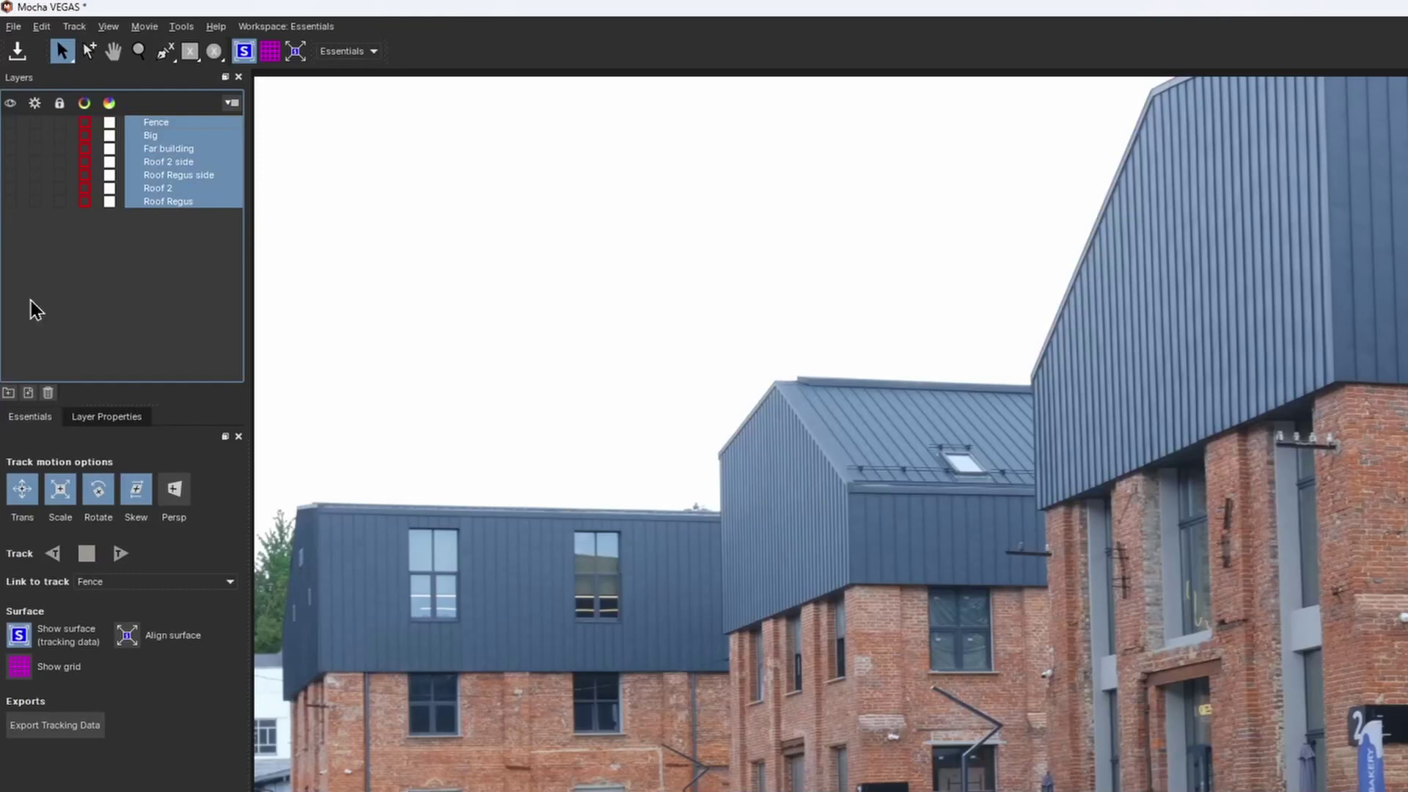
click(8, 392)
double_click(174, 126)
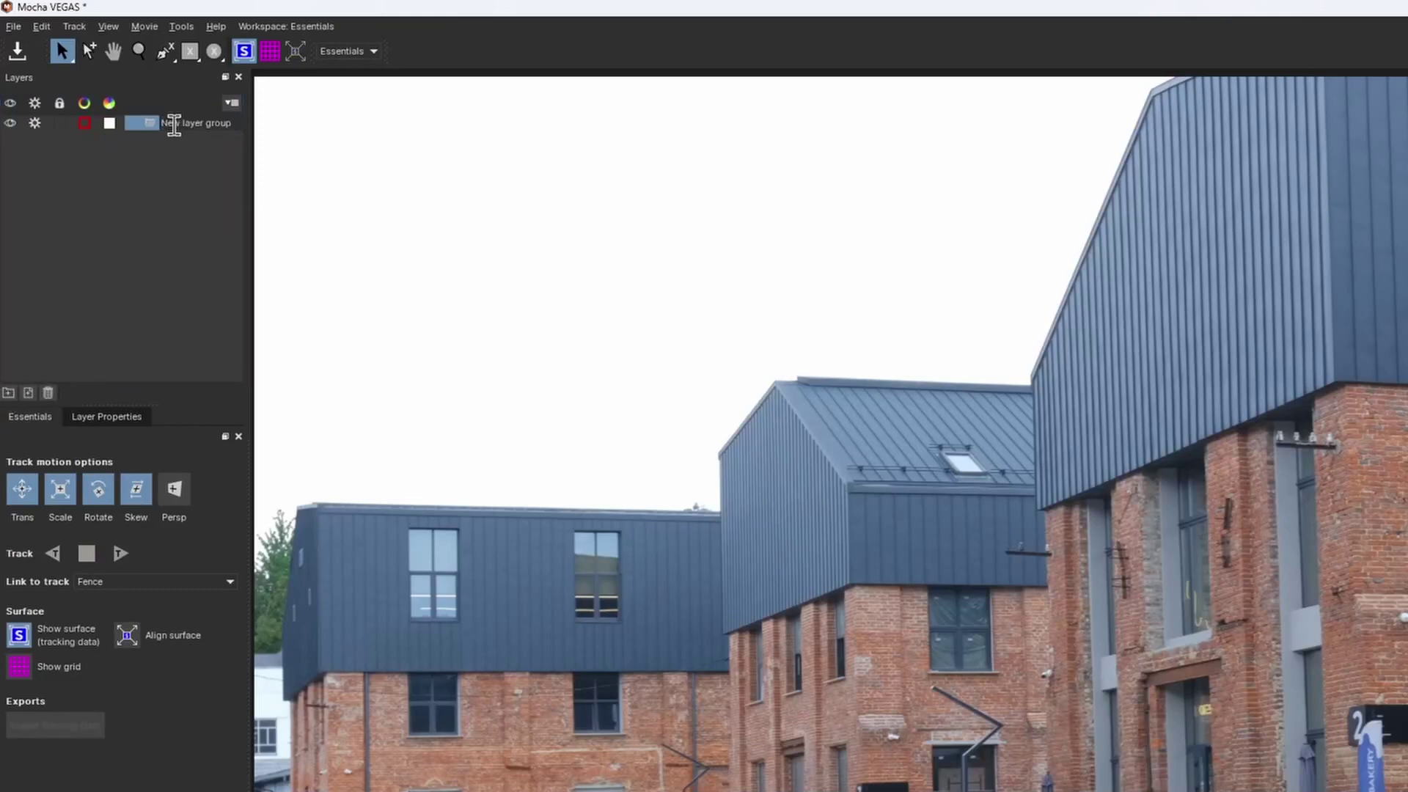
text(matte)
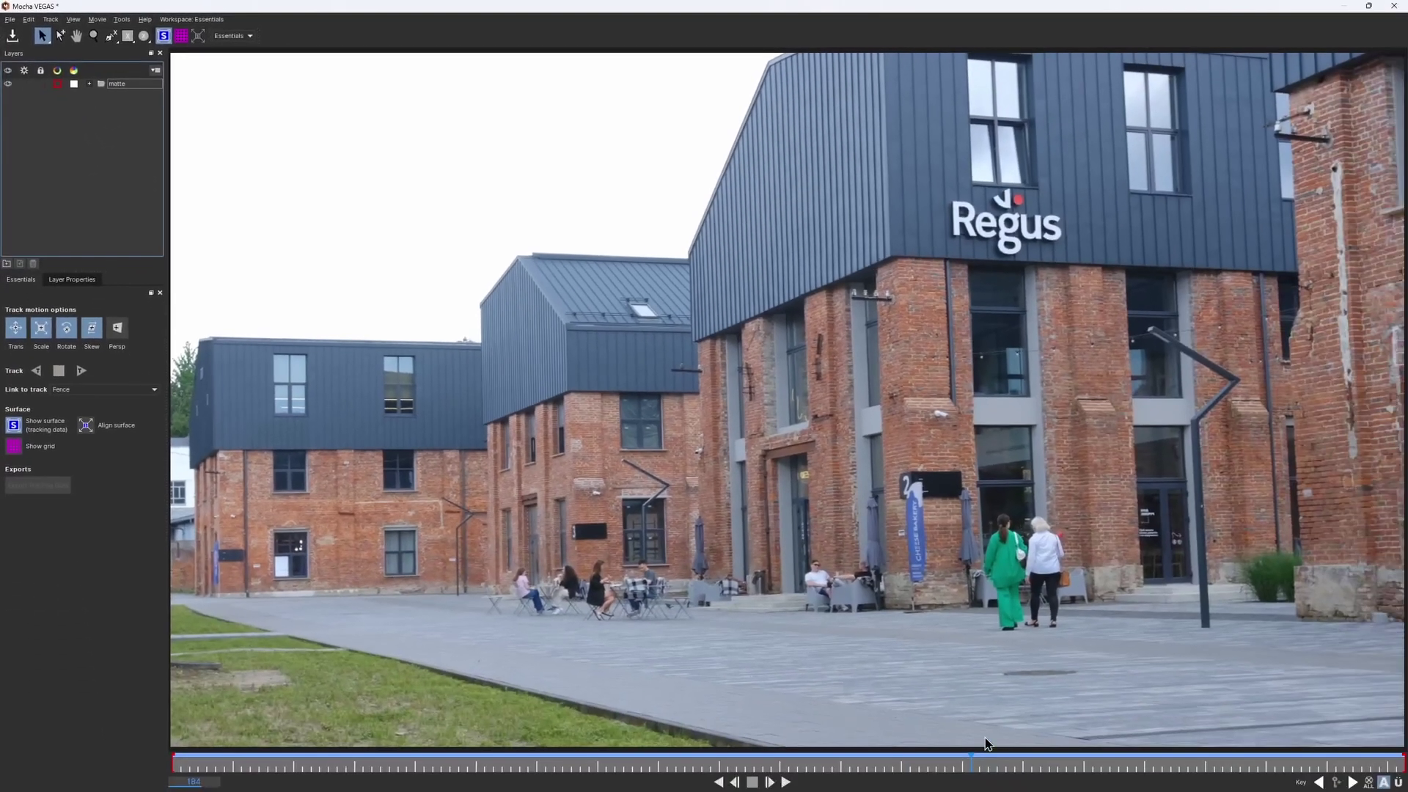
At the clip's last frame, draw an X-spline mask around the whole lawn, extending past the frame edge.
drag(985, 768, 1259, 770)
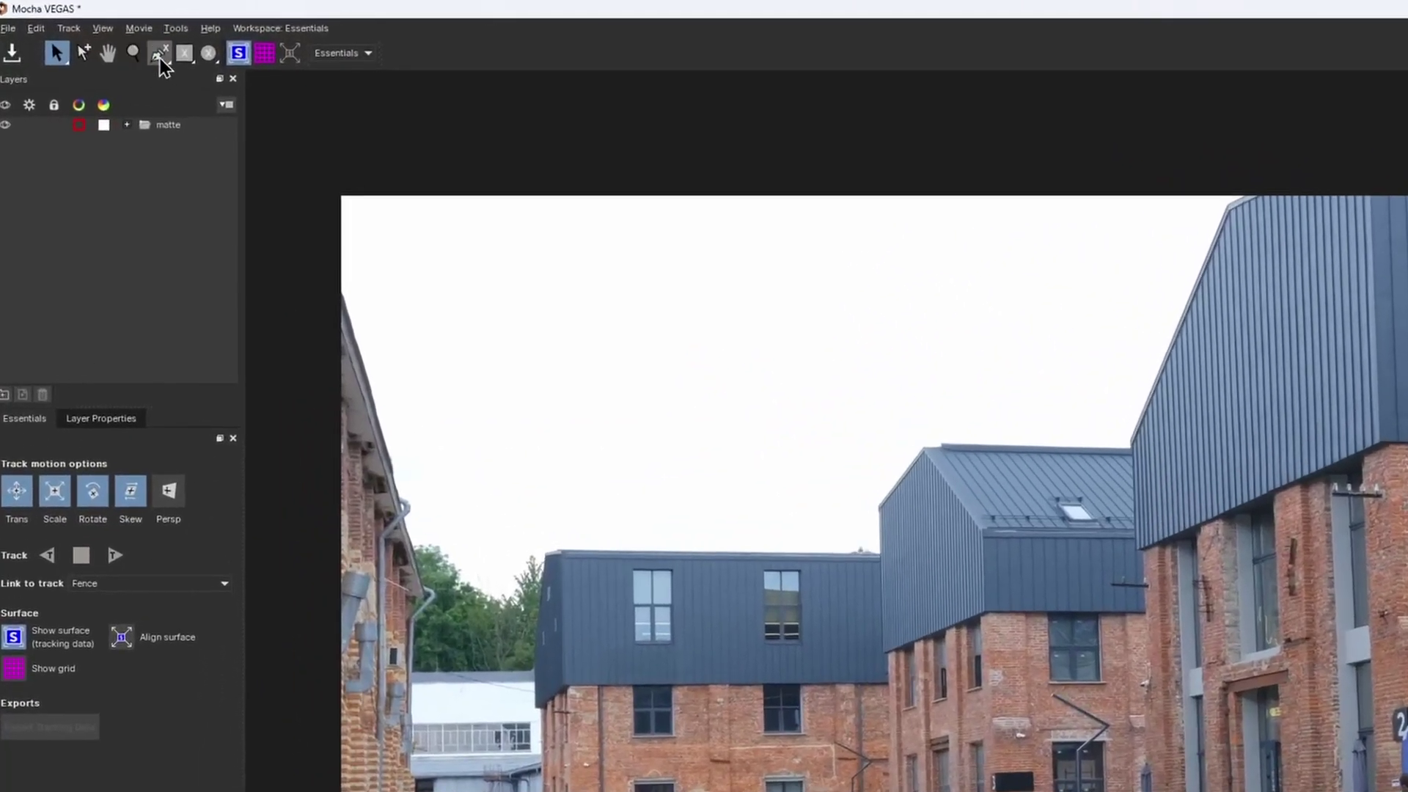
click(112, 35)
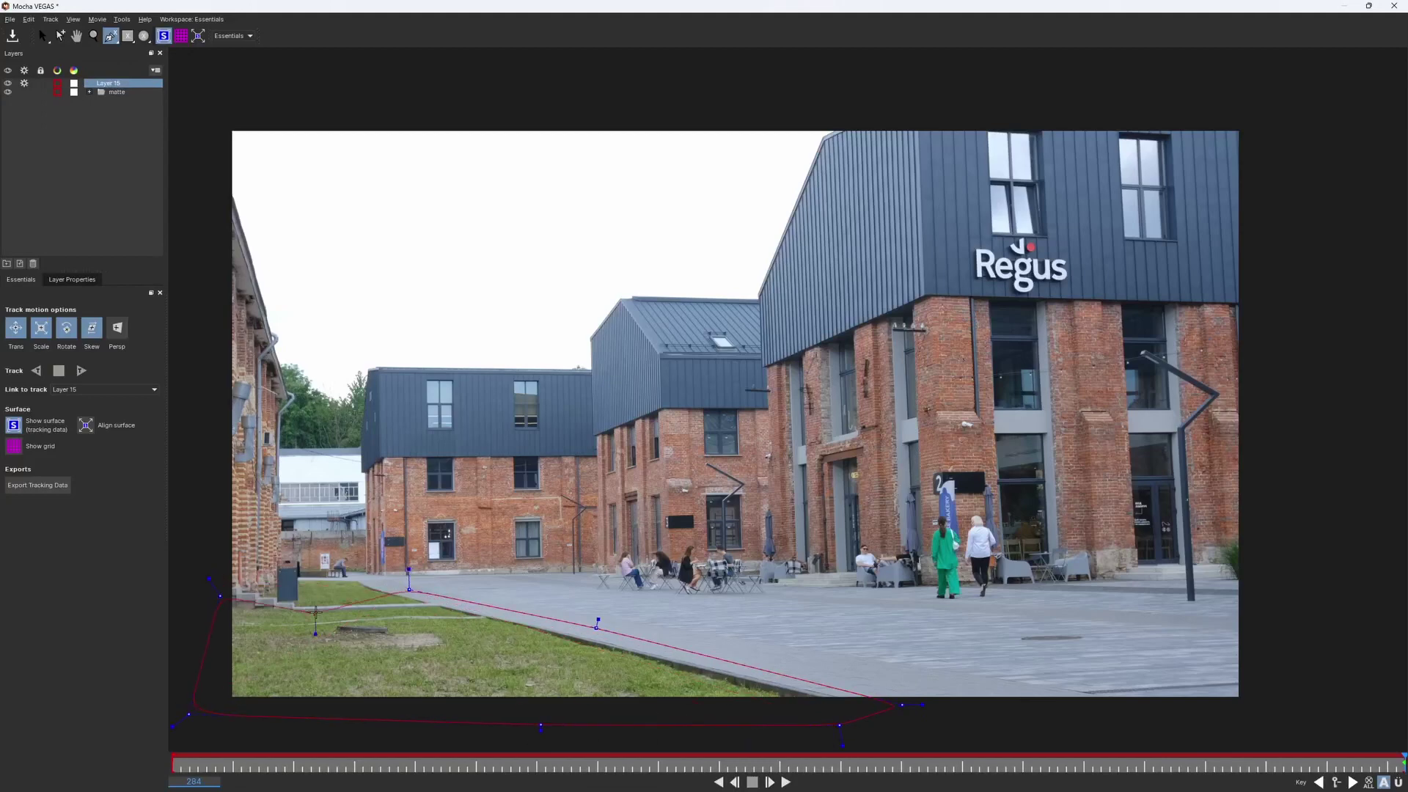
drag(315, 612, 292, 578)
key(s)
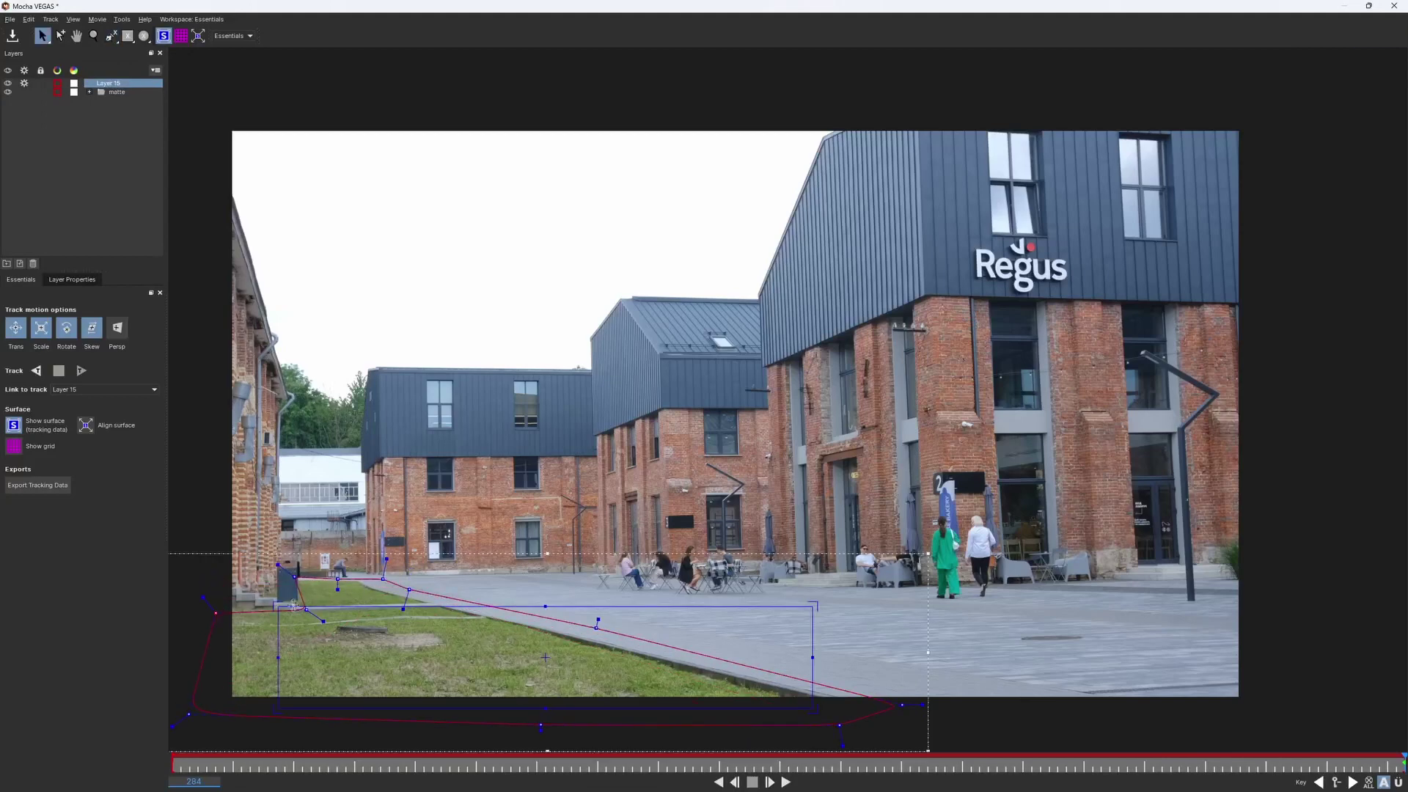
scroll(294, 604, up, 4)
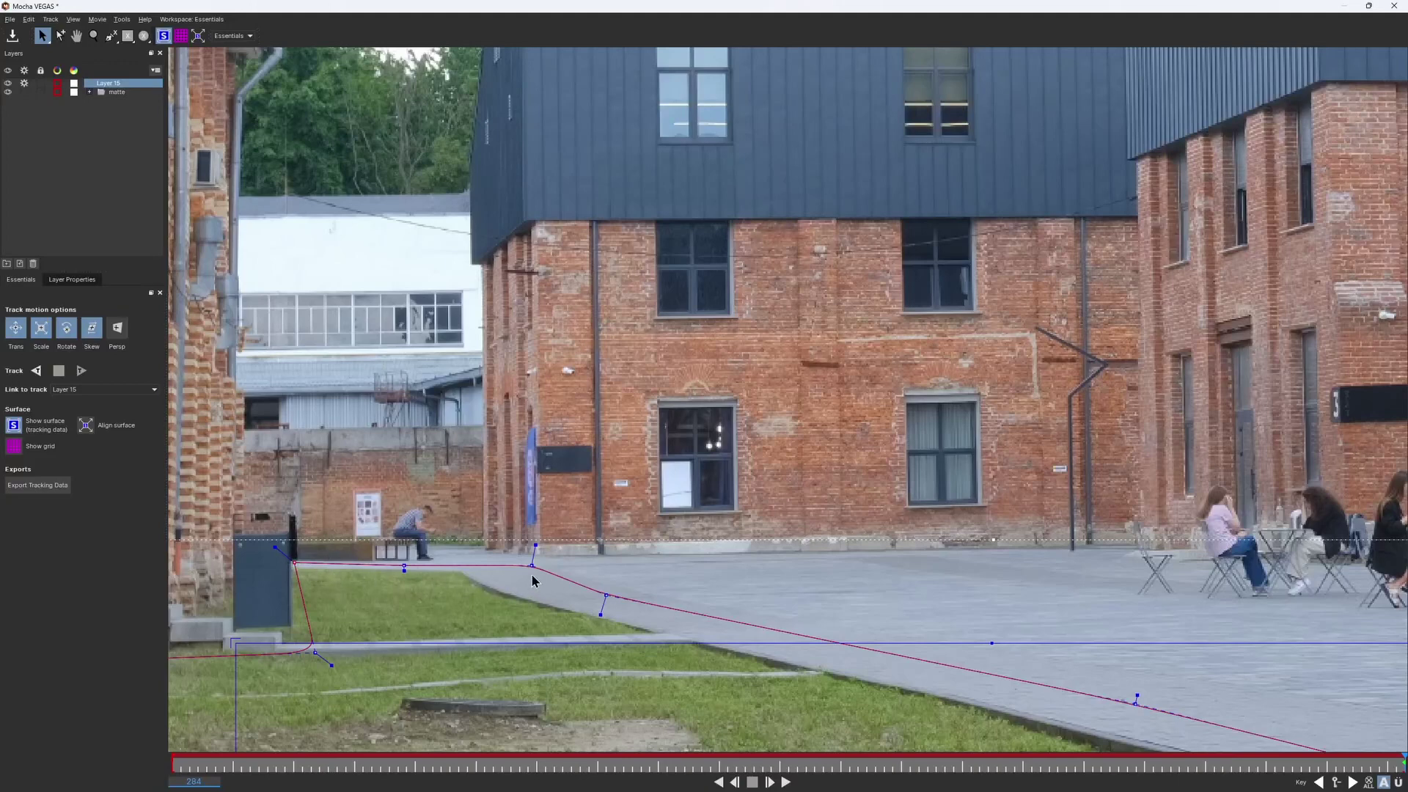
scroll(532, 581, down, 4)
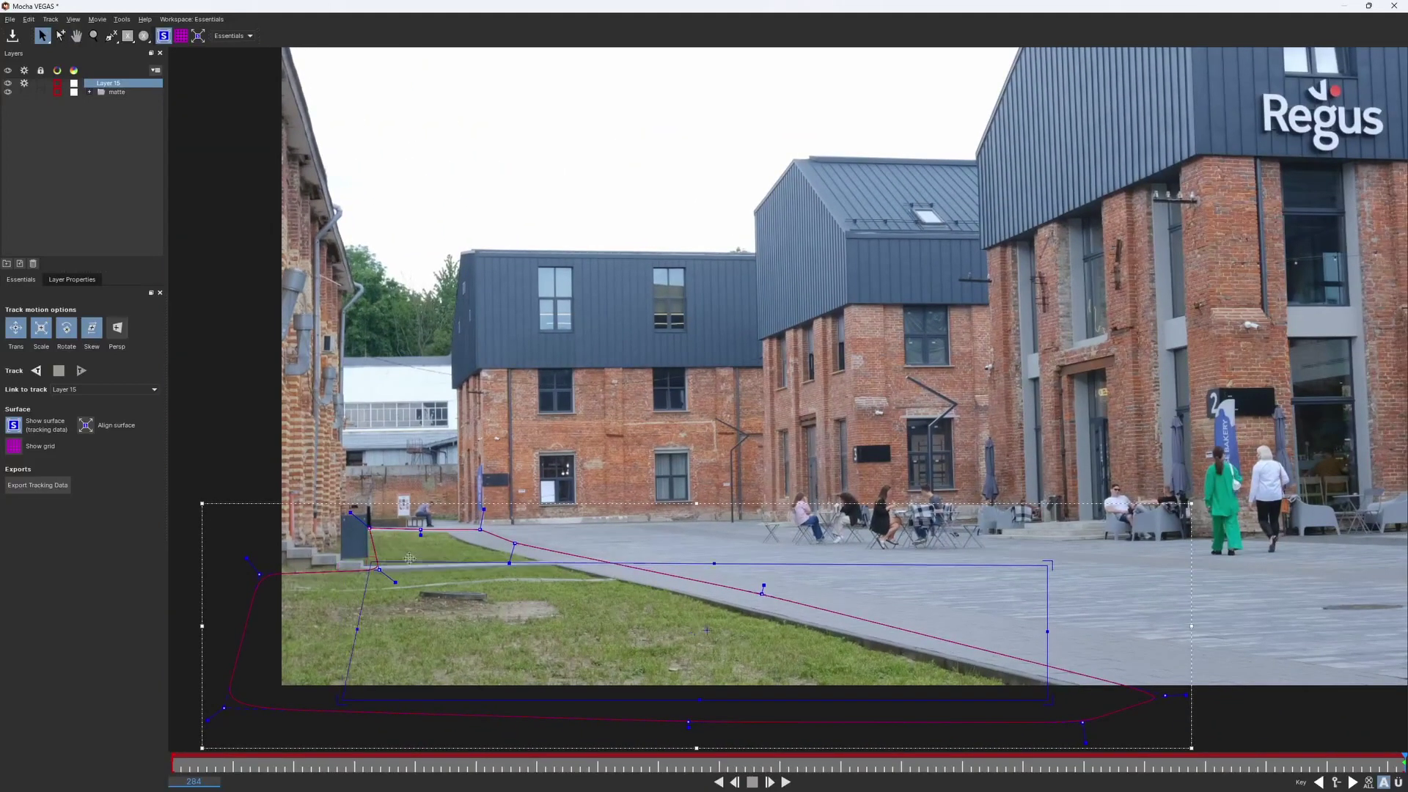
Fit the lawn layer's surface corners to the ground's perspective, using the grid to check the alignment.
drag(409, 558, 440, 531)
drag(342, 700, 265, 541)
drag(1047, 701, 250, 731)
drag(1047, 565, 1130, 720)
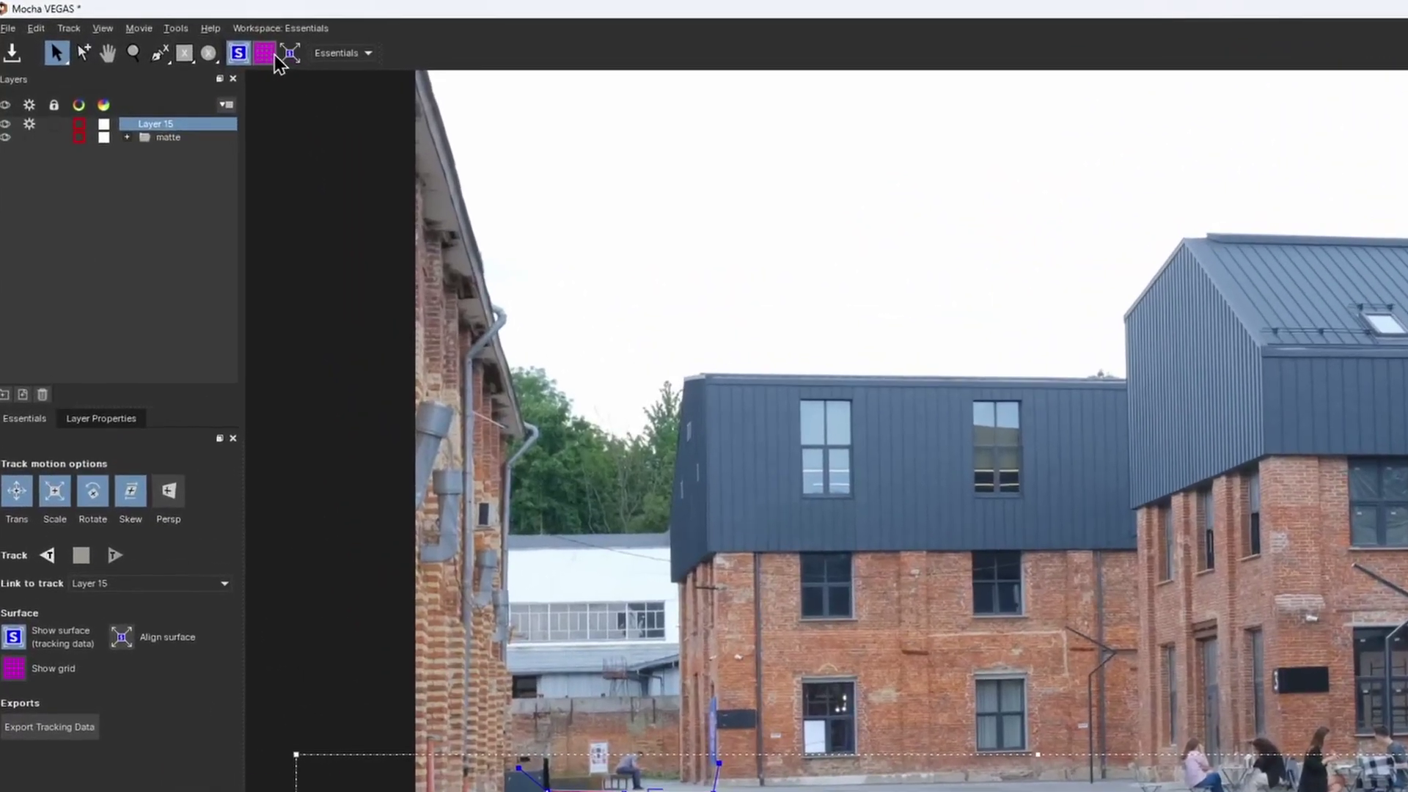
click(181, 35)
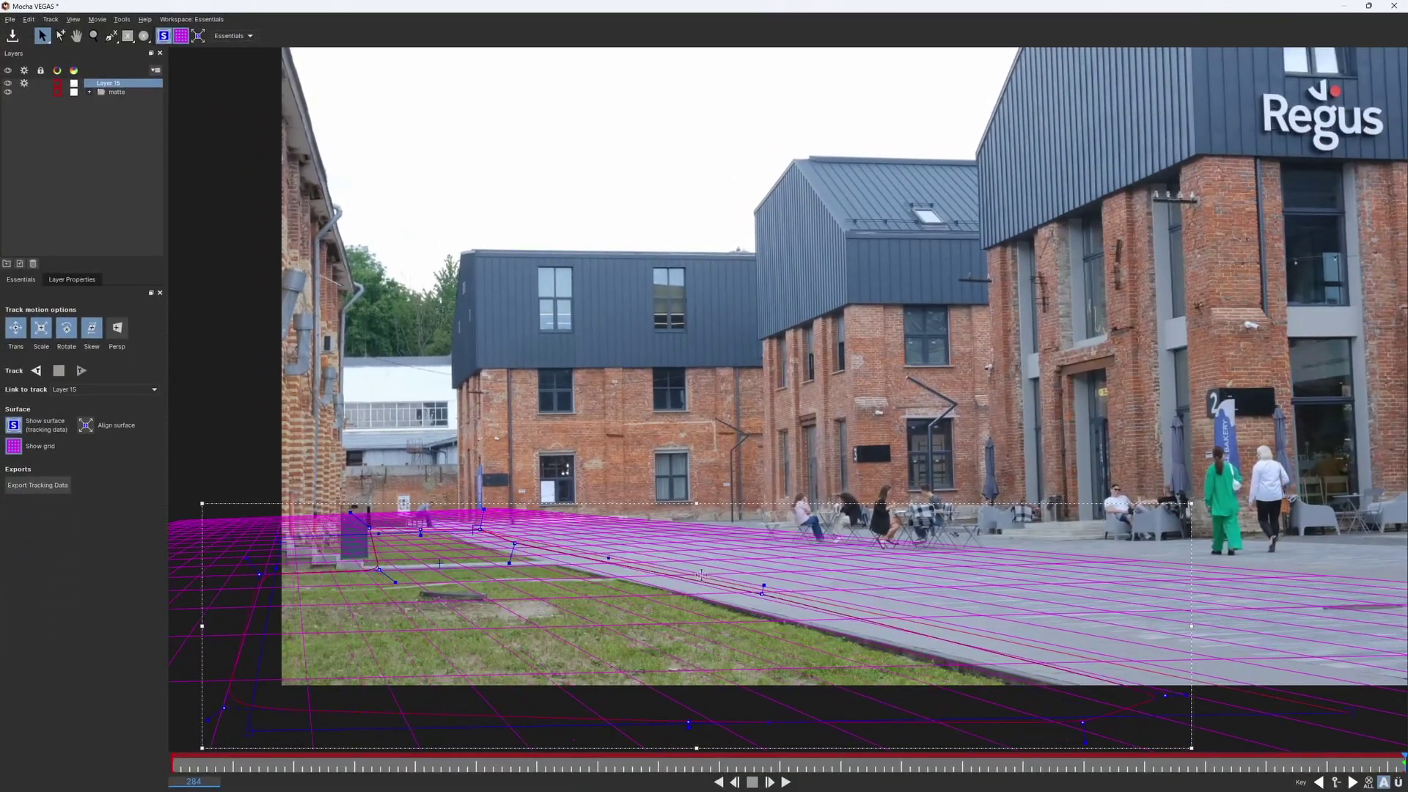
drag(700, 575, 680, 585)
drag(245, 734, 195, 733)
click(178, 37)
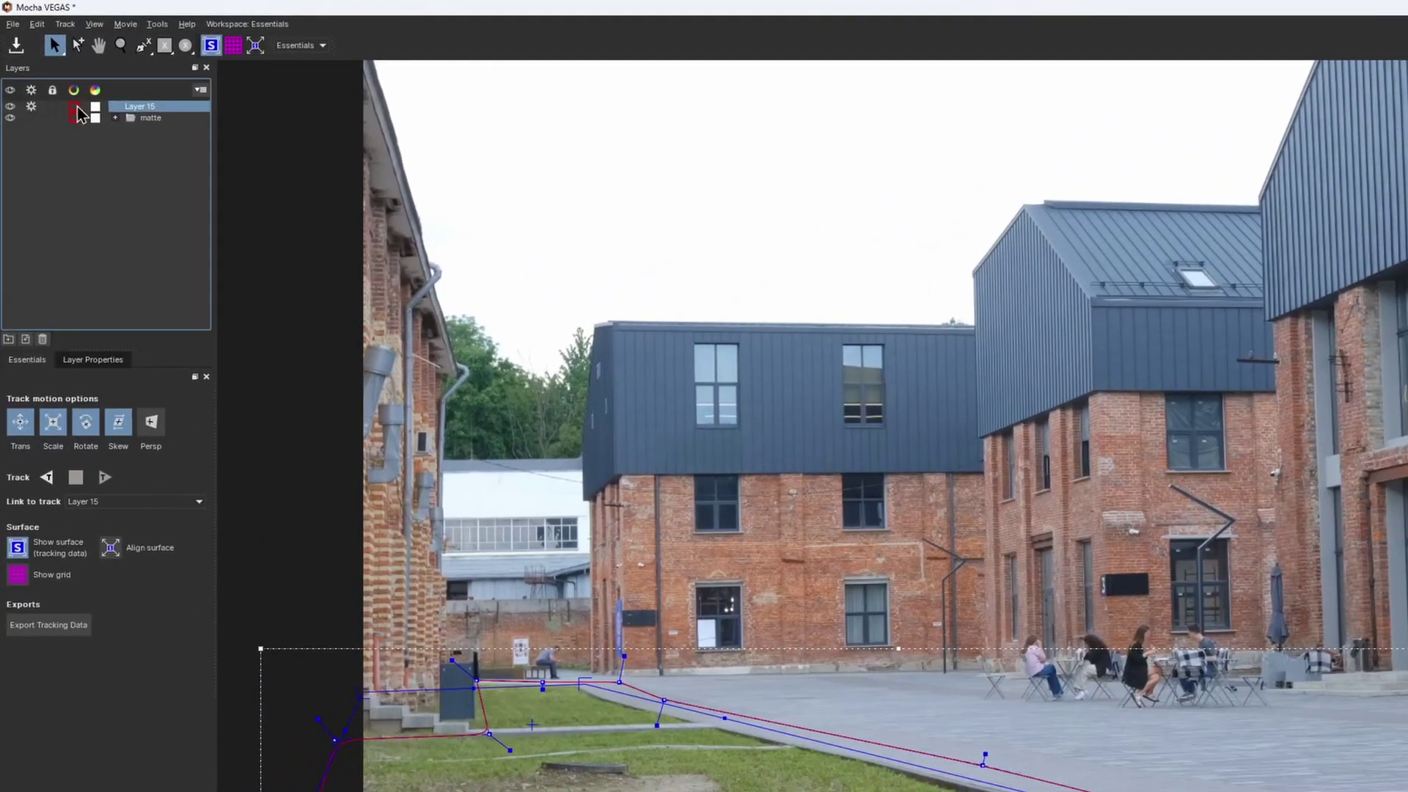
Set the lawn layer's outline colour to green and rename the layer Grass.
click(74, 106)
click(856, 389)
click(1059, 659)
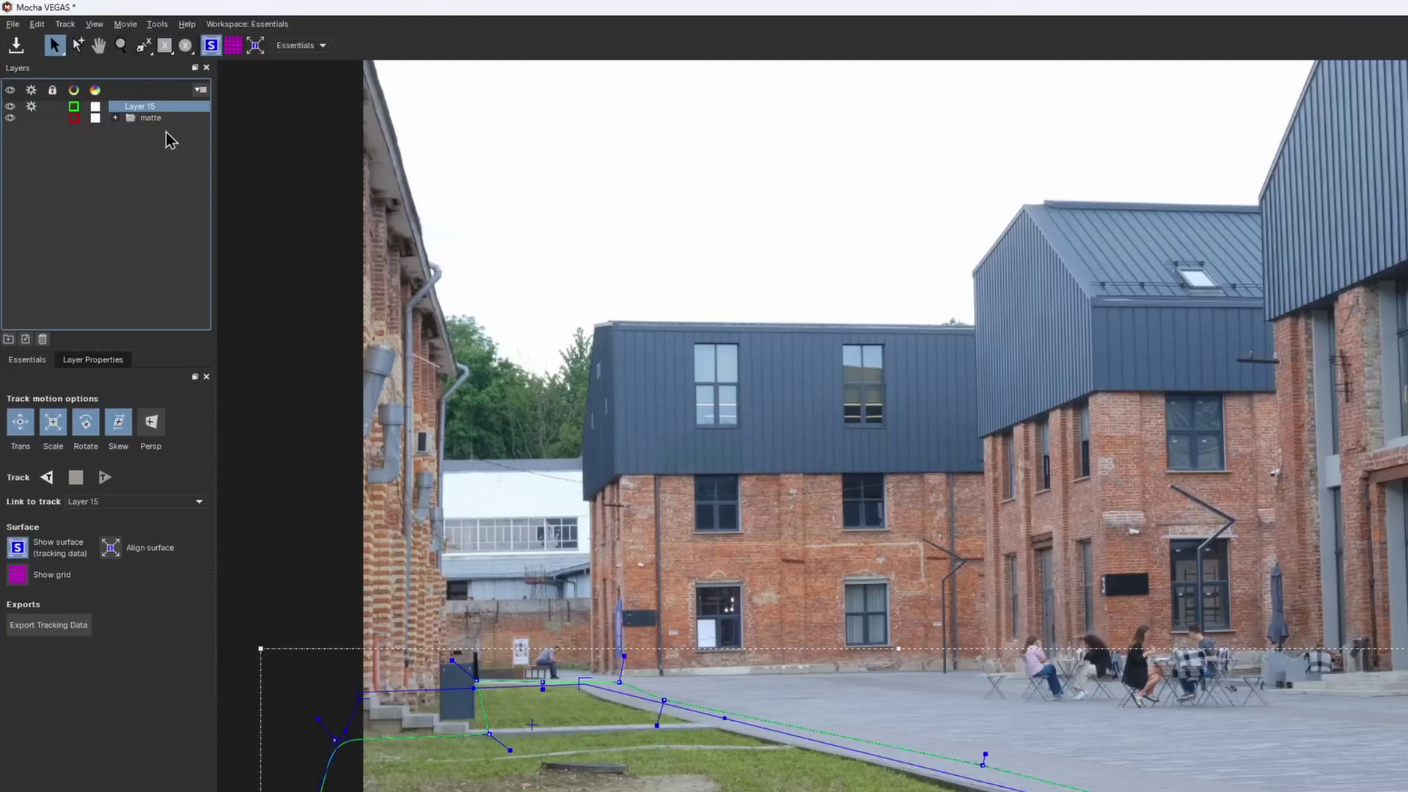
double_click(157, 108)
key(Return)
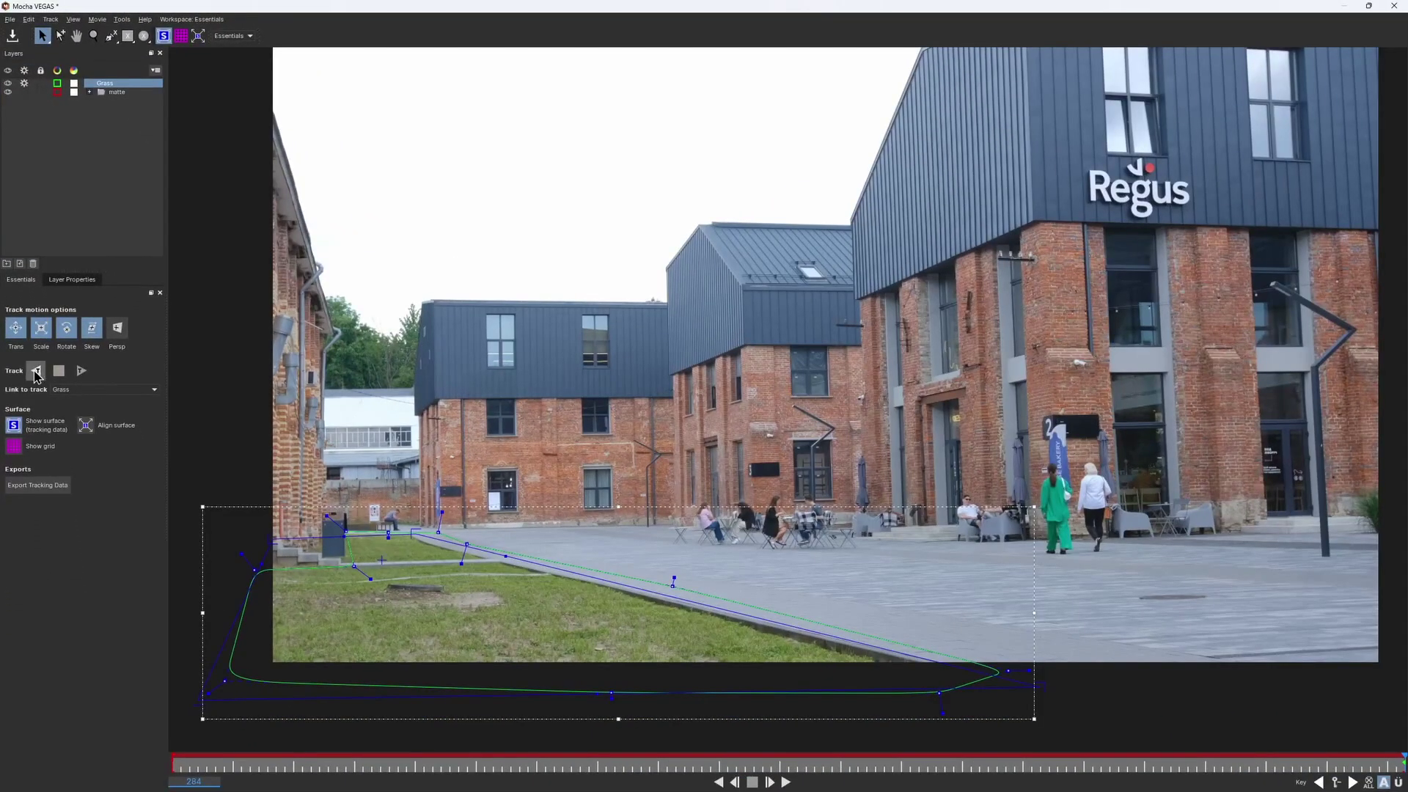
Track the Grass layer backward to the first frame and check the mask against the lawn at the last frame.
click(36, 371)
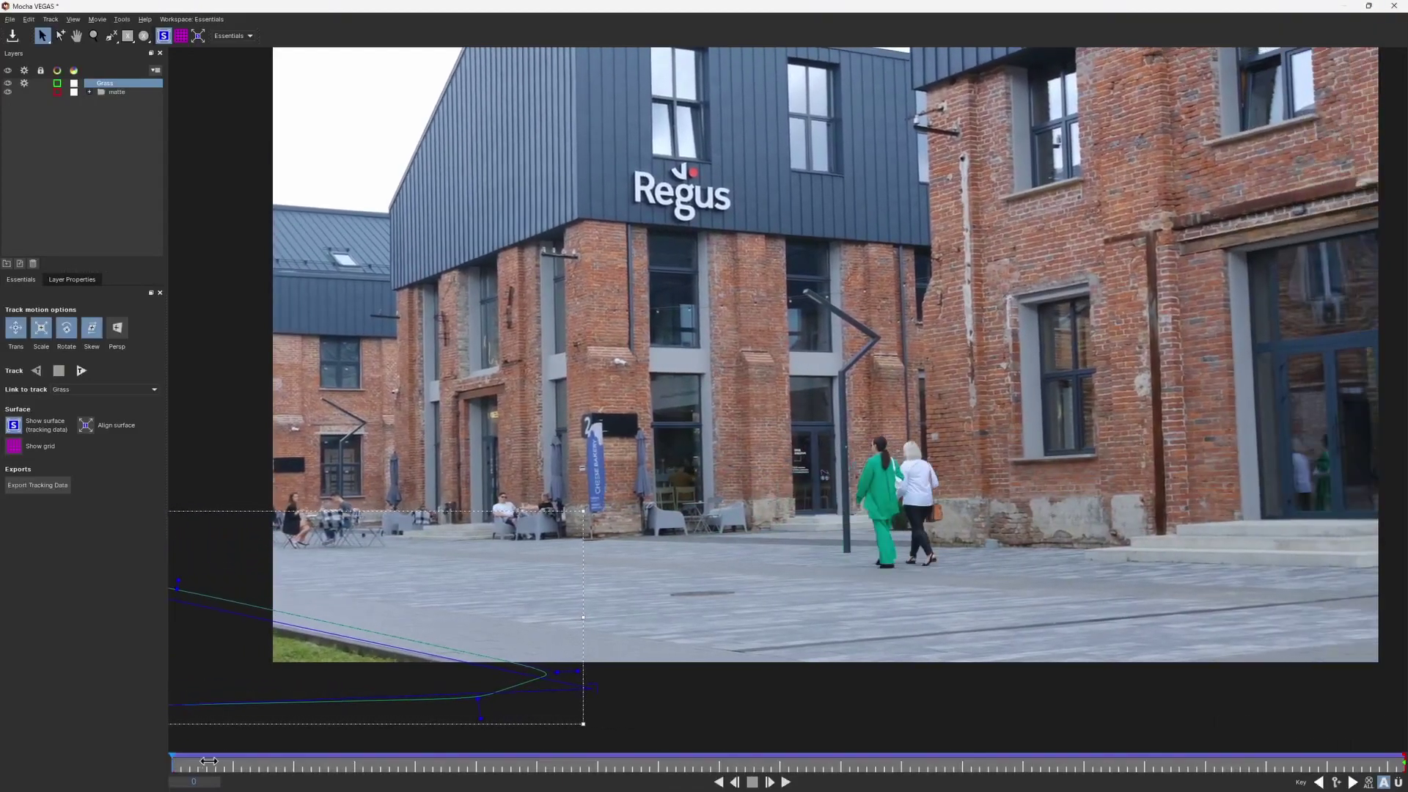
drag(173, 755, 1401, 749)
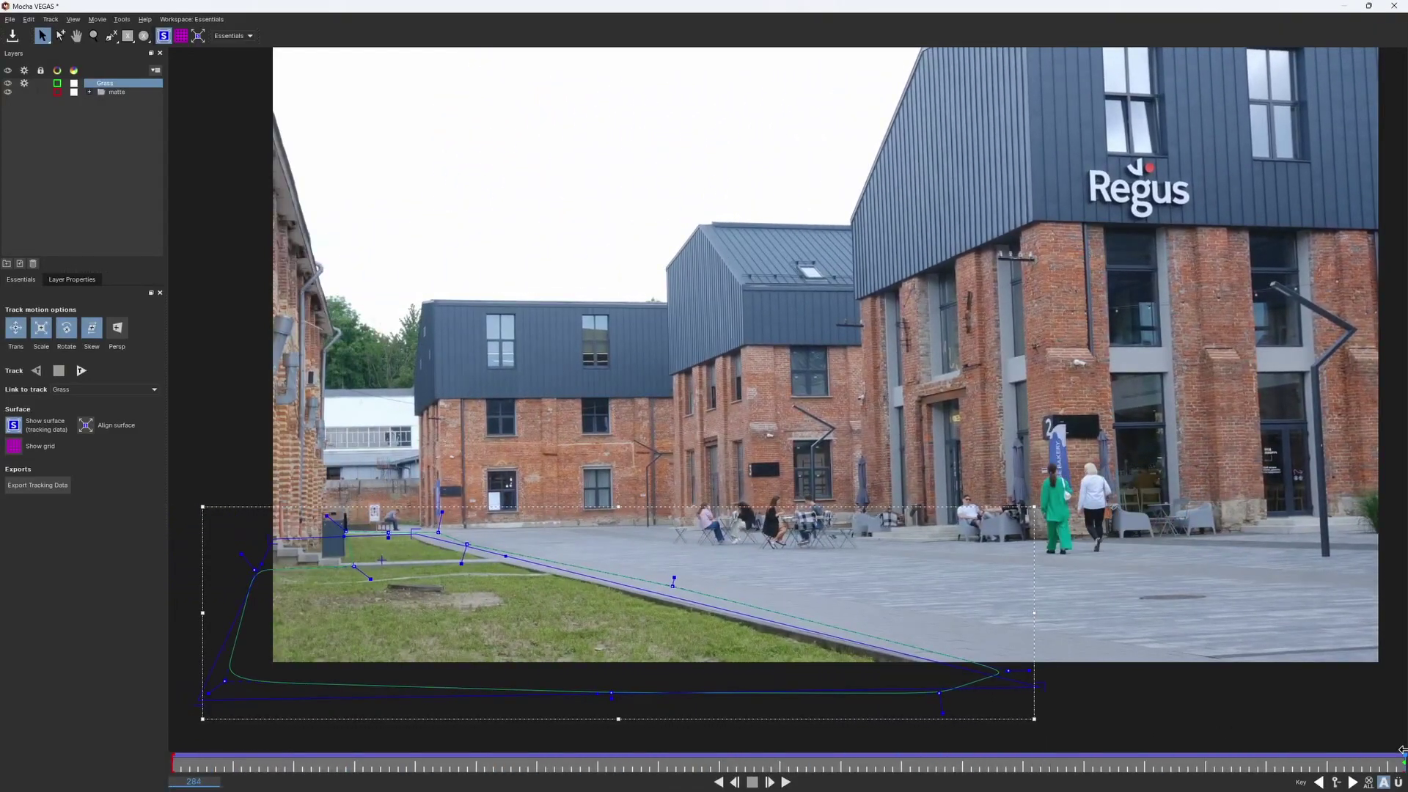
key(z)
drag(345, 575, 547, 609)
key(x)
drag(551, 532, 355, 454)
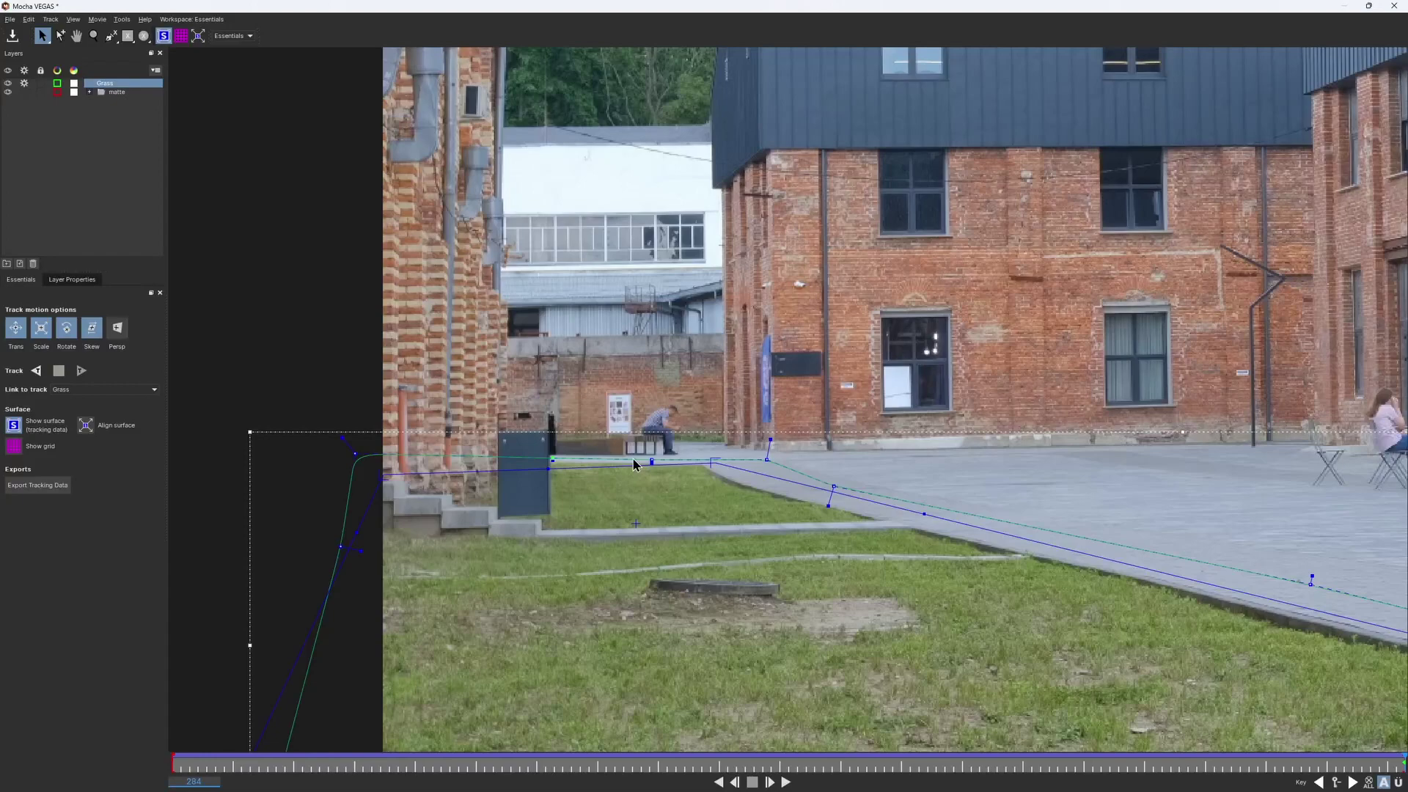
scroll(631, 463, down, 3)
drag(937, 443, 616, 498)
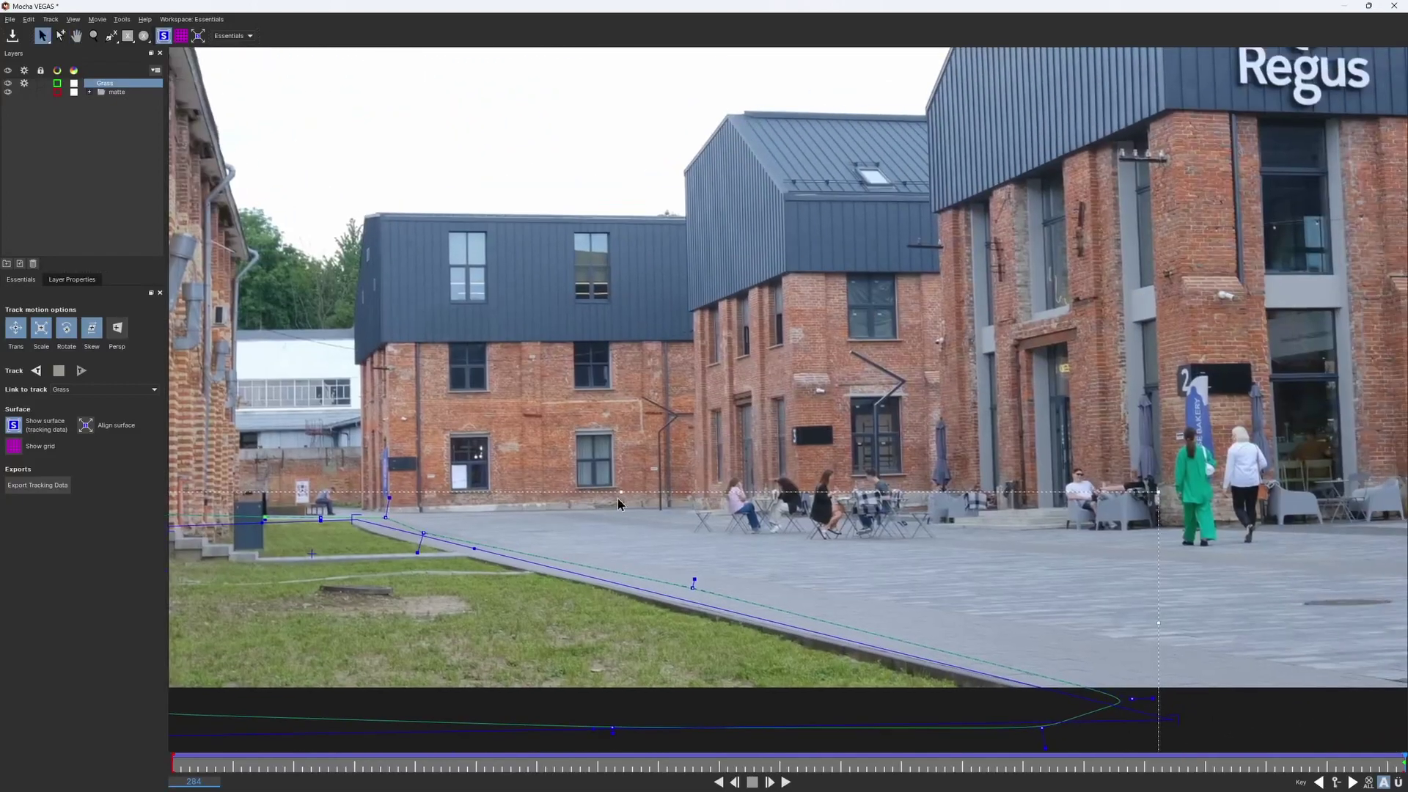
drag(1218, 481, 838, 508)
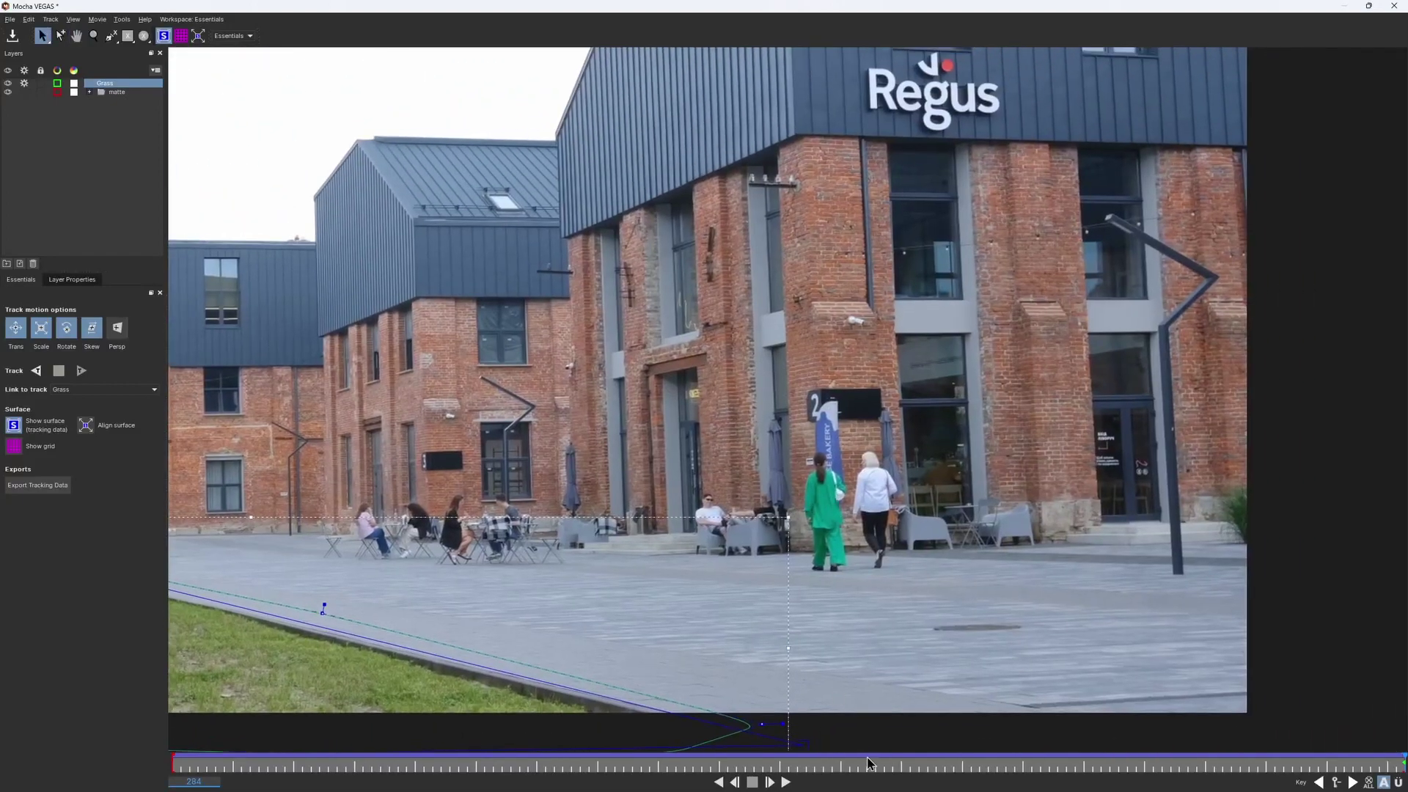
At the first frame, draw an X-spline mask around the rusty vertical post and the beam above the doorway.
drag(868, 763, 147, 738)
drag(935, 209, 784, 319)
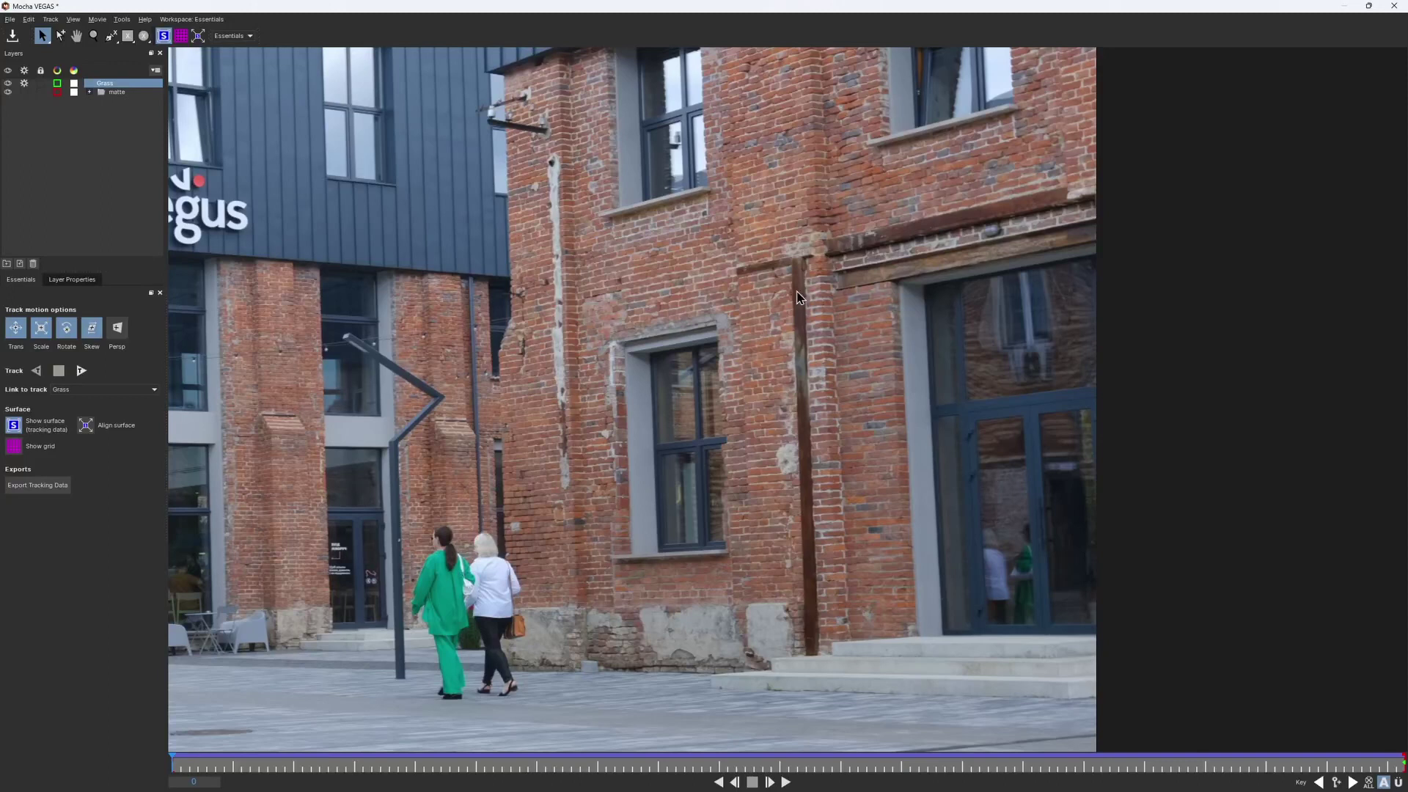
click(535, 318)
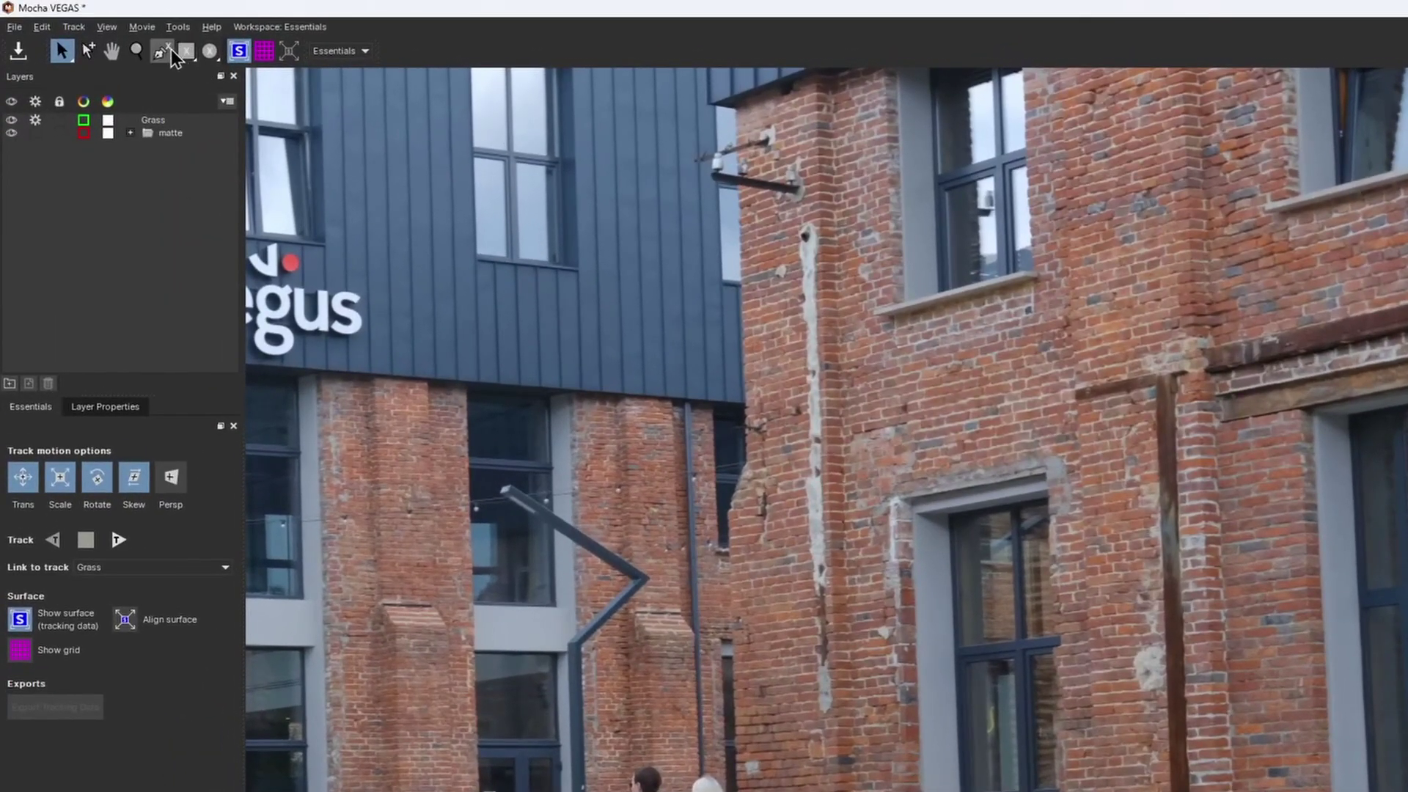
click(165, 50)
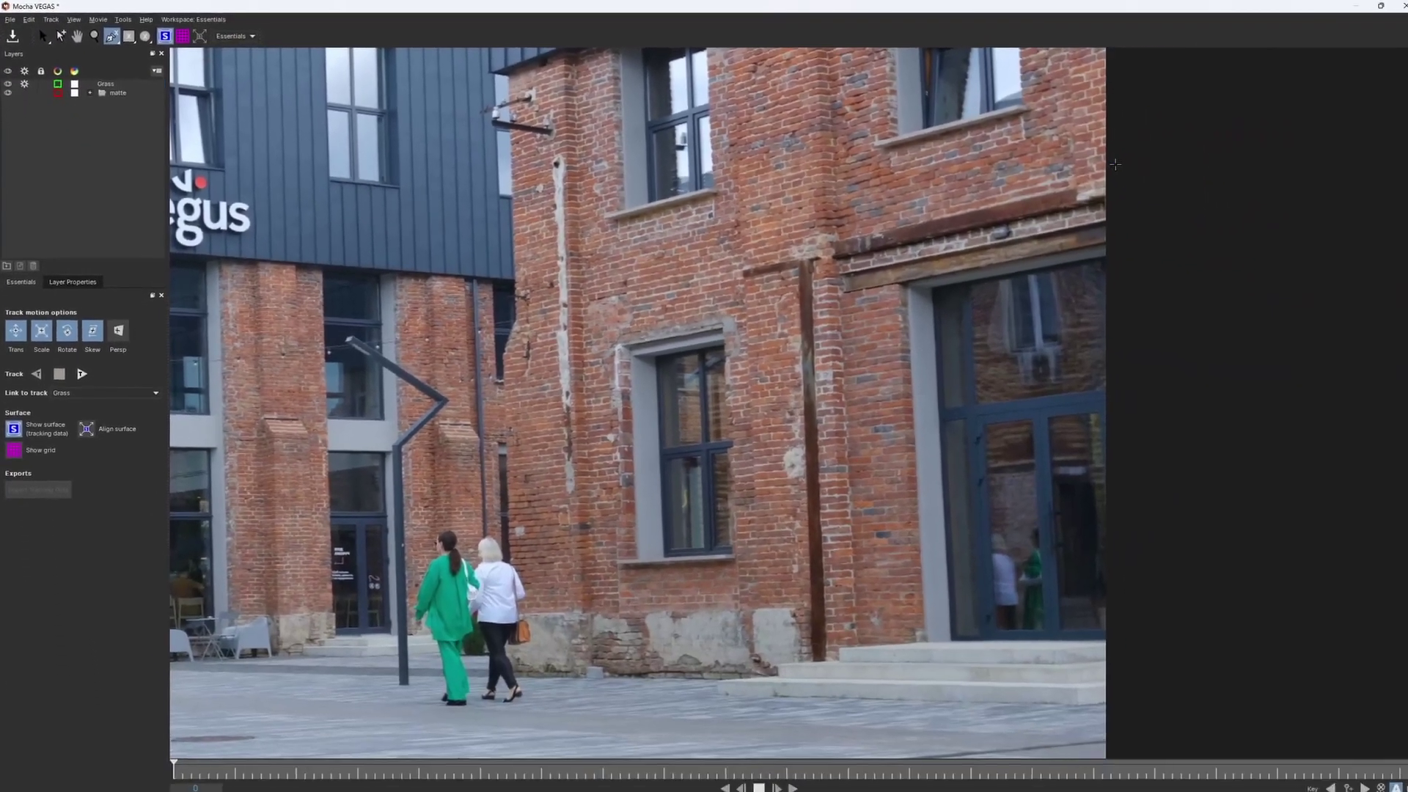
click(1107, 162)
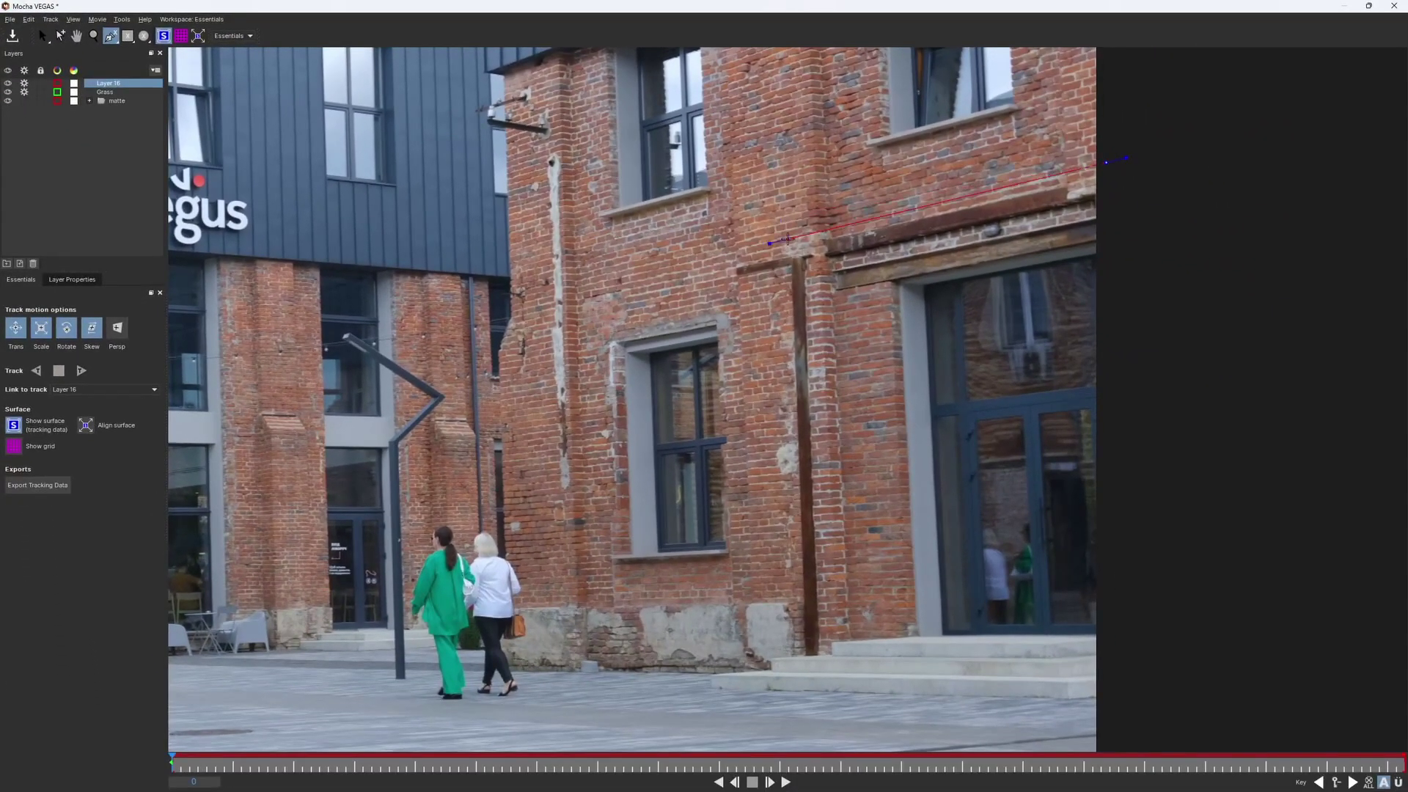
click(787, 239)
click(733, 257)
click(782, 282)
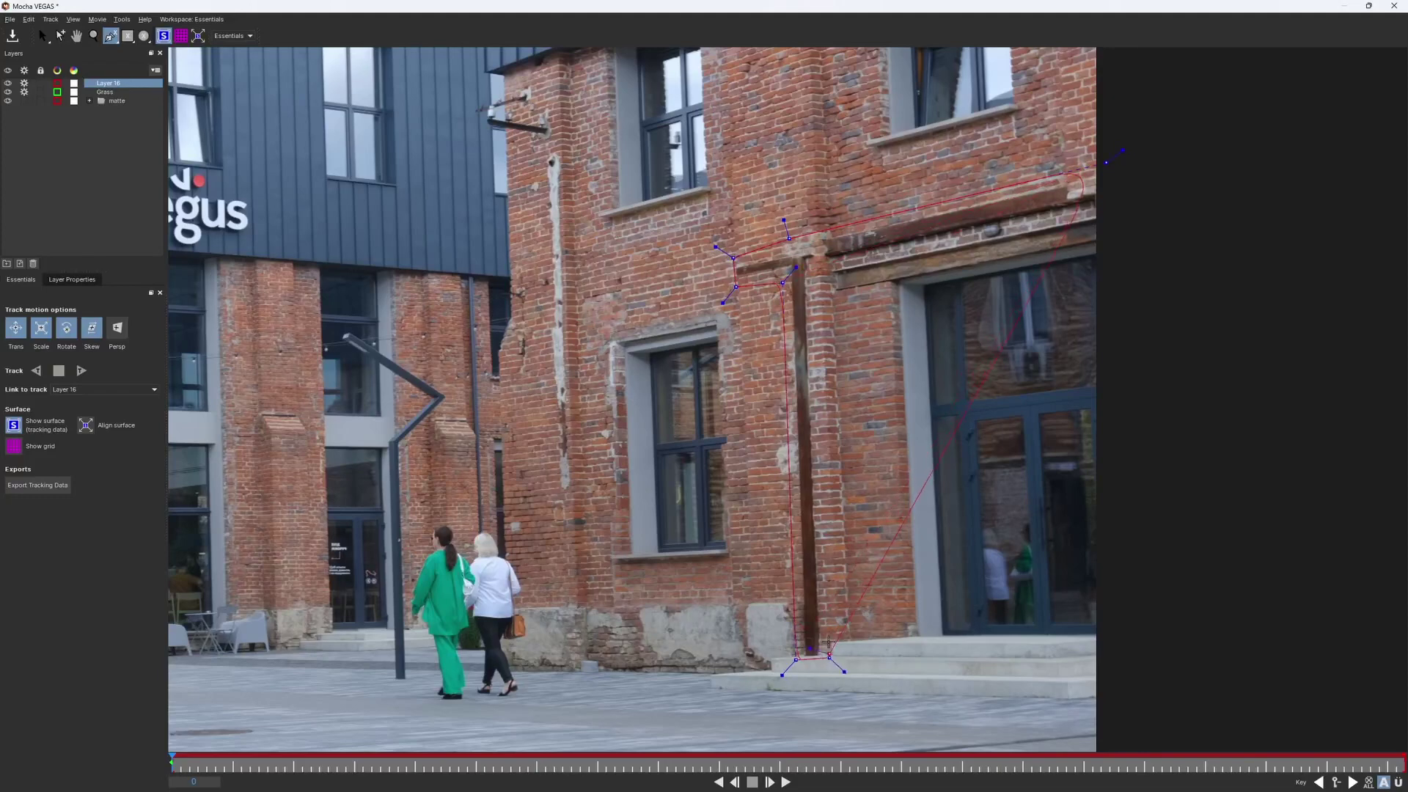
click(821, 292)
right_click(1121, 236)
drag(1105, 162, 1120, 162)
drag(789, 460, 770, 460)
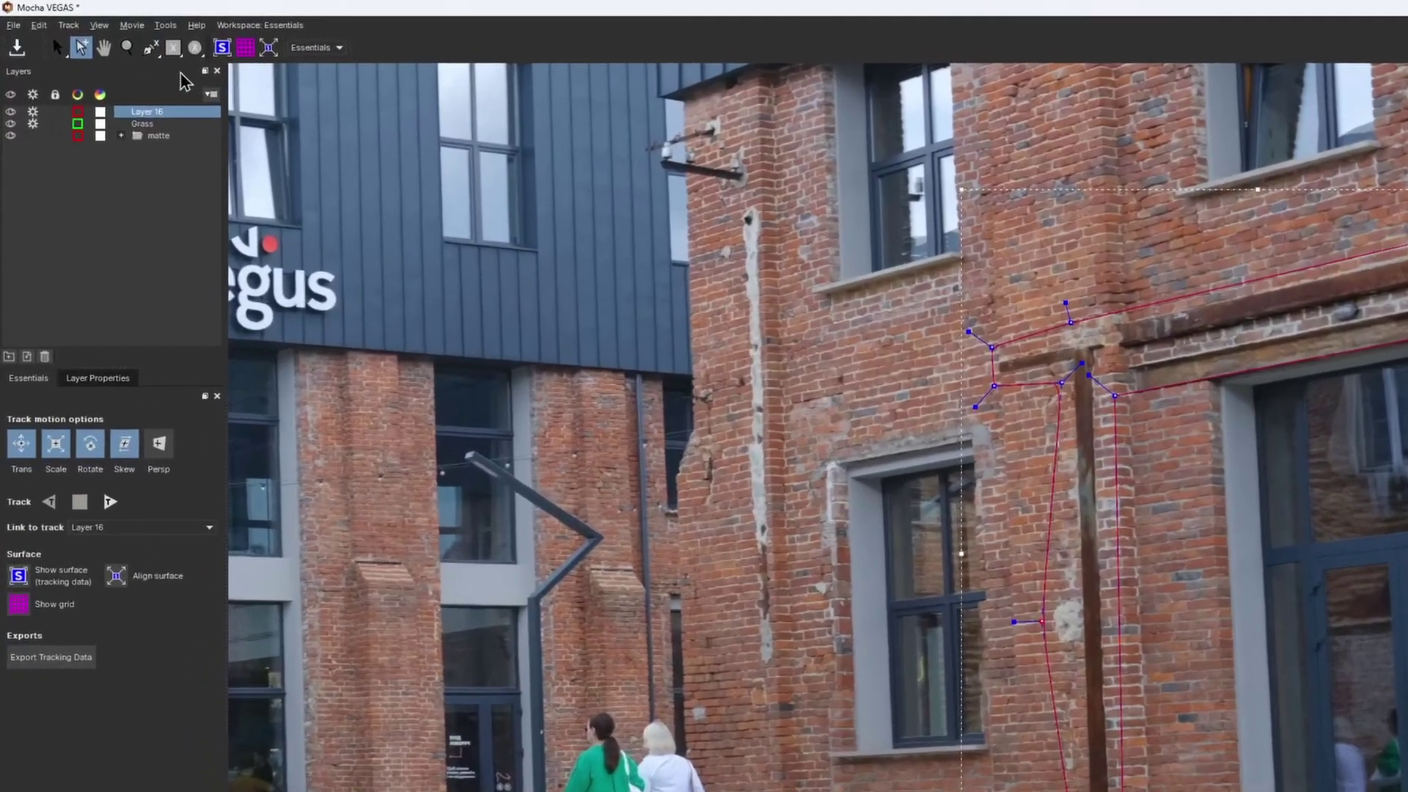
Add an X-spline to the same layer around the damaged vertical strip near the brick building's corner.
drag(112, 36, 170, 100)
click(819, 216)
click(792, 219)
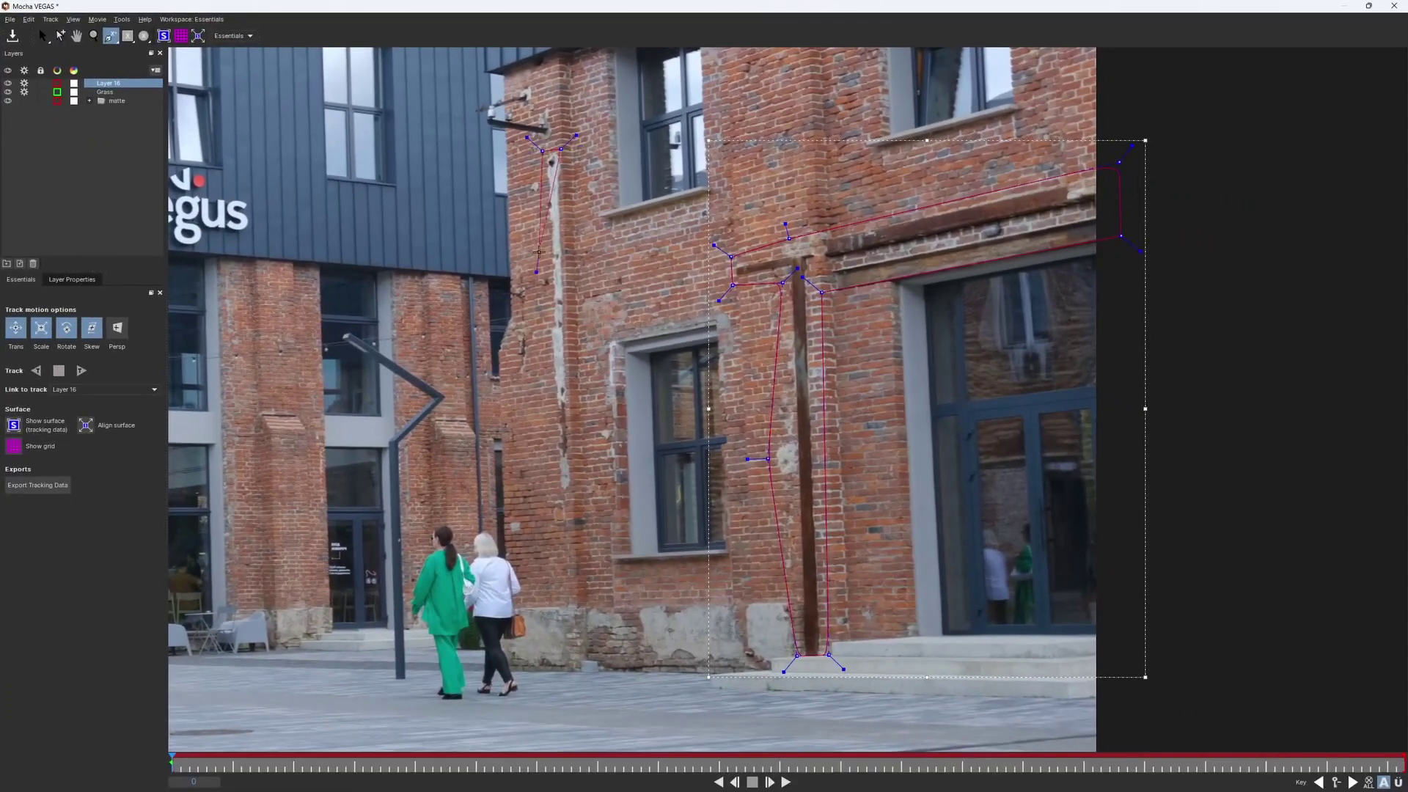
click(544, 255)
click(547, 333)
click(550, 496)
click(573, 494)
right_click(567, 295)
Add another X-spline to the layer around the worn plaster above and beside the brick wall's lower window.
click(112, 37)
click(634, 286)
click(582, 295)
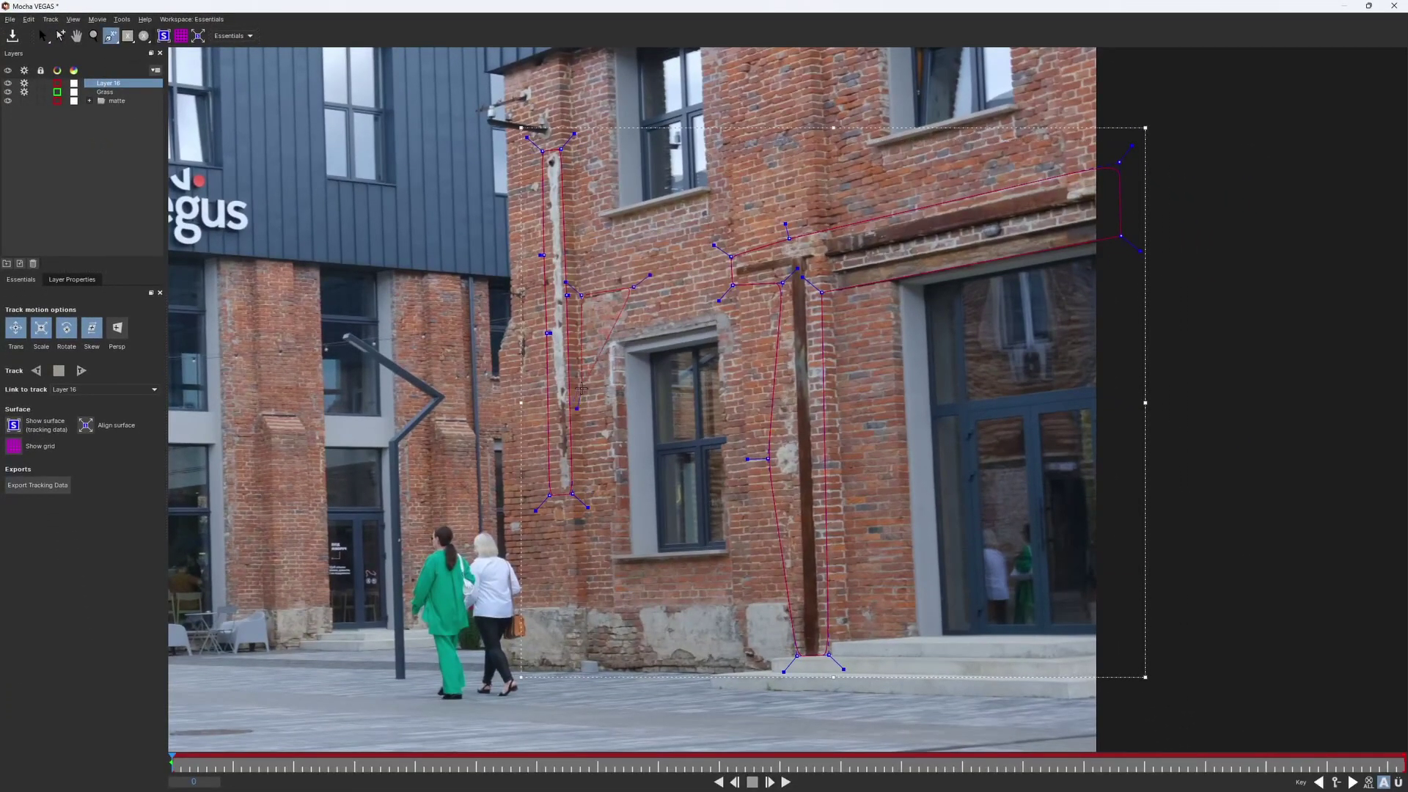
click(604, 401)
click(608, 524)
click(619, 520)
click(618, 343)
click(719, 322)
click(726, 367)
click(737, 337)
click(729, 299)
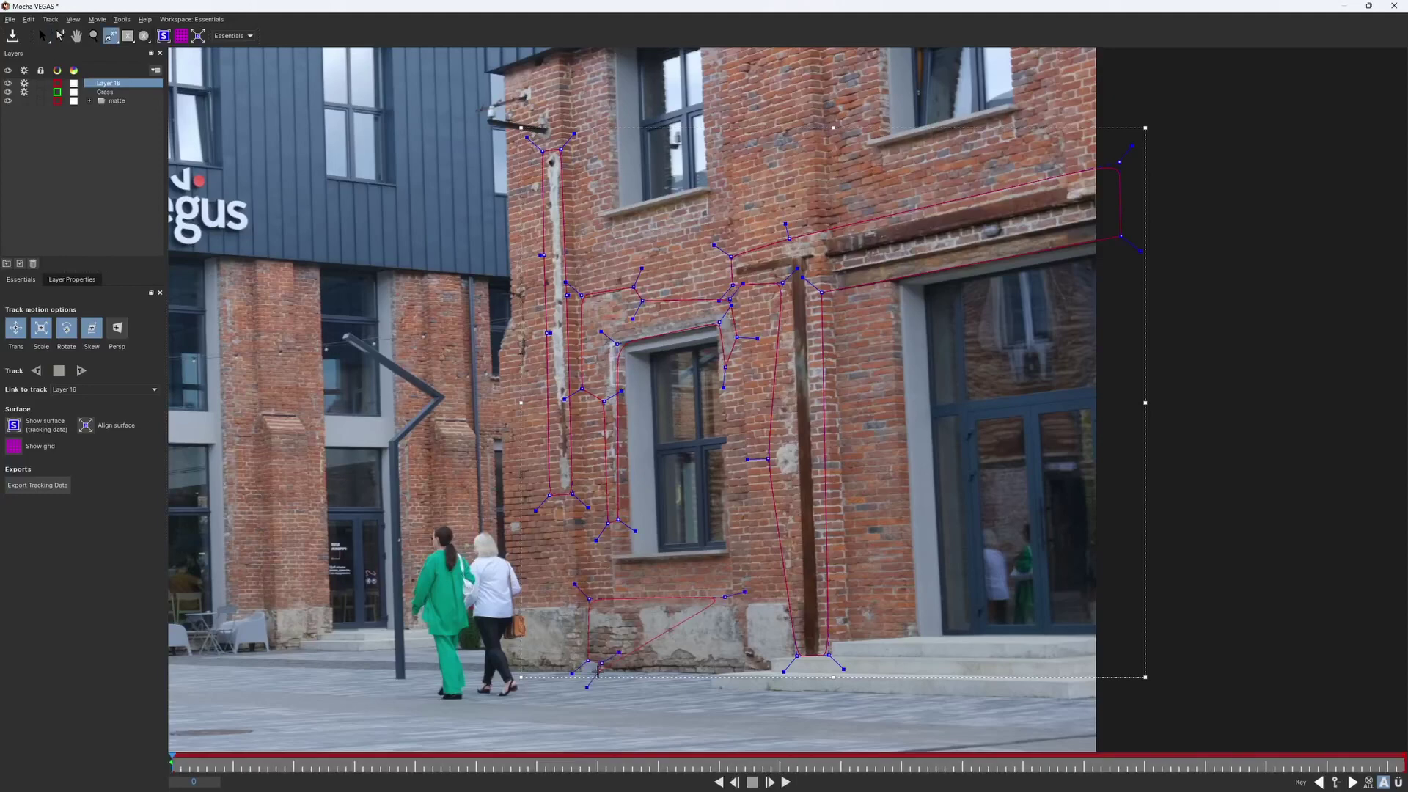
Finish the spline around the plaster patch at the wall's base and adjust a point on the vertical strip's outline.
click(748, 672)
click(736, 602)
right_click(736, 602)
drag(547, 332, 542, 330)
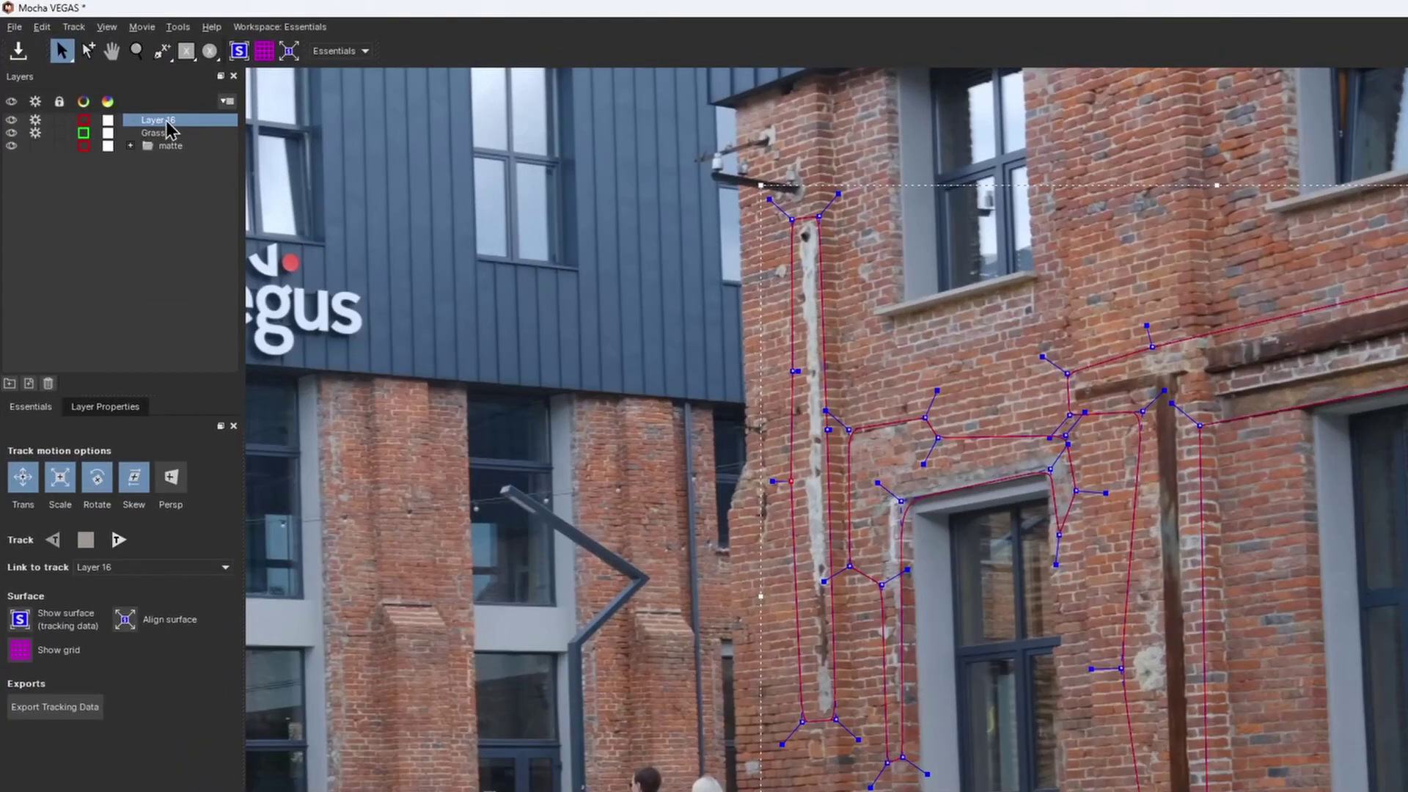
Set the new mask layer's outline colour to yellow and rename the layer Wall.
click(84, 120)
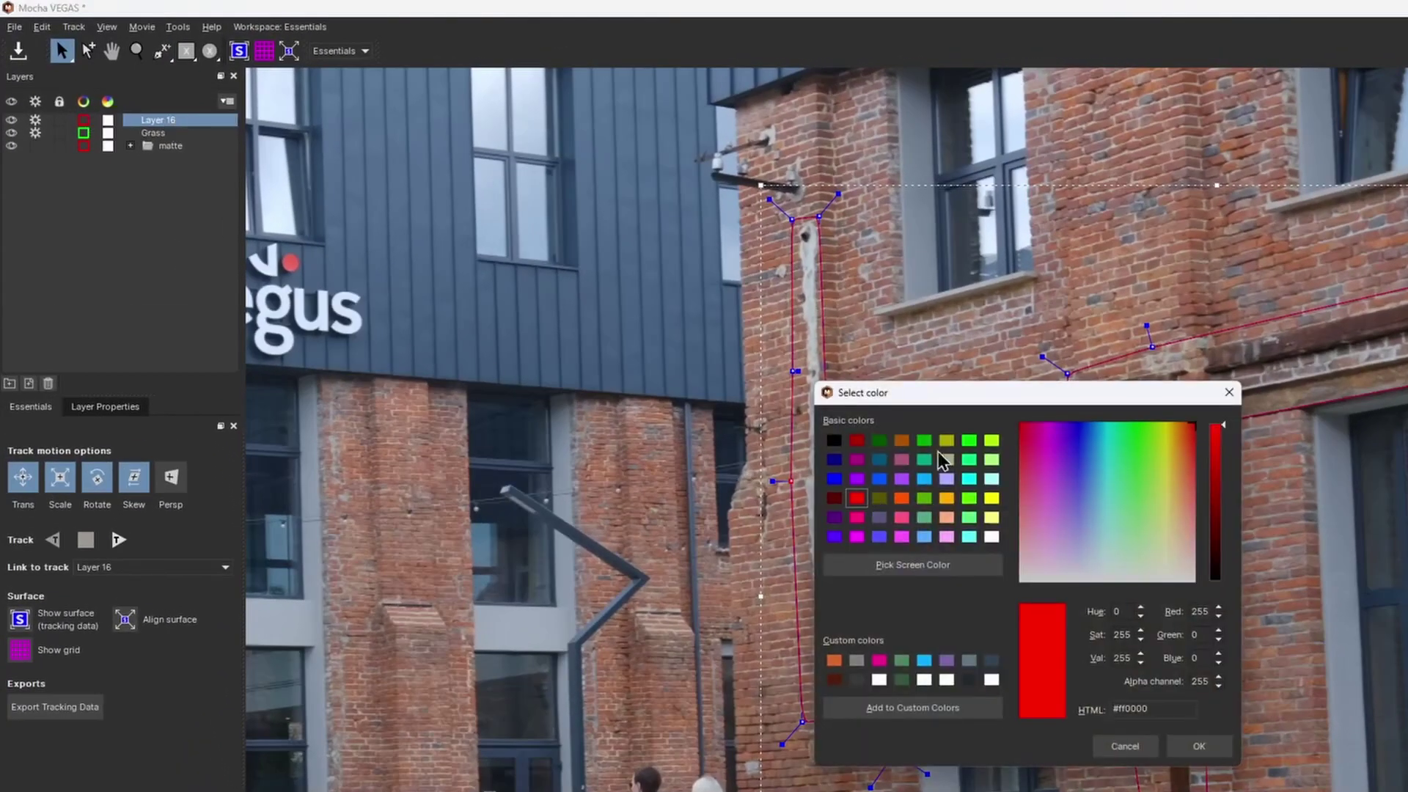
click(992, 497)
click(1194, 747)
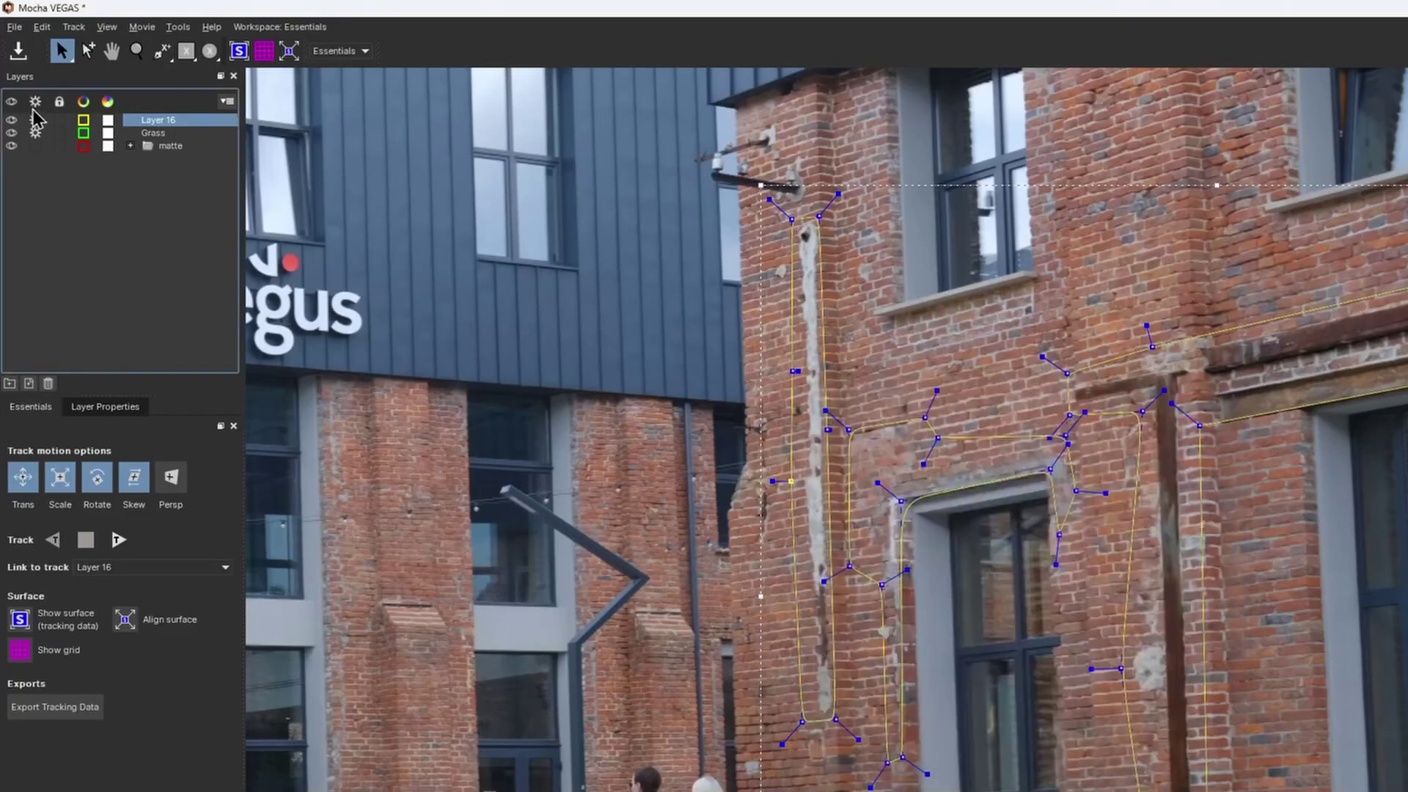
double_click(168, 121)
text(Wall)
click(198, 205)
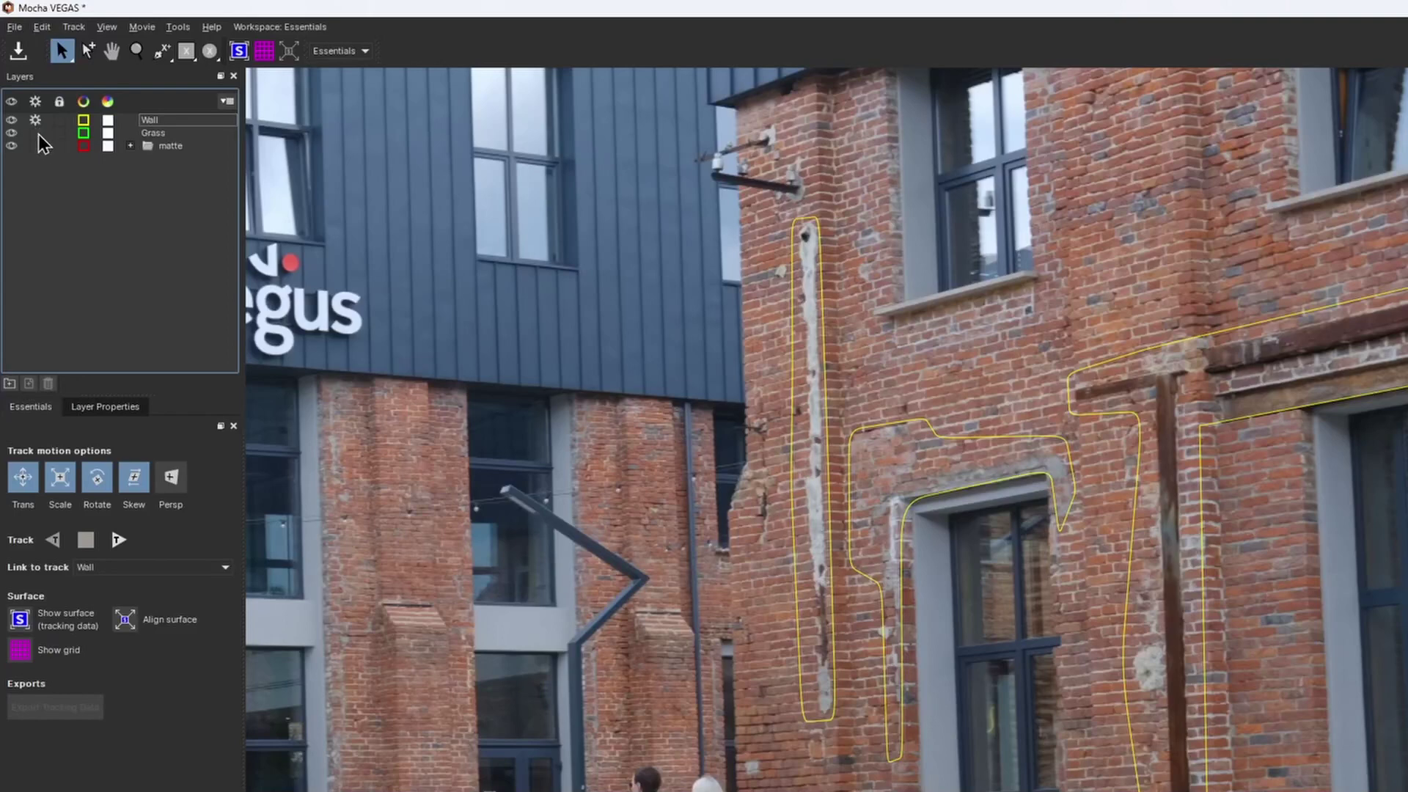
Show the Wall layer's tracking surface and fit its corners to the perspective of the brick wall.
click(170, 121)
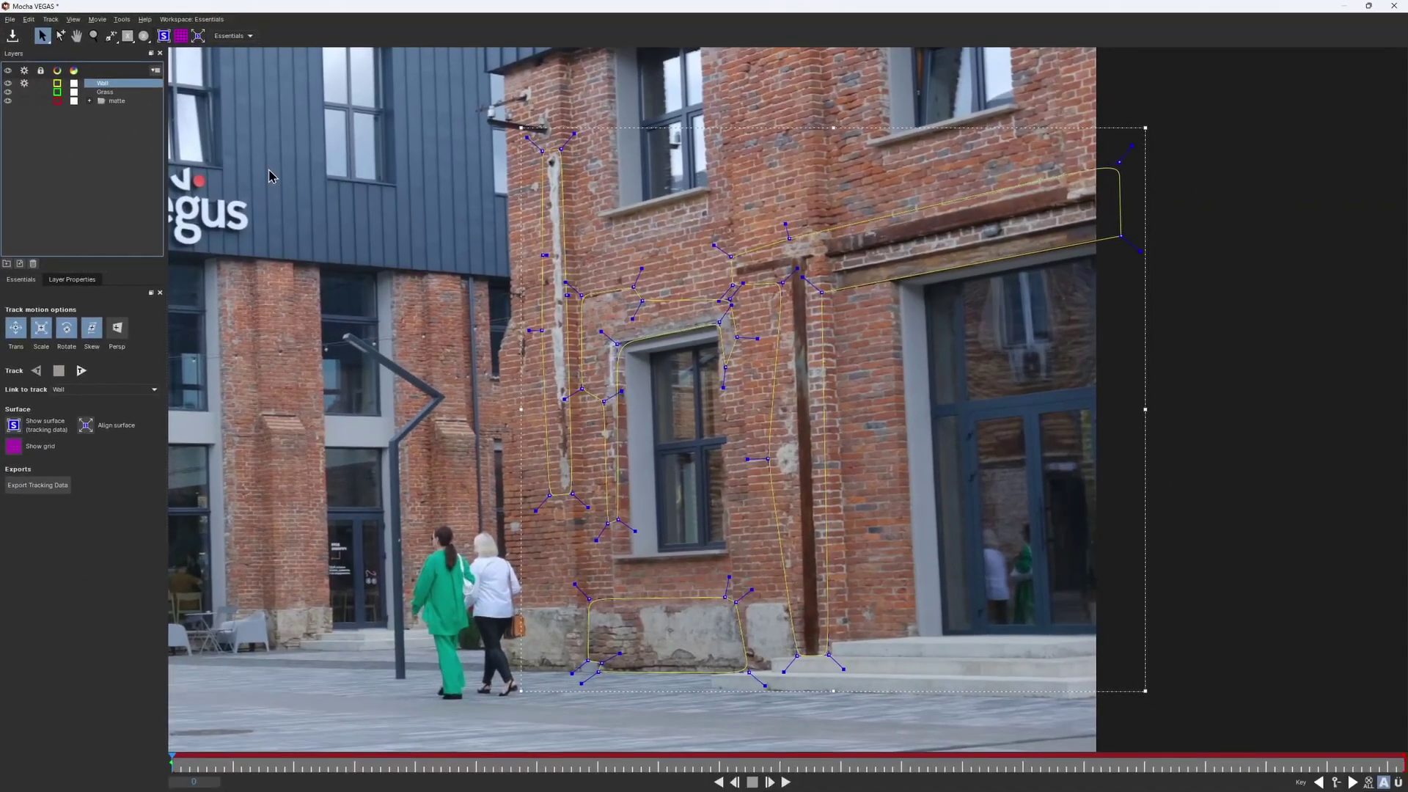
key(asterisk)
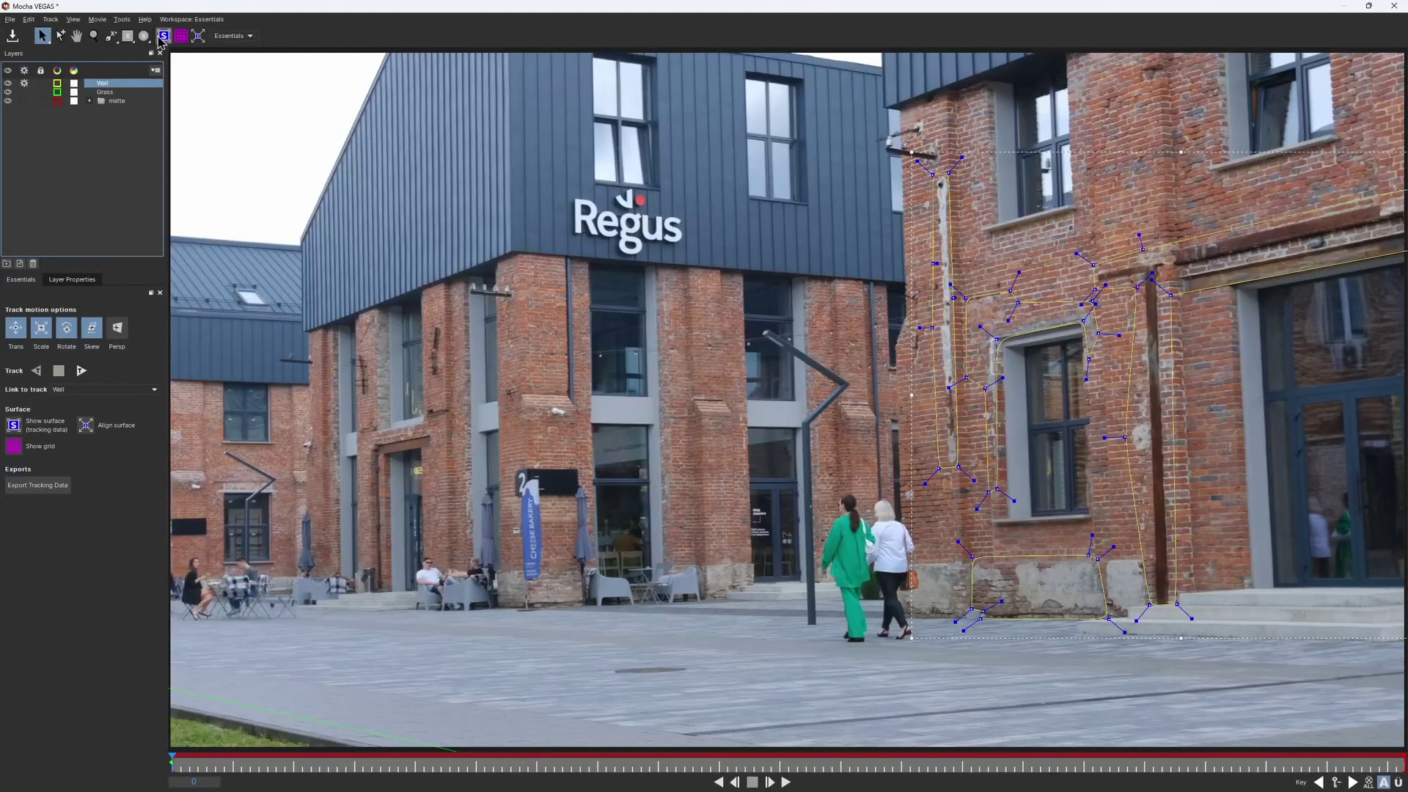
click(160, 37)
drag(1135, 397, 945, 397)
drag(944, 235, 918, 295)
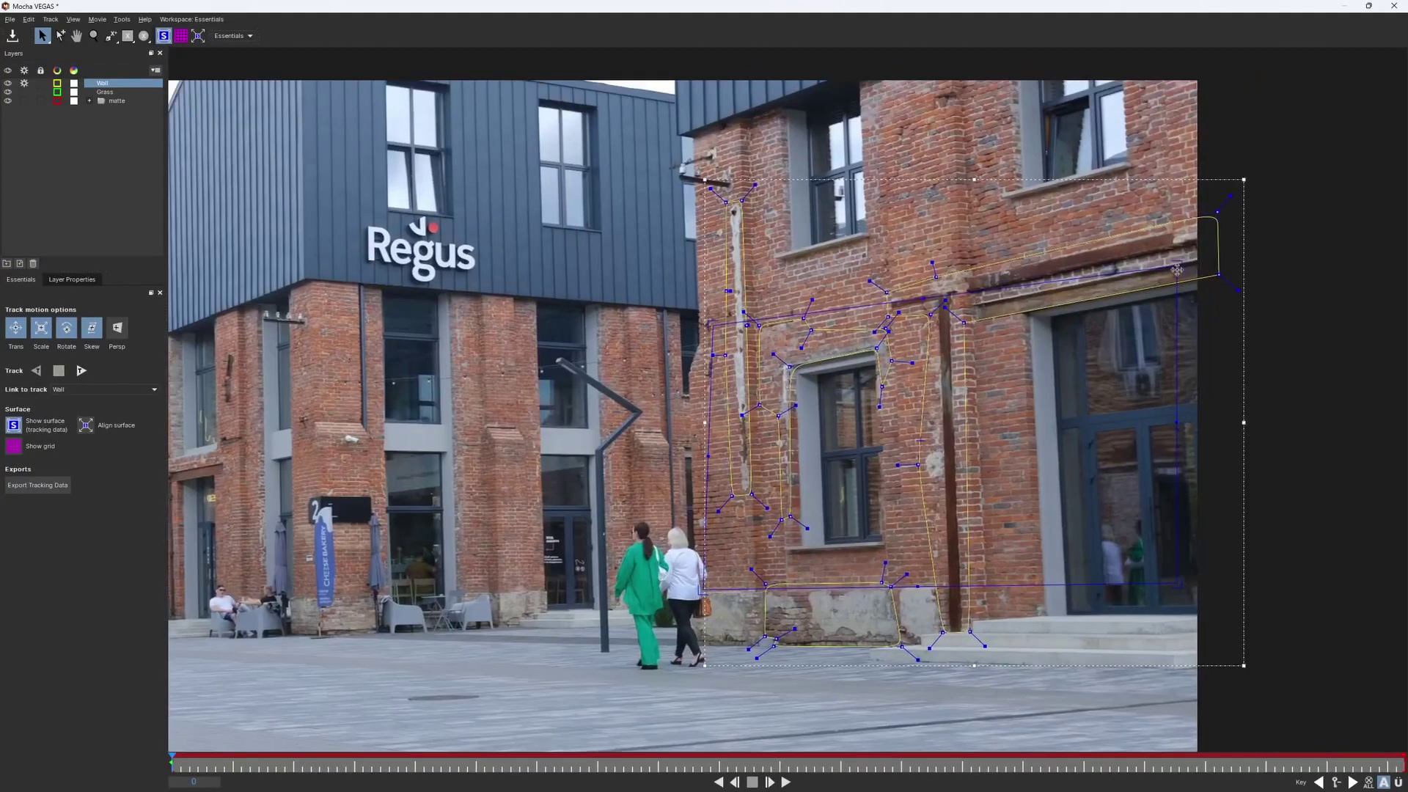
drag(1177, 270, 1204, 245)
drag(1176, 585, 1234, 580)
drag(710, 323, 700, 348)
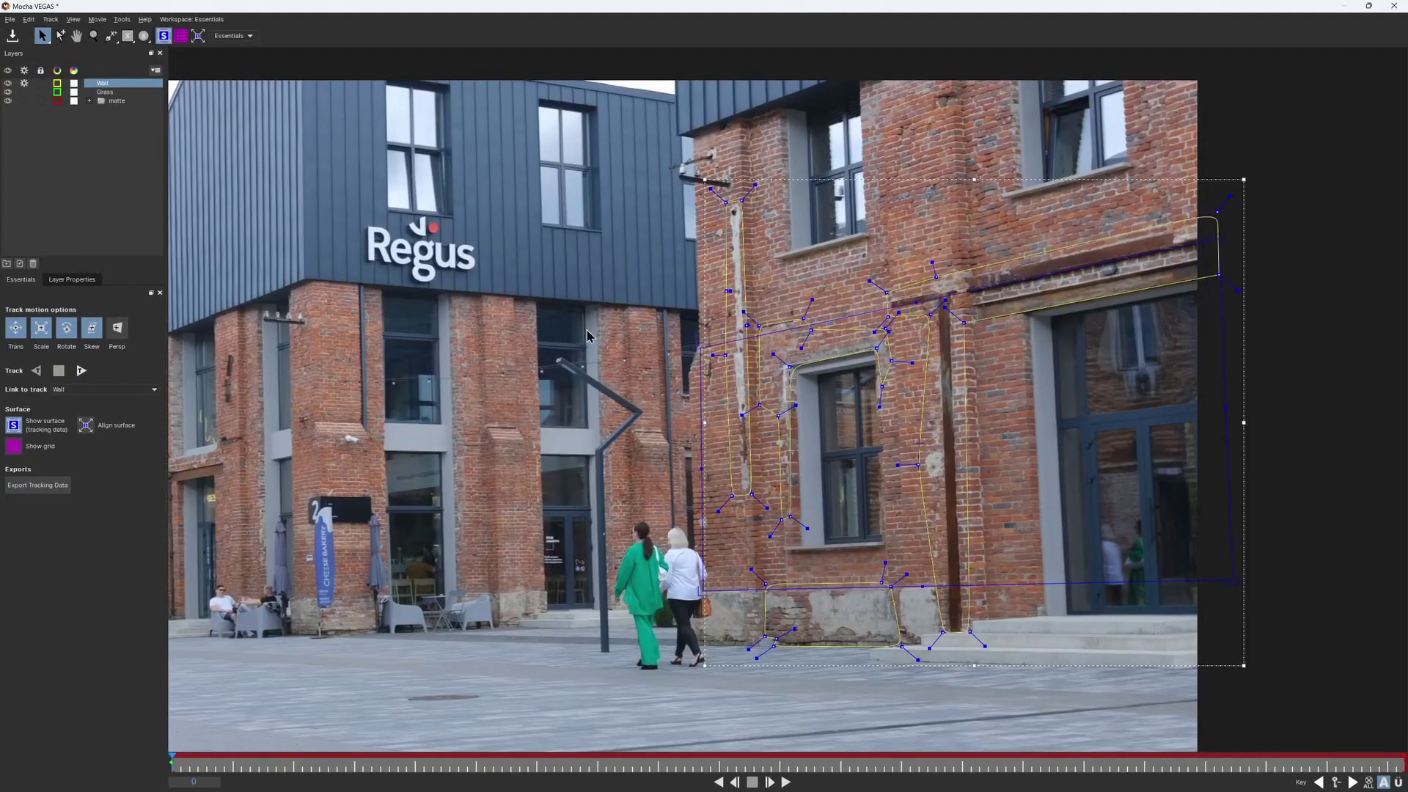
Track the Wall layer forward, stopping as the wall leaves the frame to continue tracking with translation only.
click(82, 371)
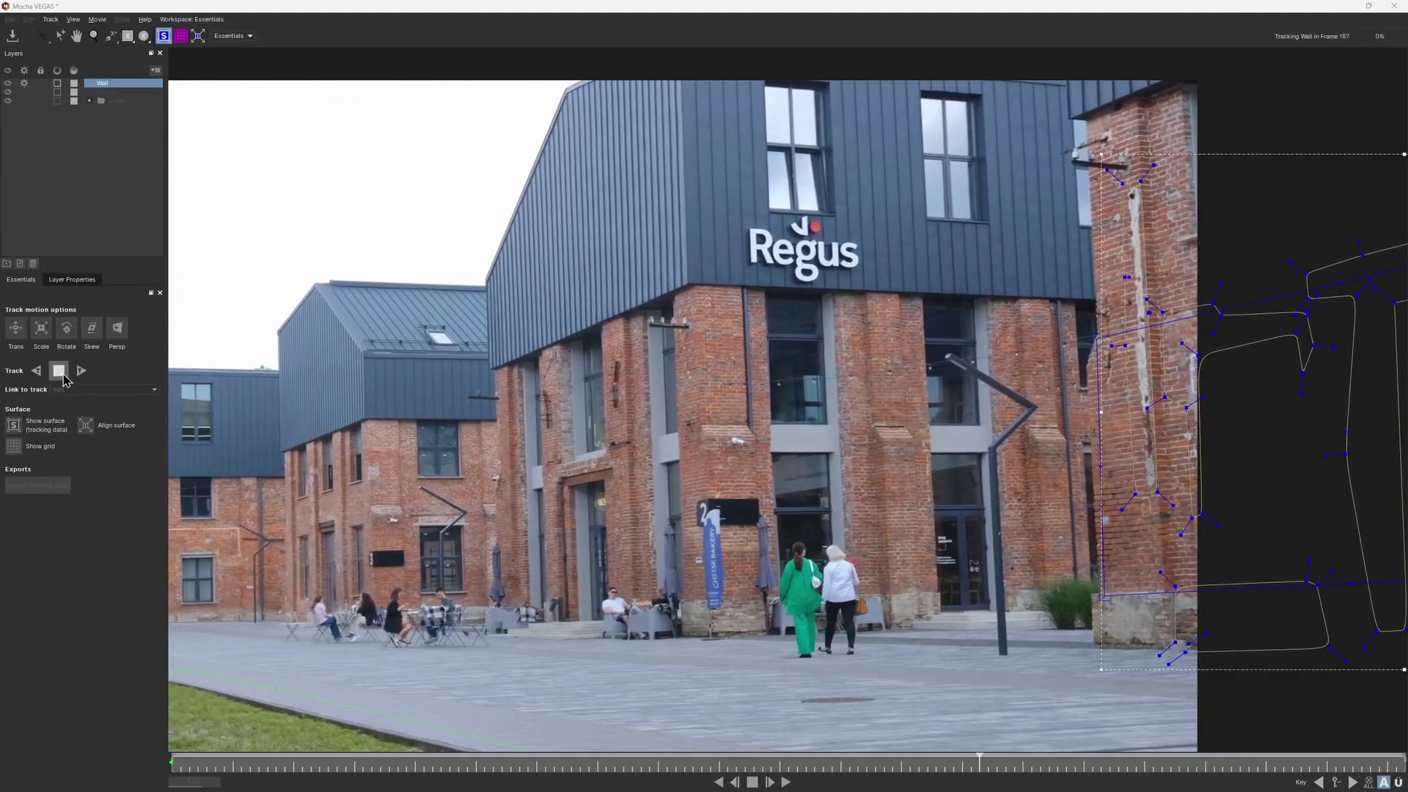
click(60, 372)
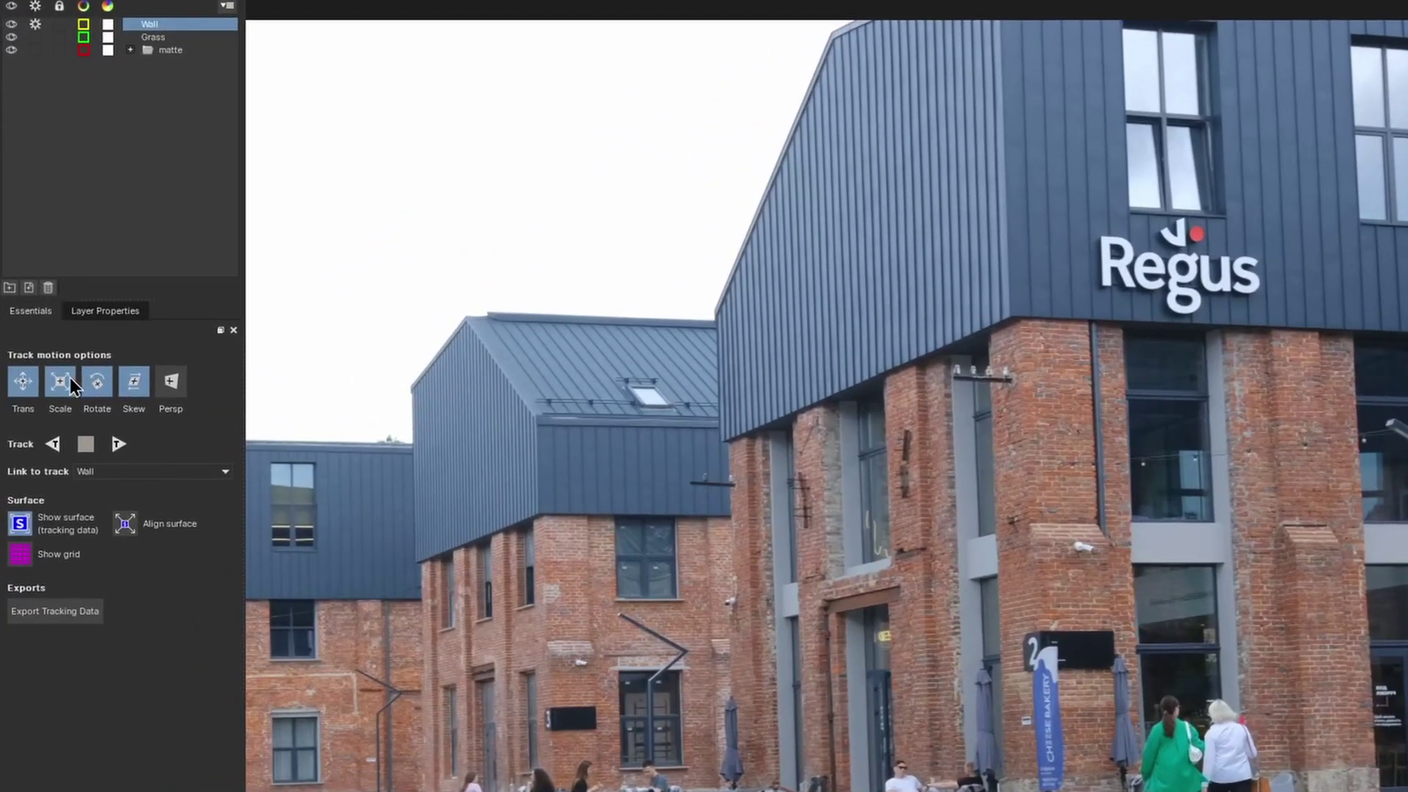
click(62, 383)
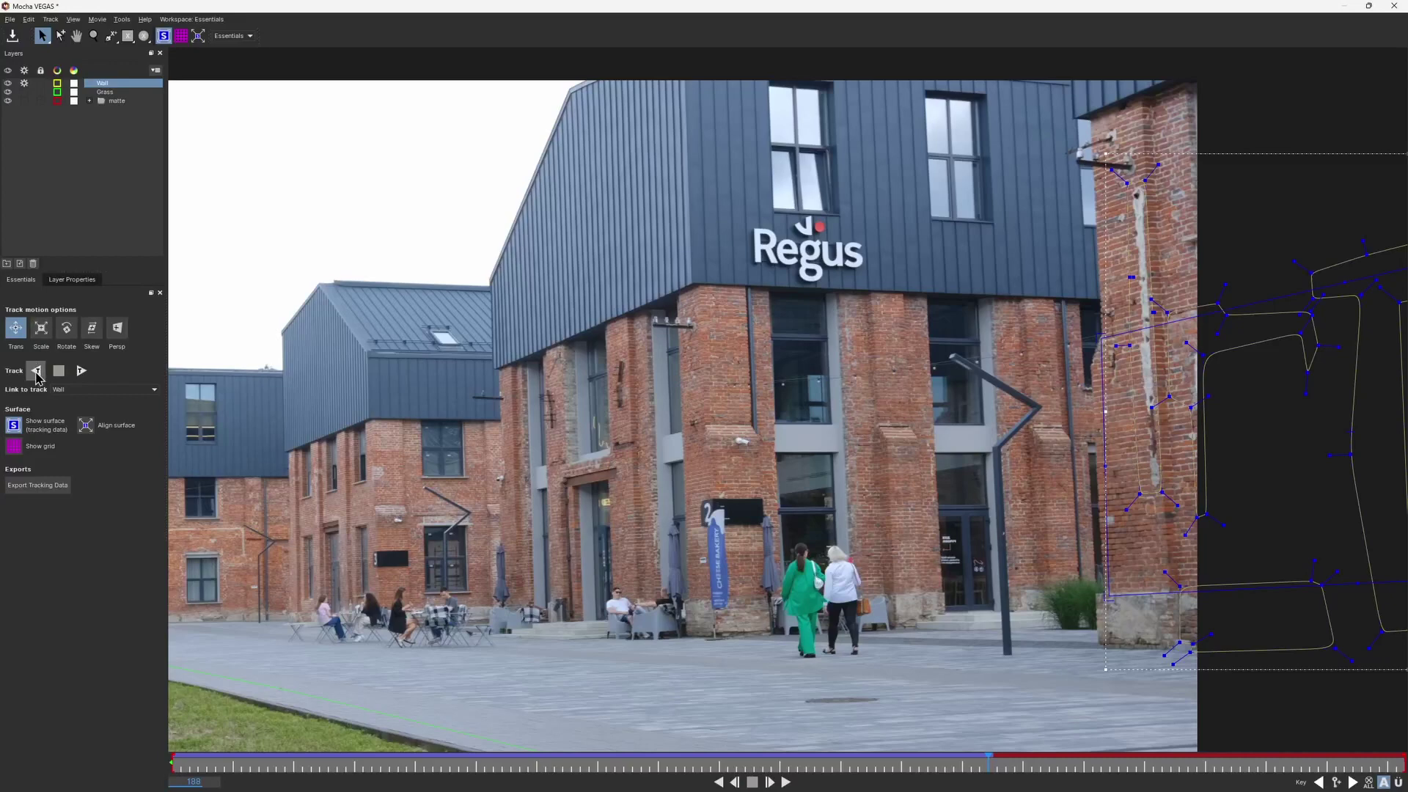
click(82, 370)
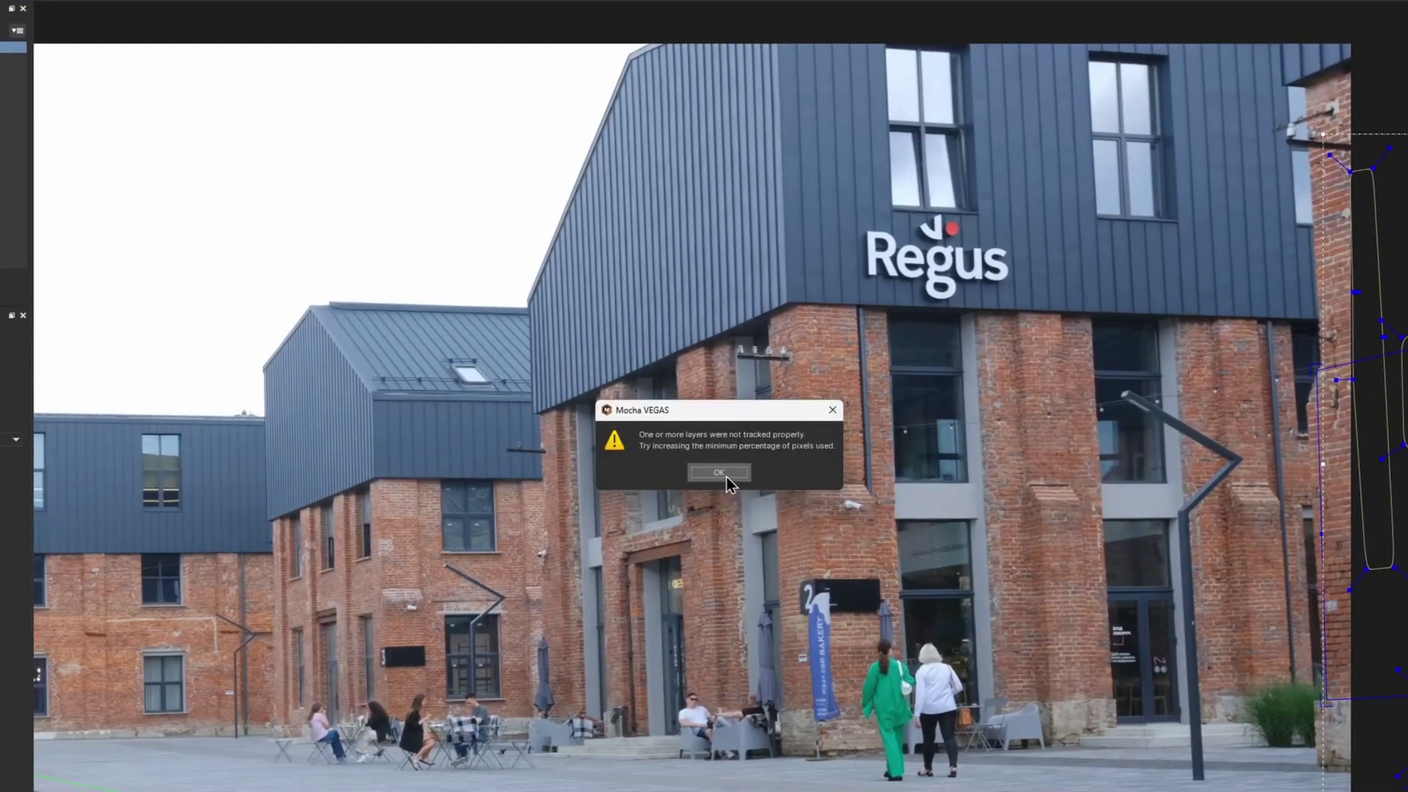
click(720, 471)
click(121, 305)
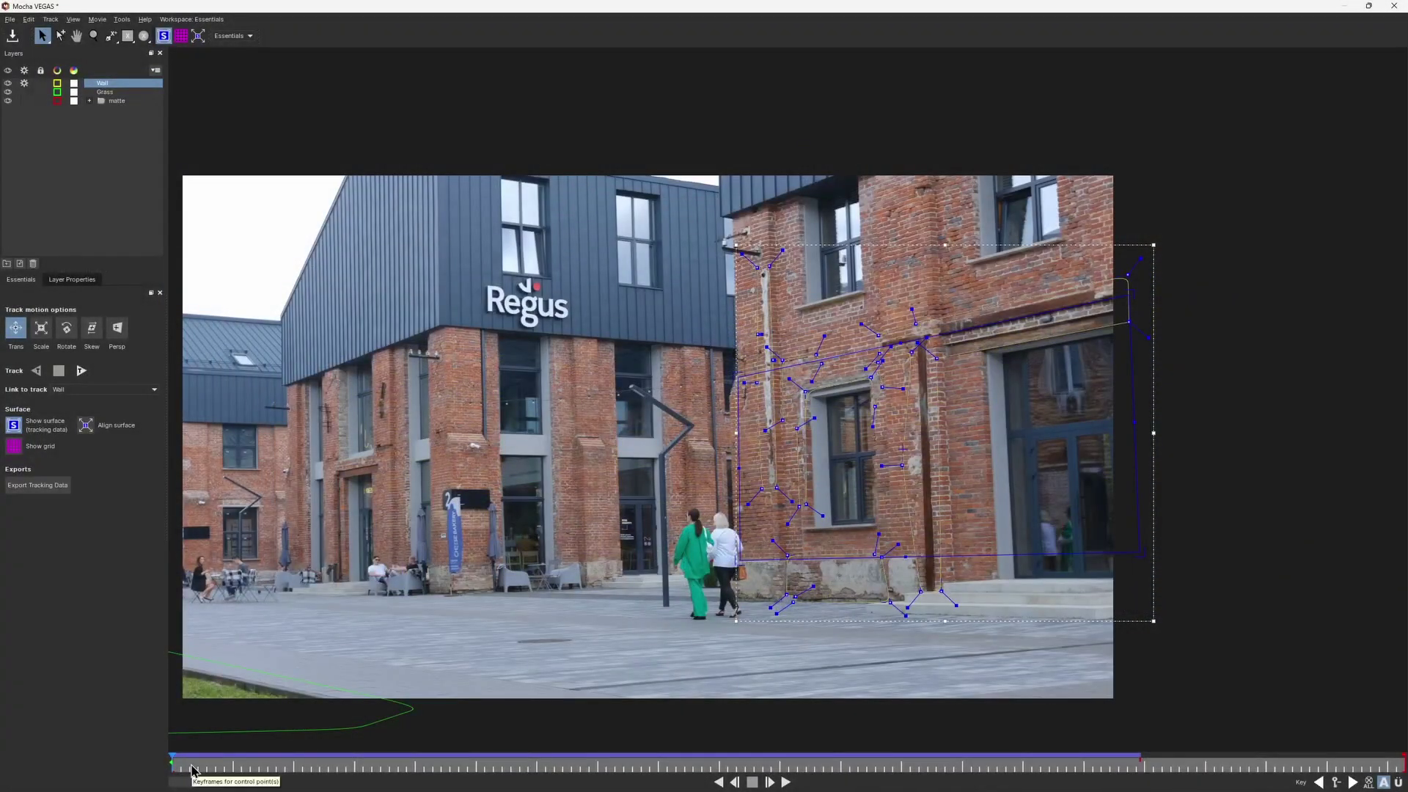
Align the Wall layer's surface to the full image at the first frame.
mouse_move(193, 769)
mouse_down()
mouse_move(462, 769)
mouse_move(168, 773)
mouse_up()
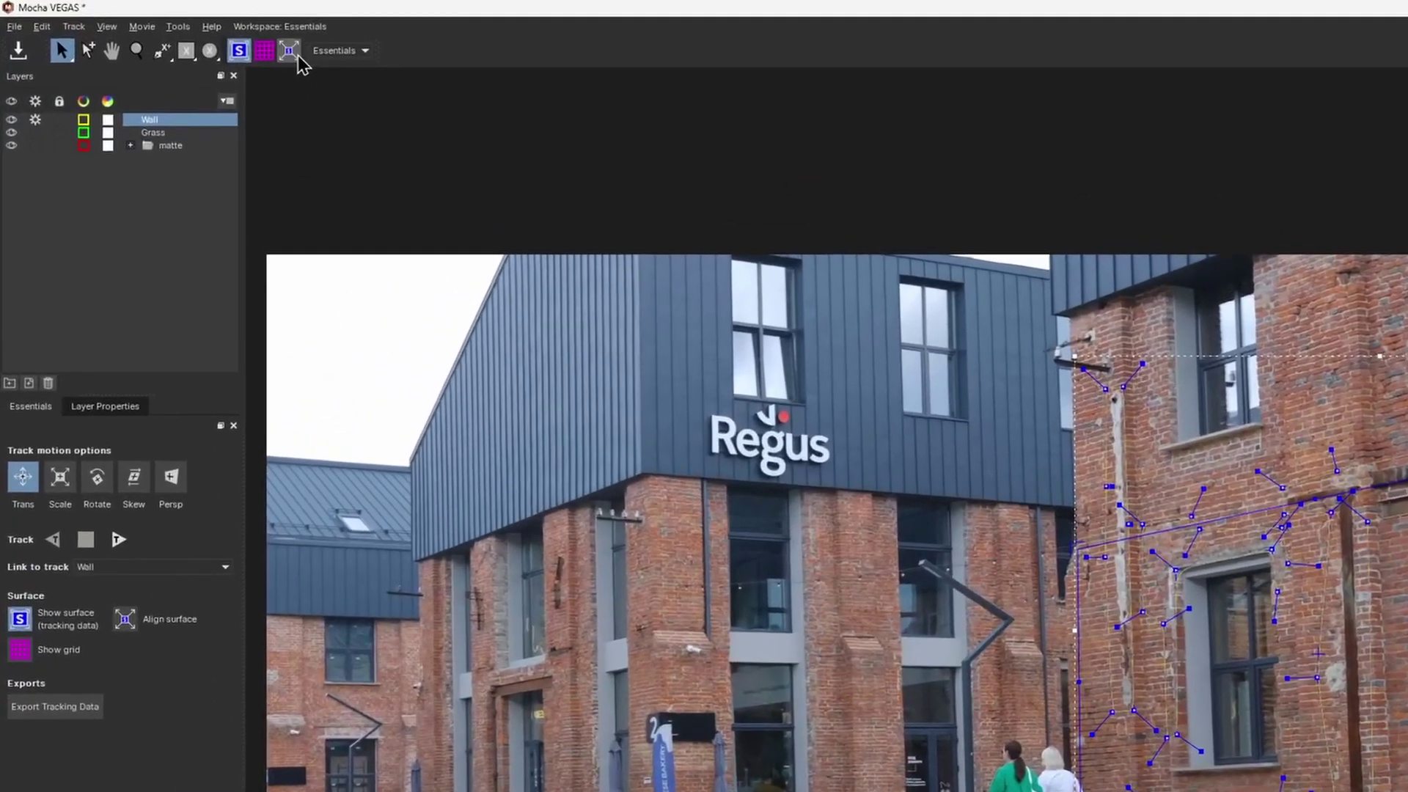
click(202, 39)
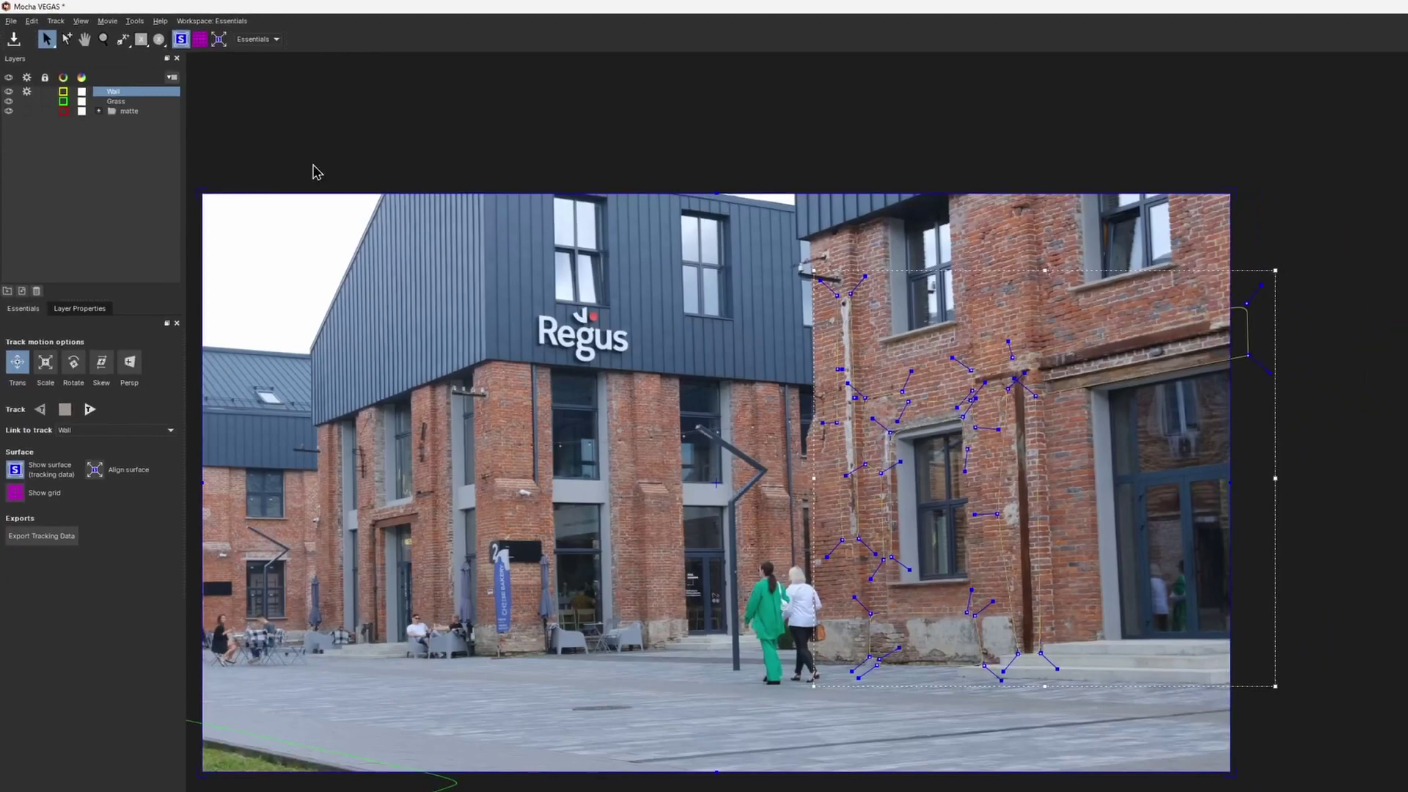
Align the Grass layer's surface to the full image at the last frame and close Mocha VEGAS.
scroll(847, 480, down, 3)
drag(201, 559, 261, 569)
click(260, 570)
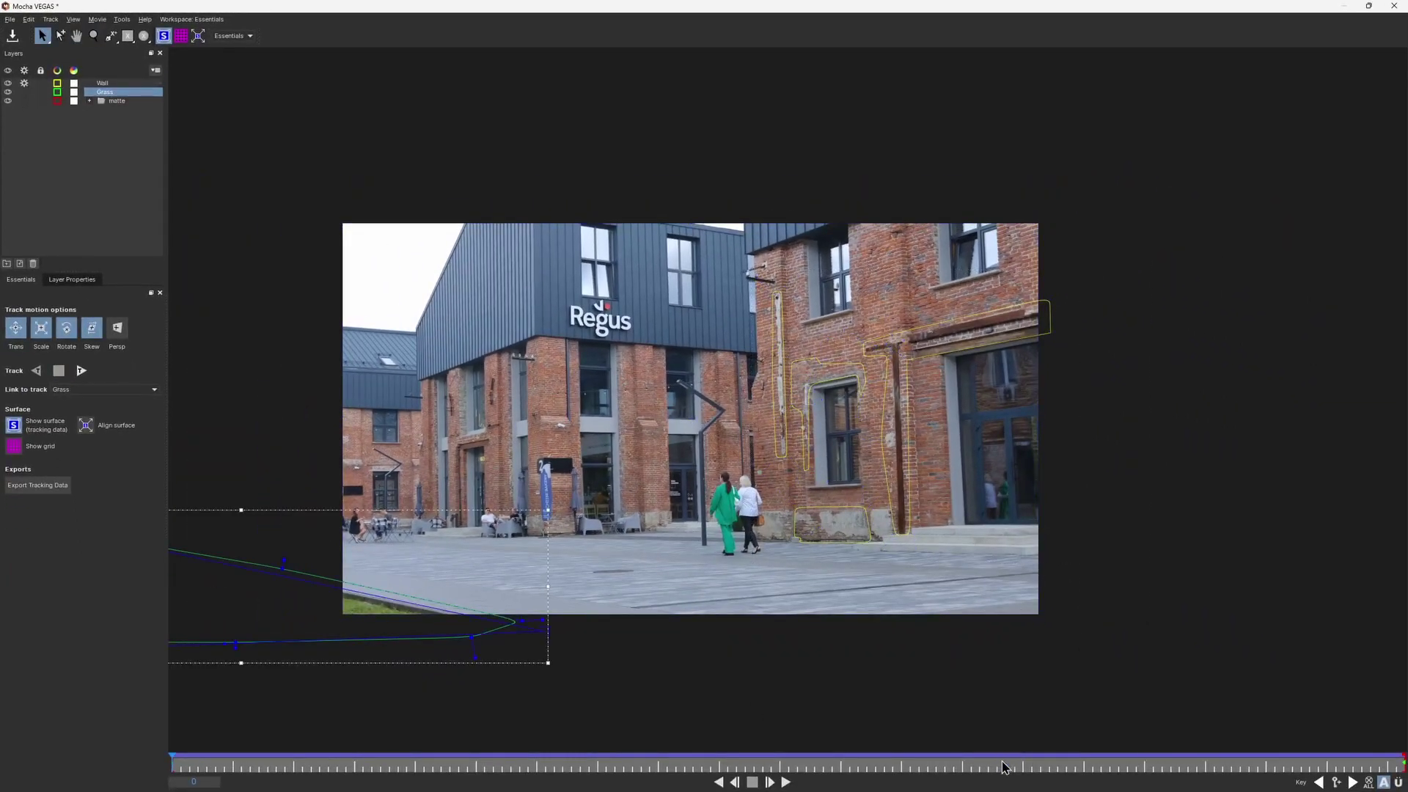
drag(1005, 767, 1405, 766)
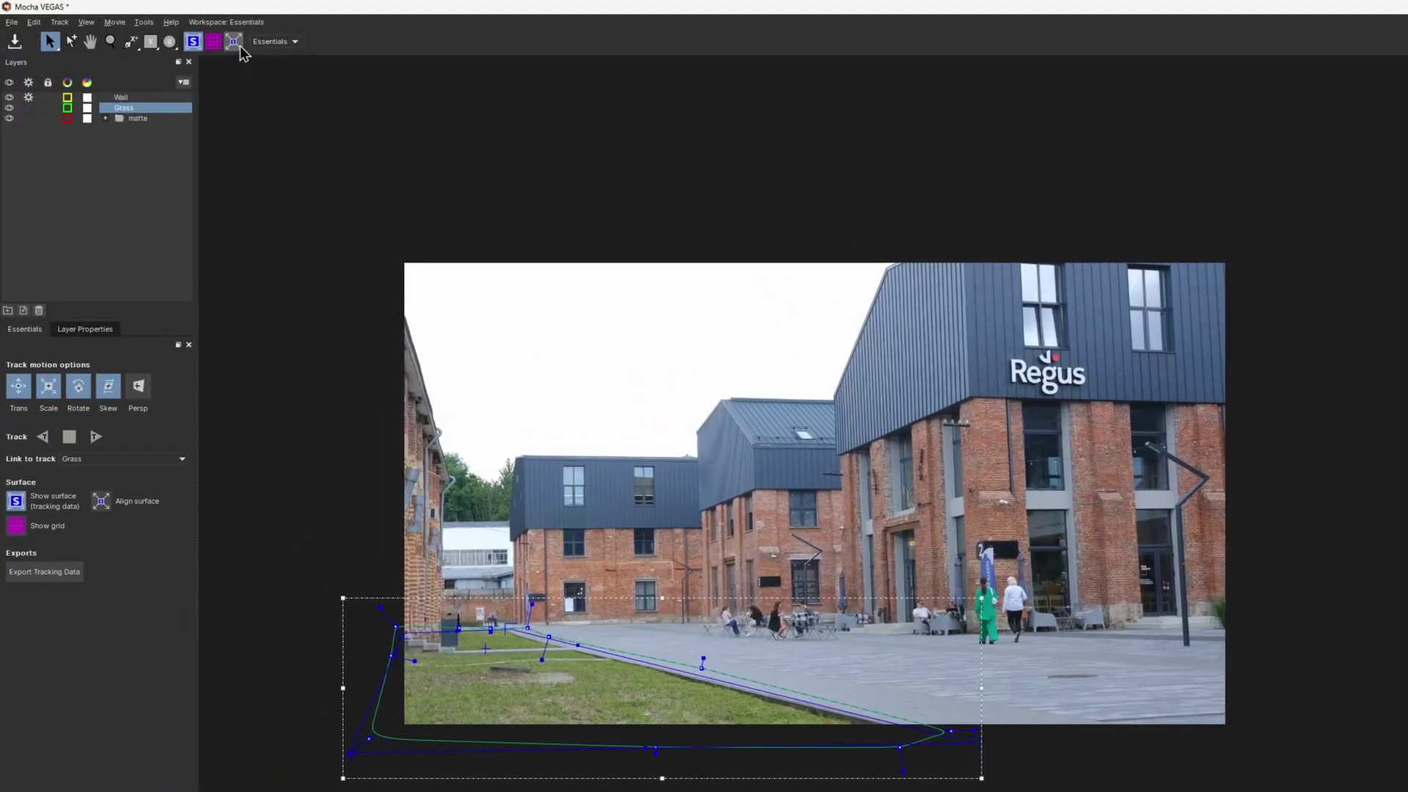
click(199, 36)
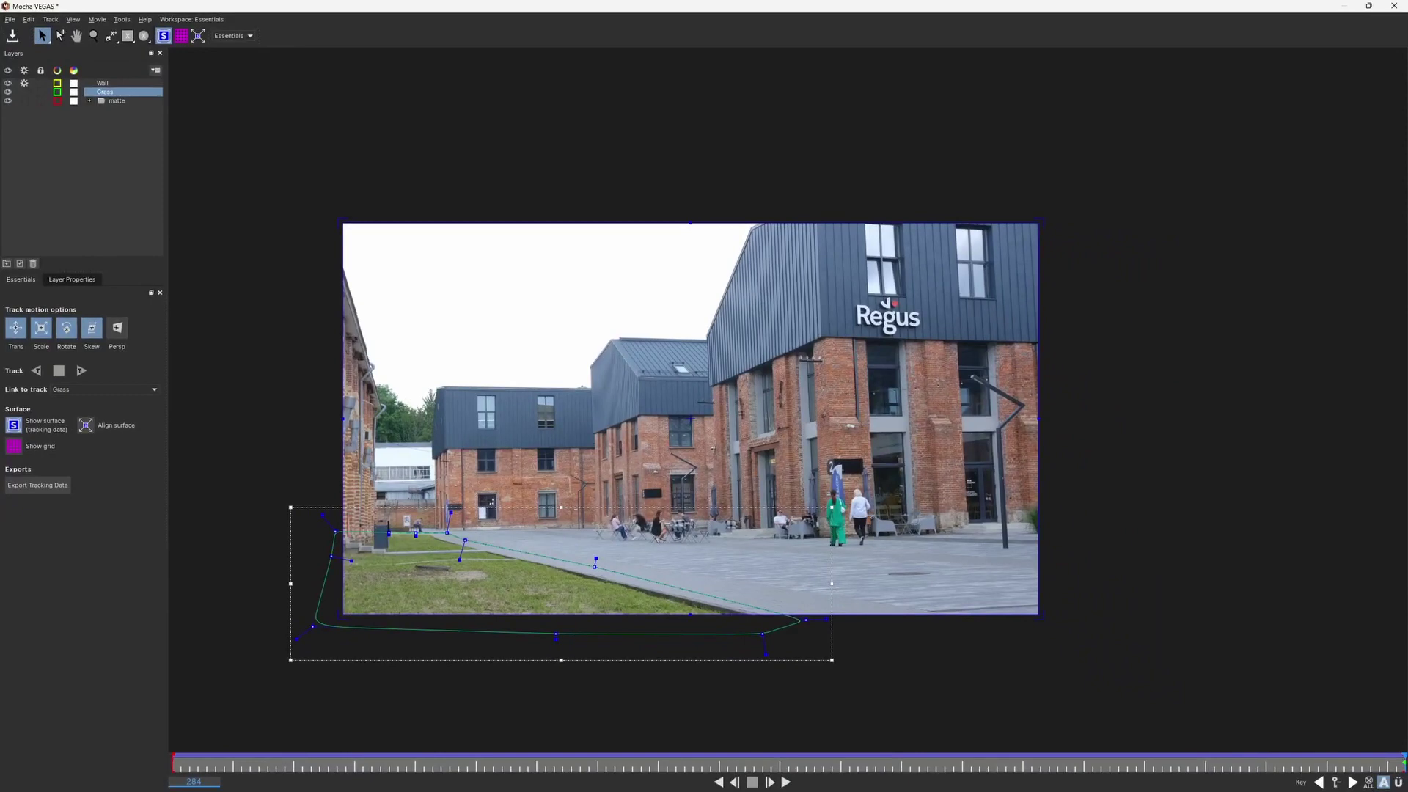
click(1393, 6)
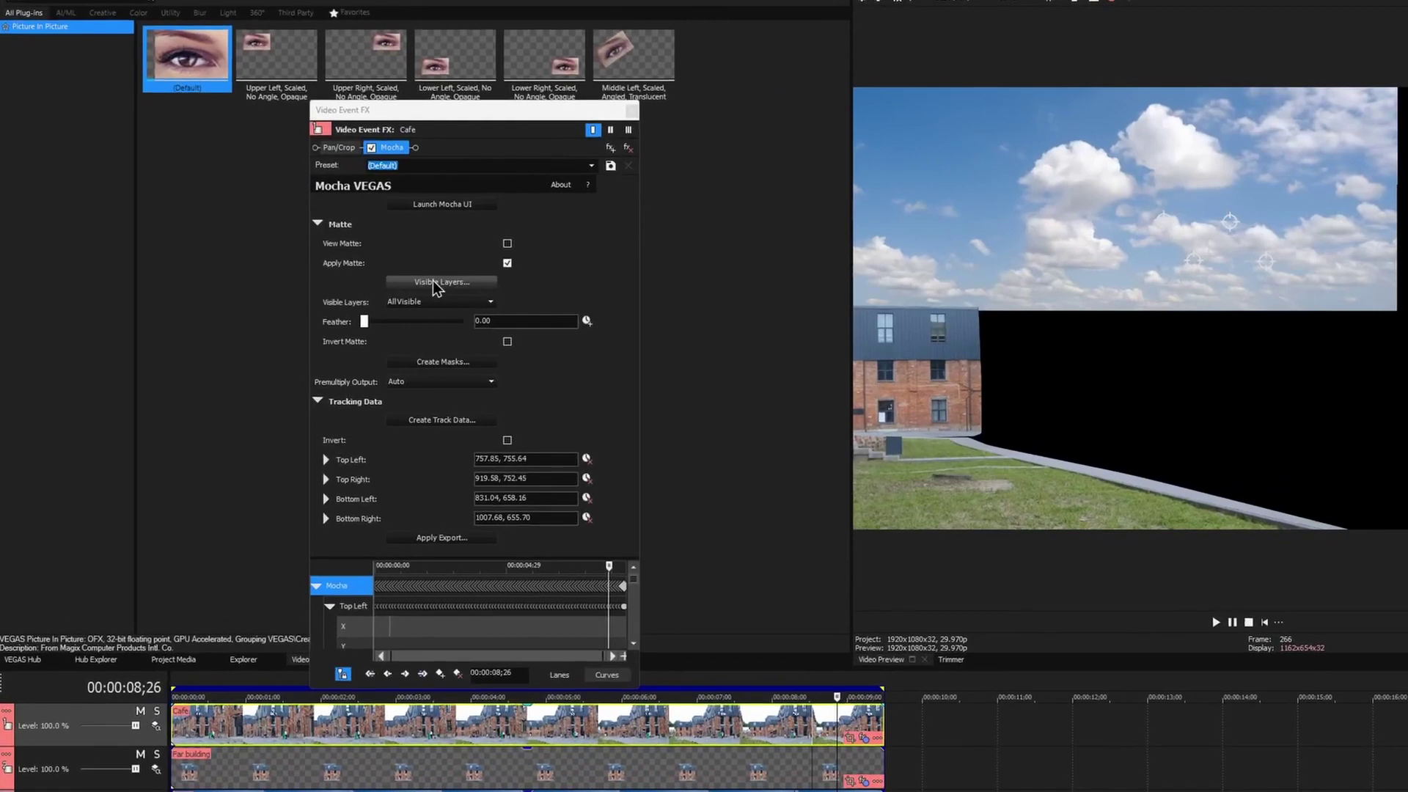
Hide the Wall and Grass layers from the Cafe event's Mocha matte and close the effect settings.
click(355, 286)
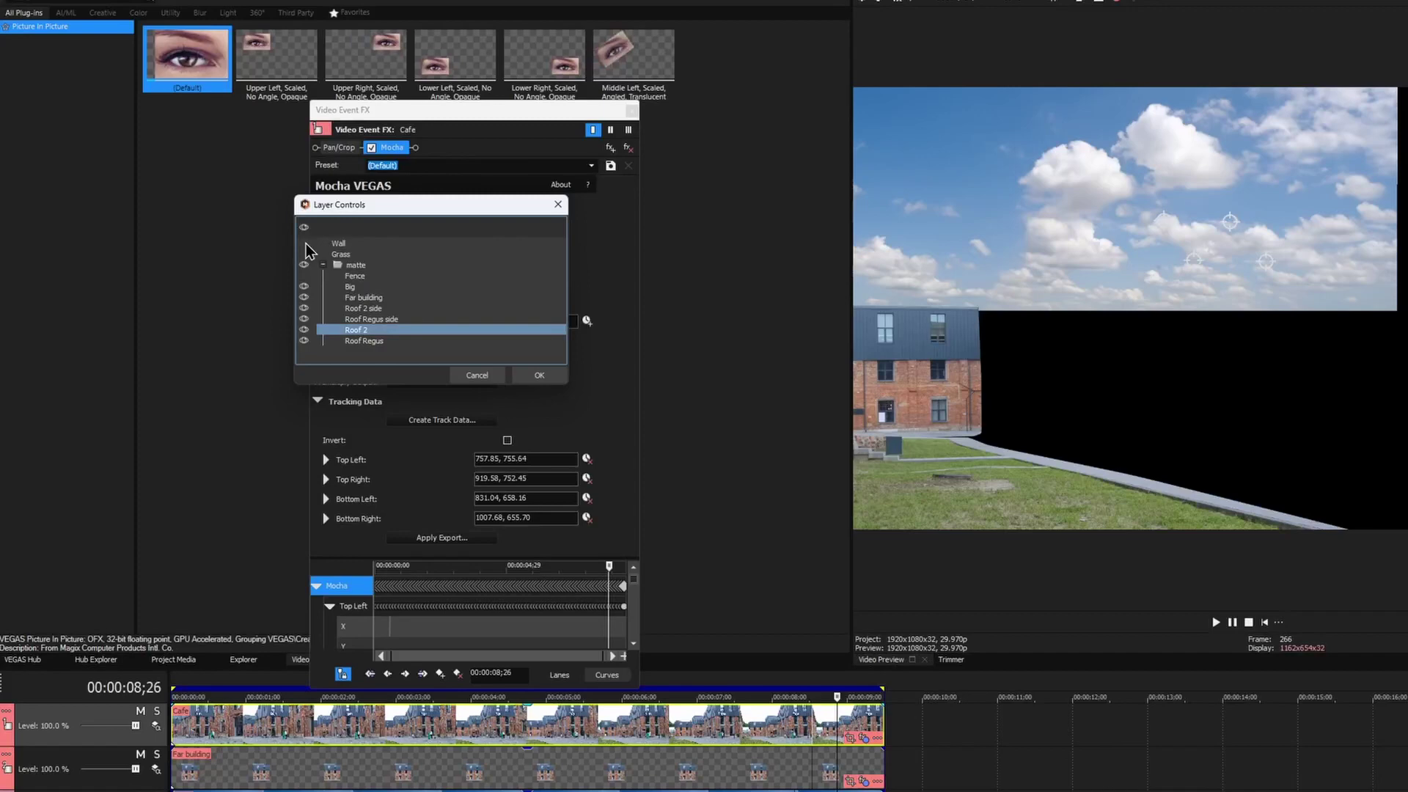
click(541, 374)
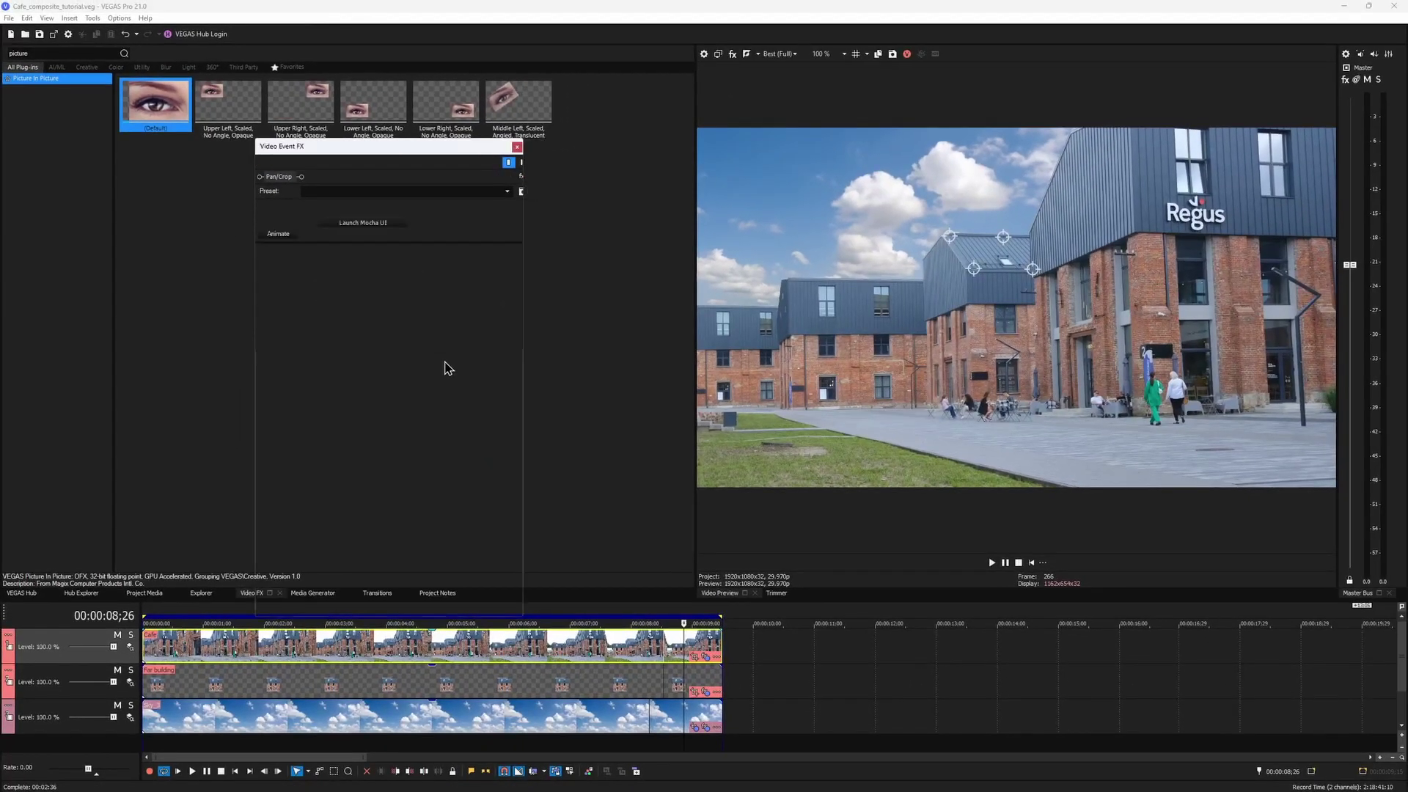
click(517, 146)
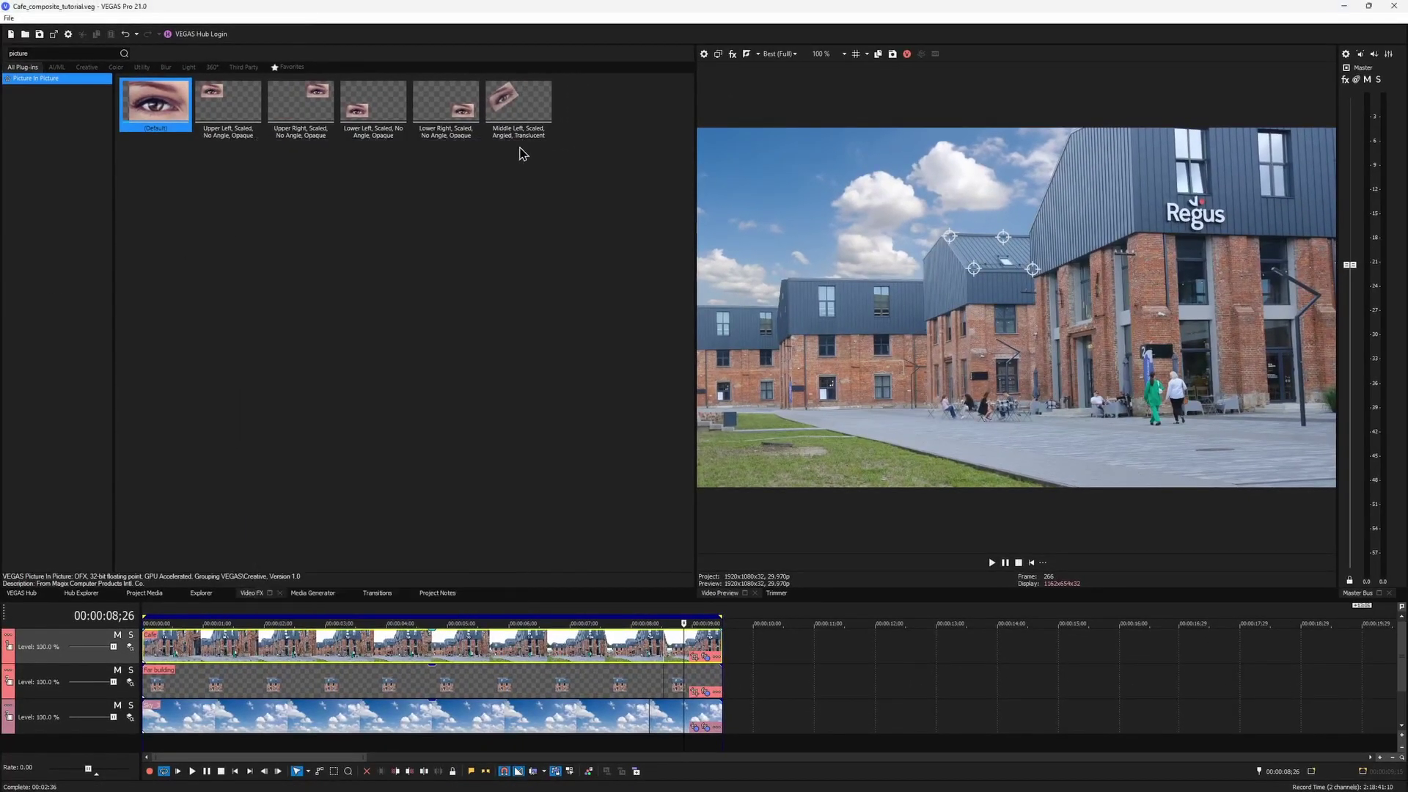
Show the project media and disable the Mocha effect on the Cafe event.
click(146, 594)
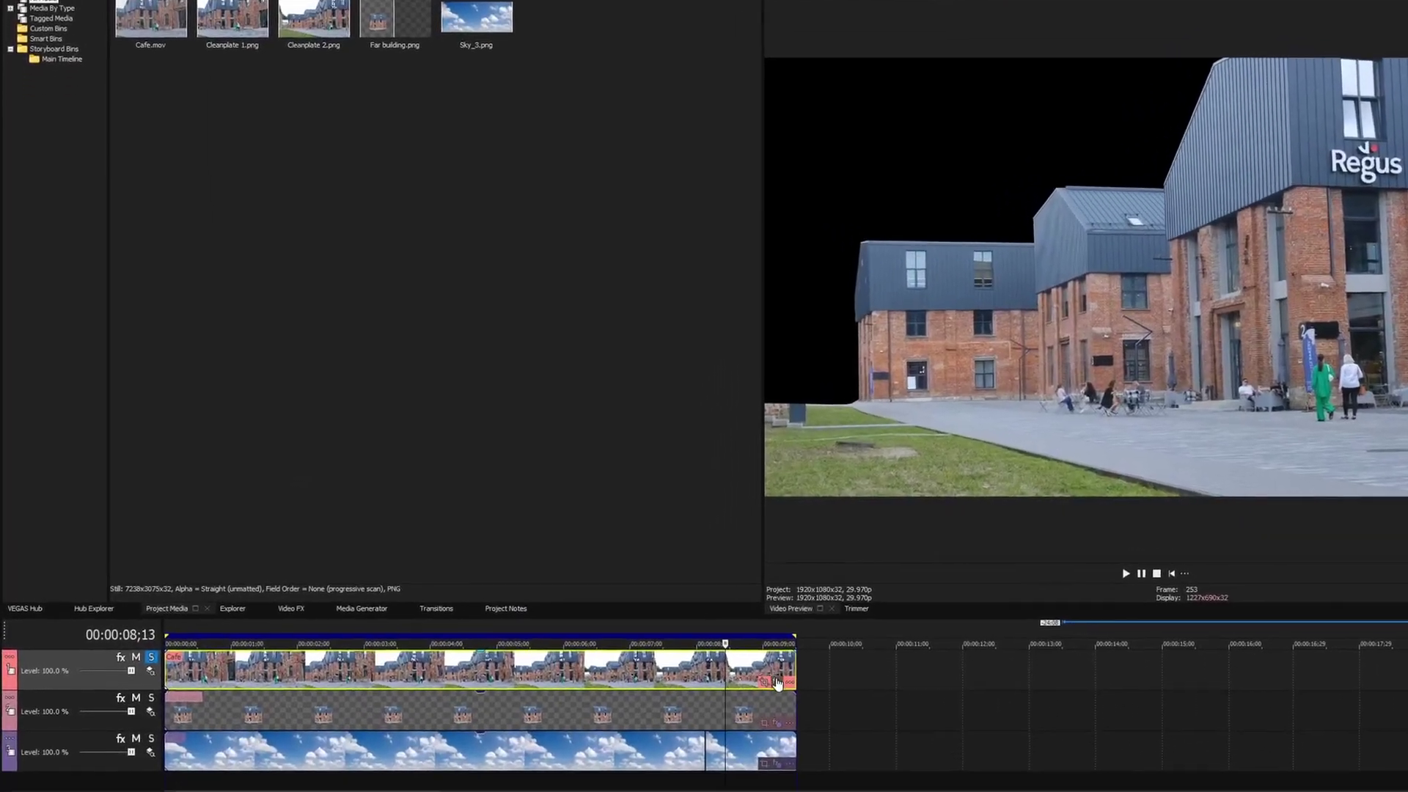
click(672, 658)
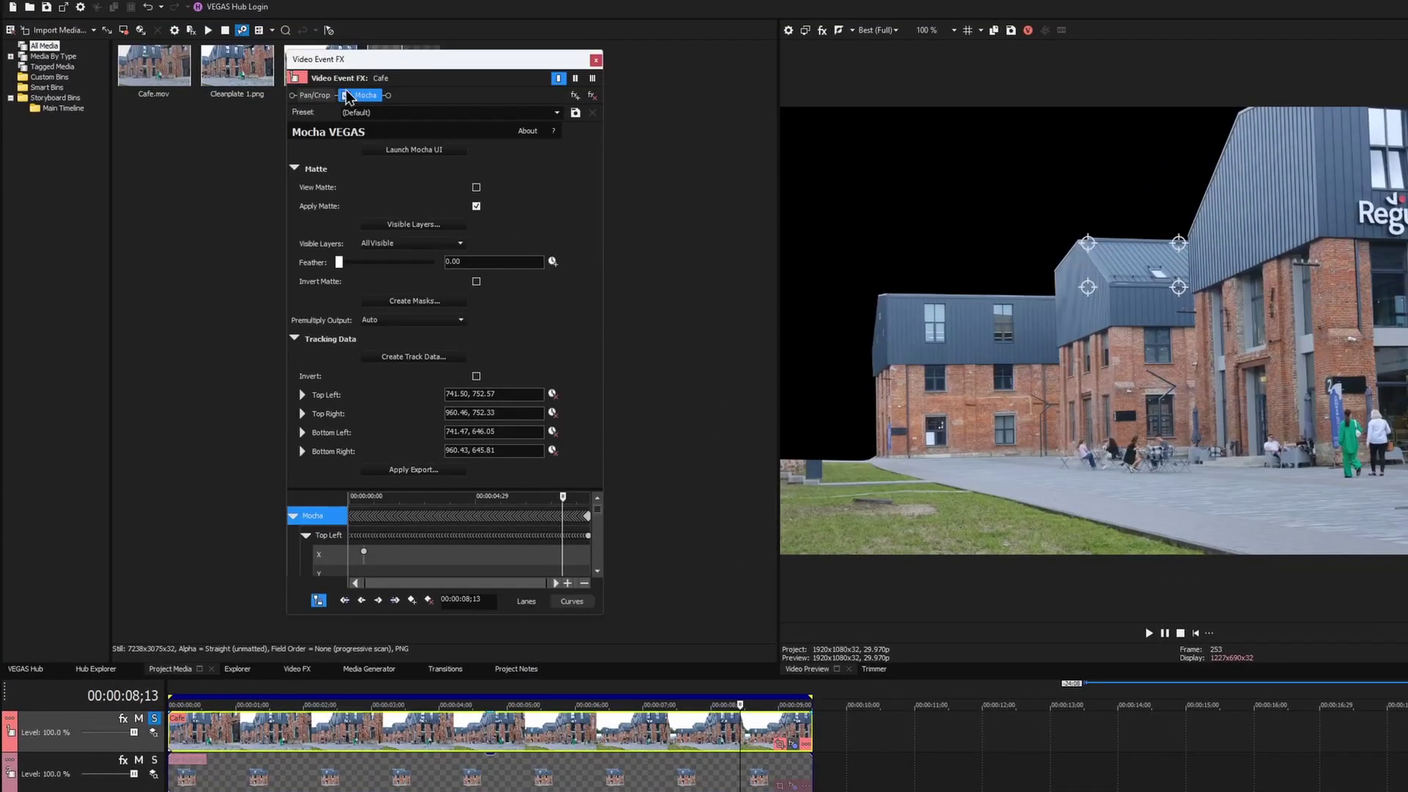
click(345, 58)
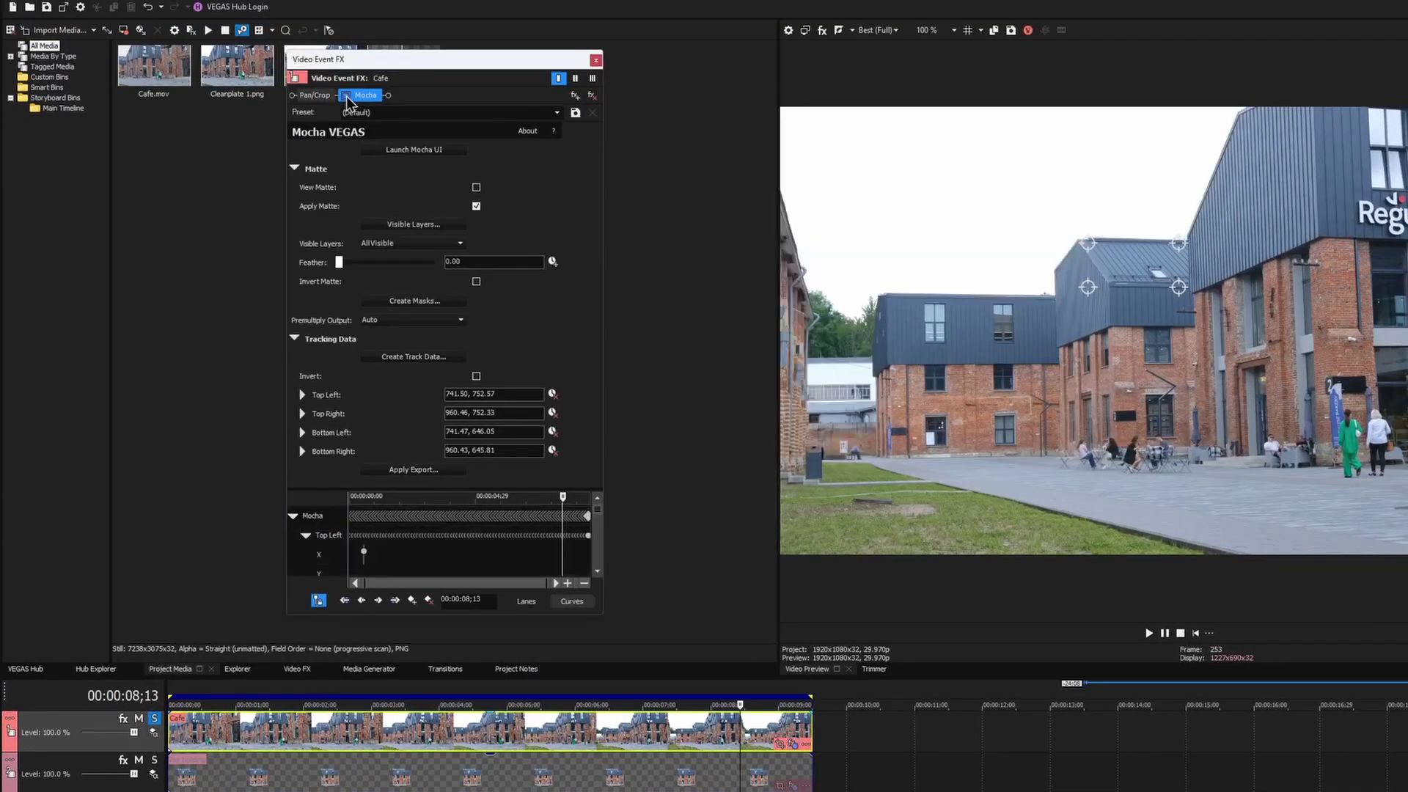
click(596, 60)
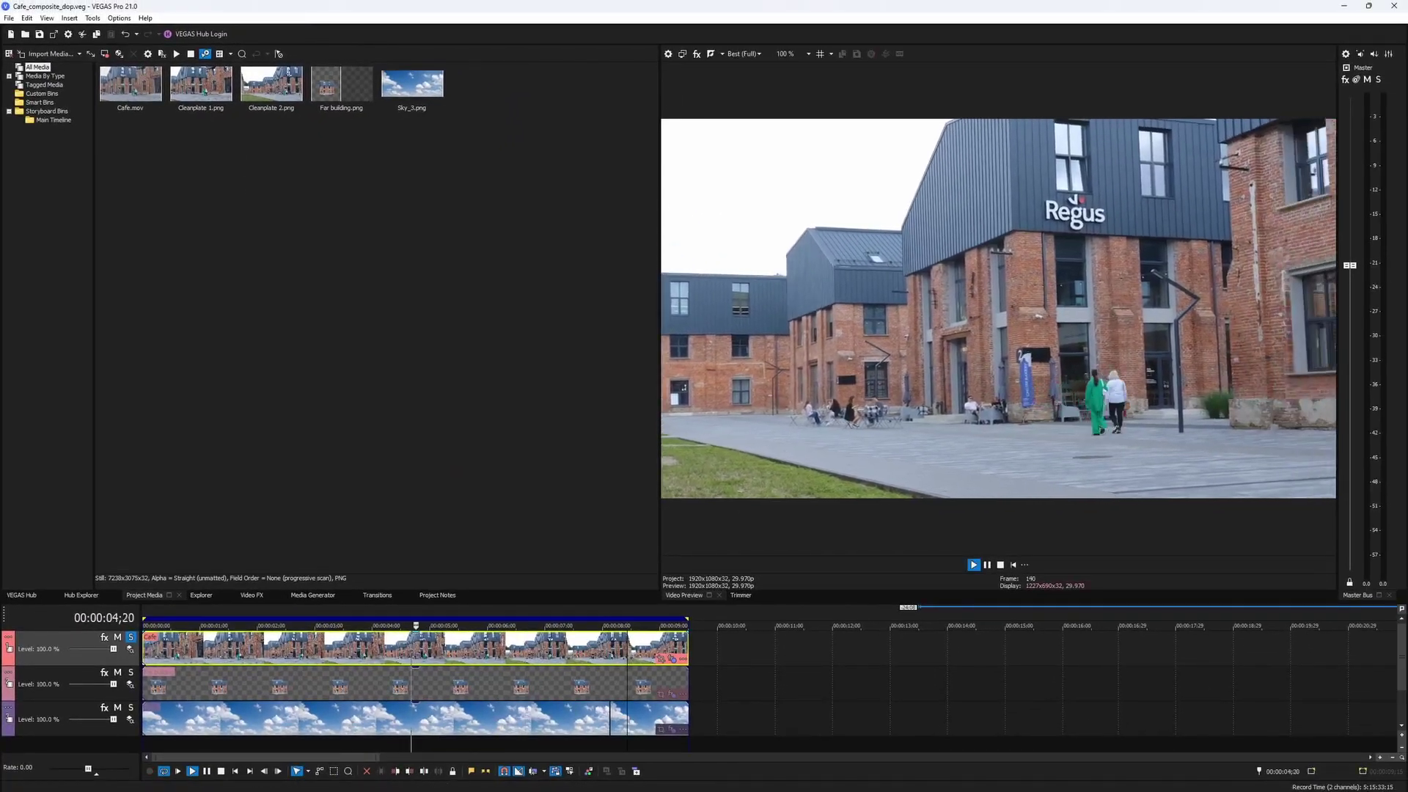
Save a snapshot of the clip's first frame as Image1.png in the Compositing folder.
key(space)
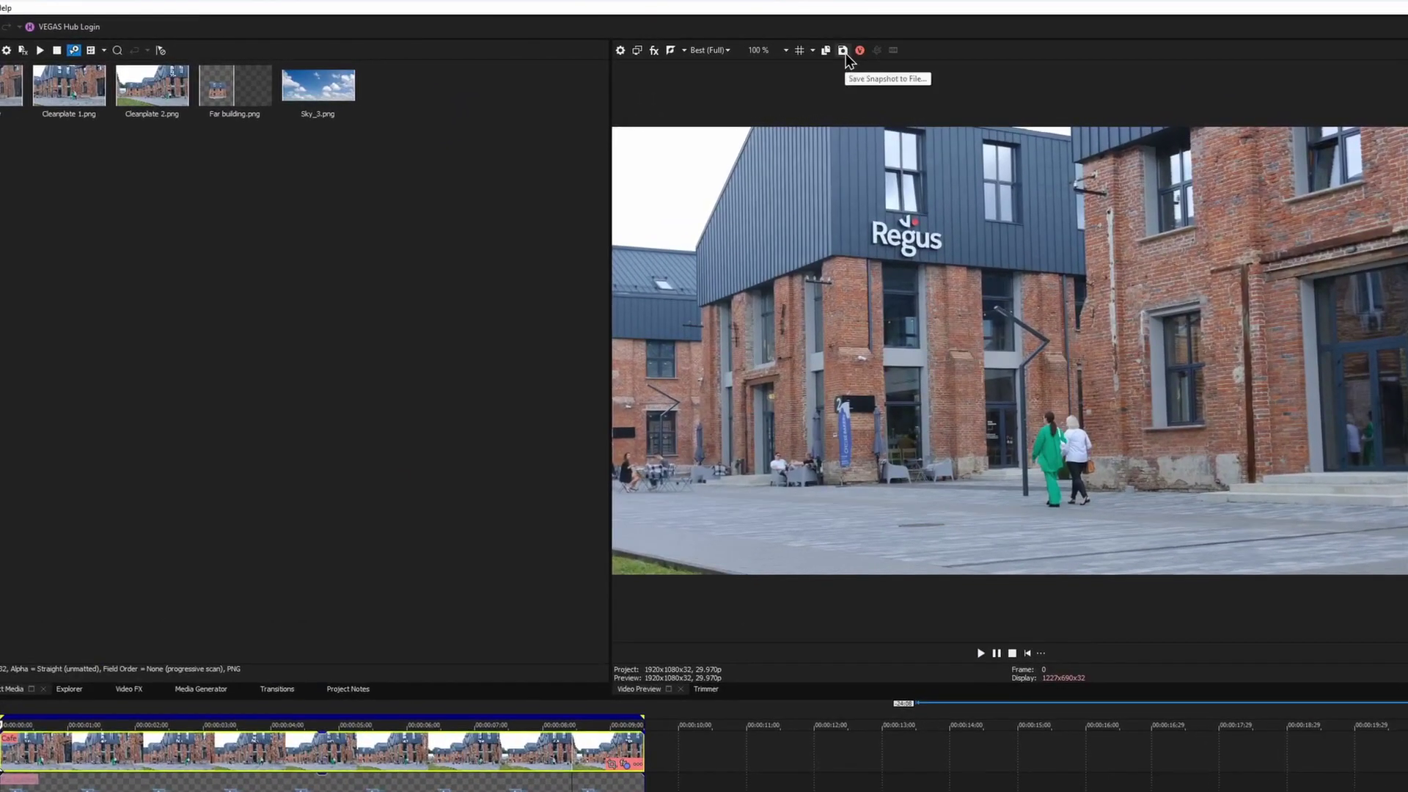
click(856, 54)
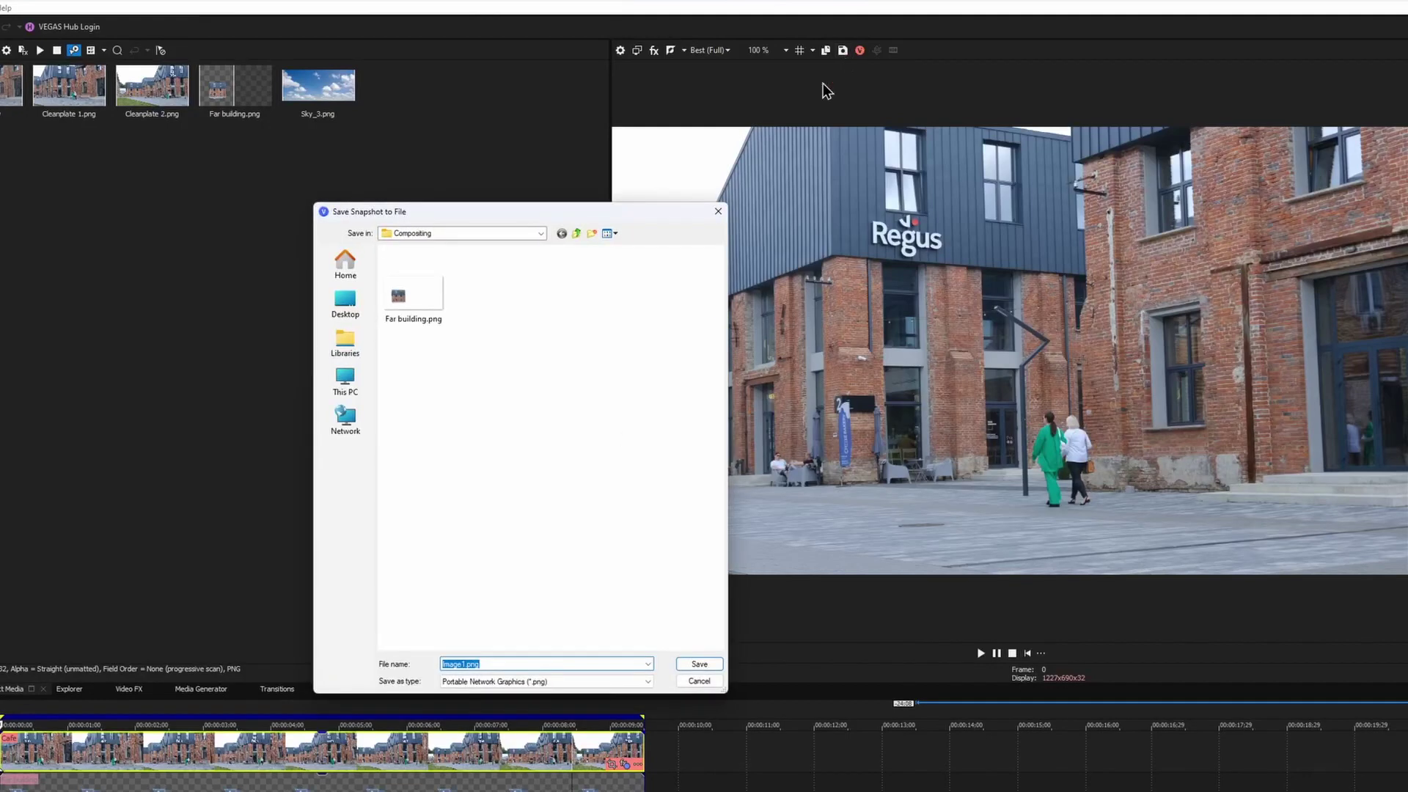
click(701, 665)
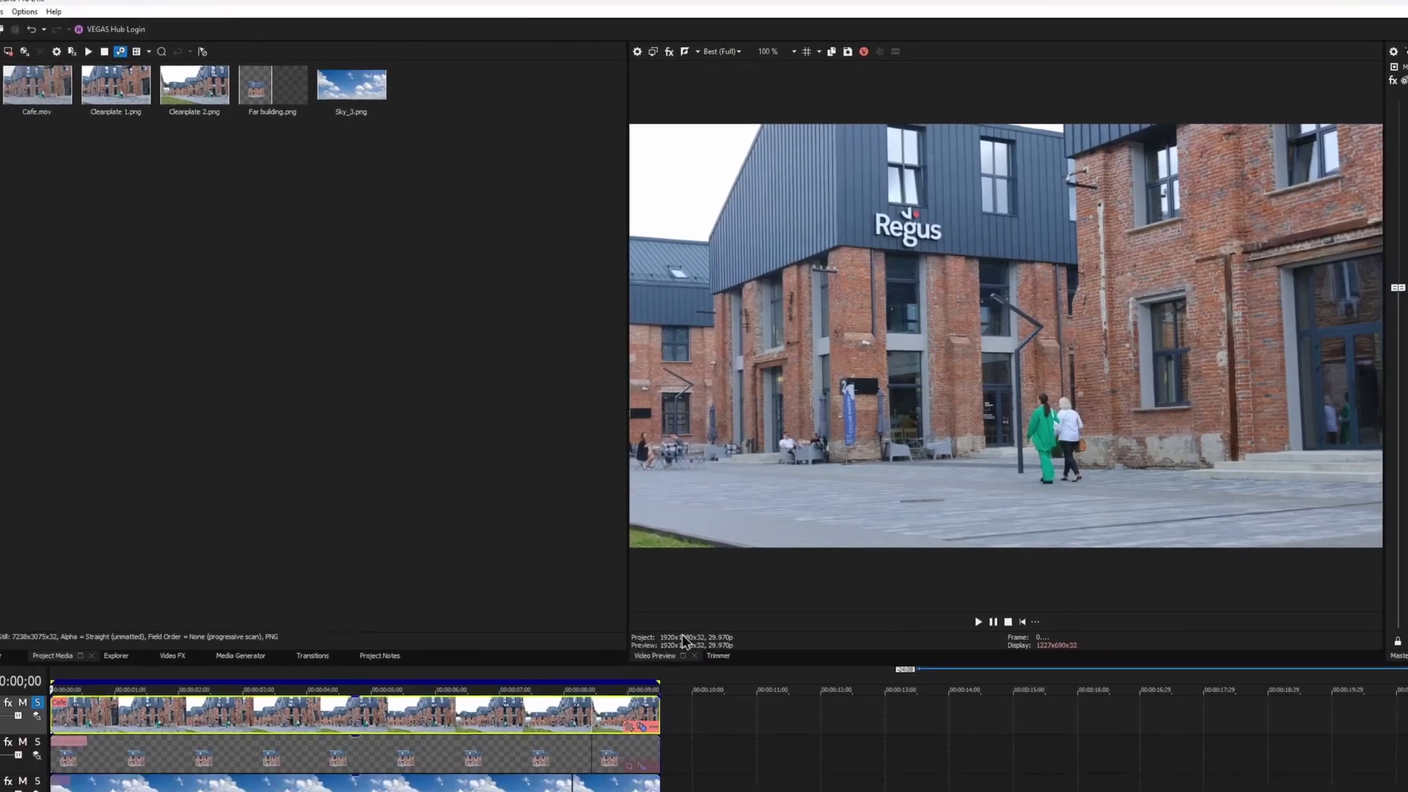
Save a snapshot of the clip's last frame as Image2.png in the Compositing folder.
drag(2, 724, 643, 724)
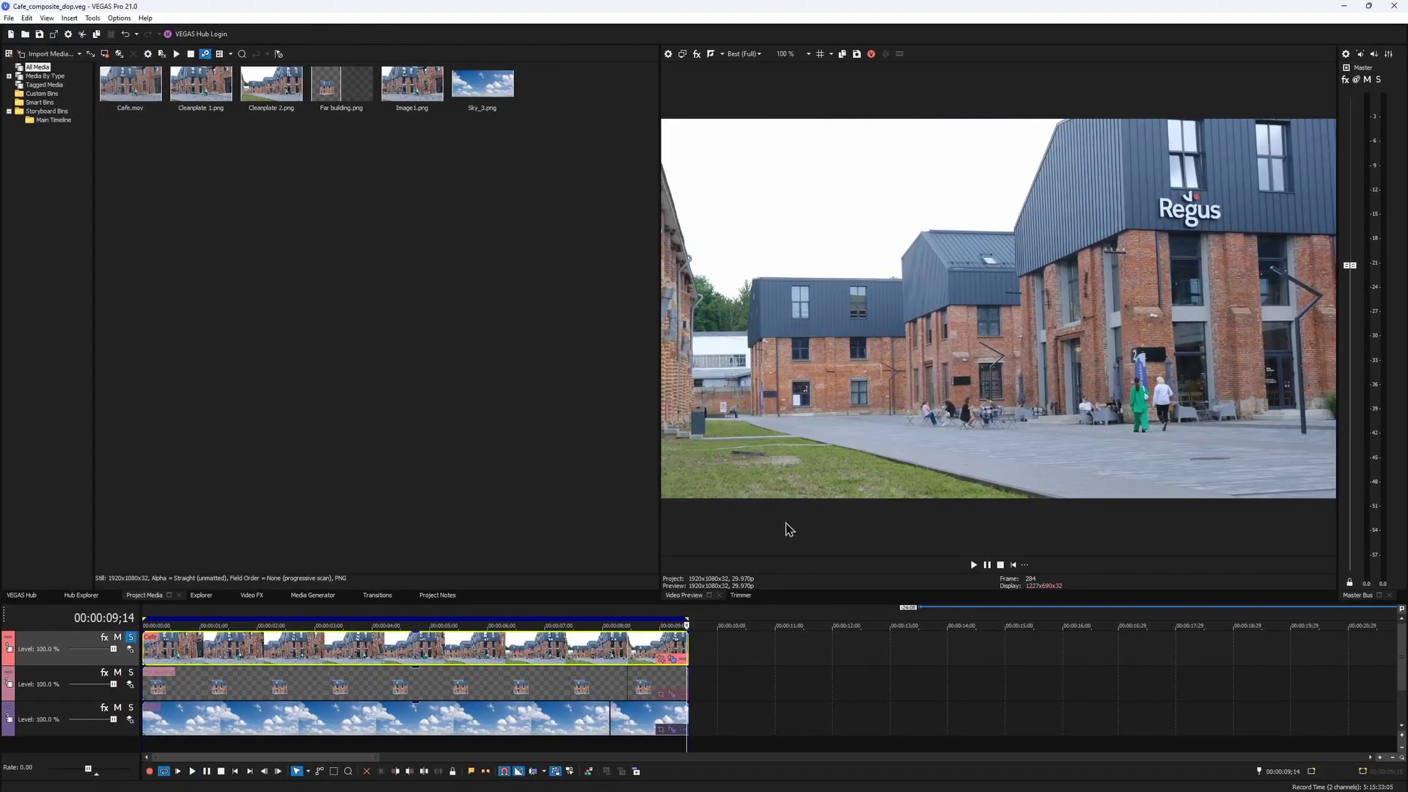
click(854, 56)
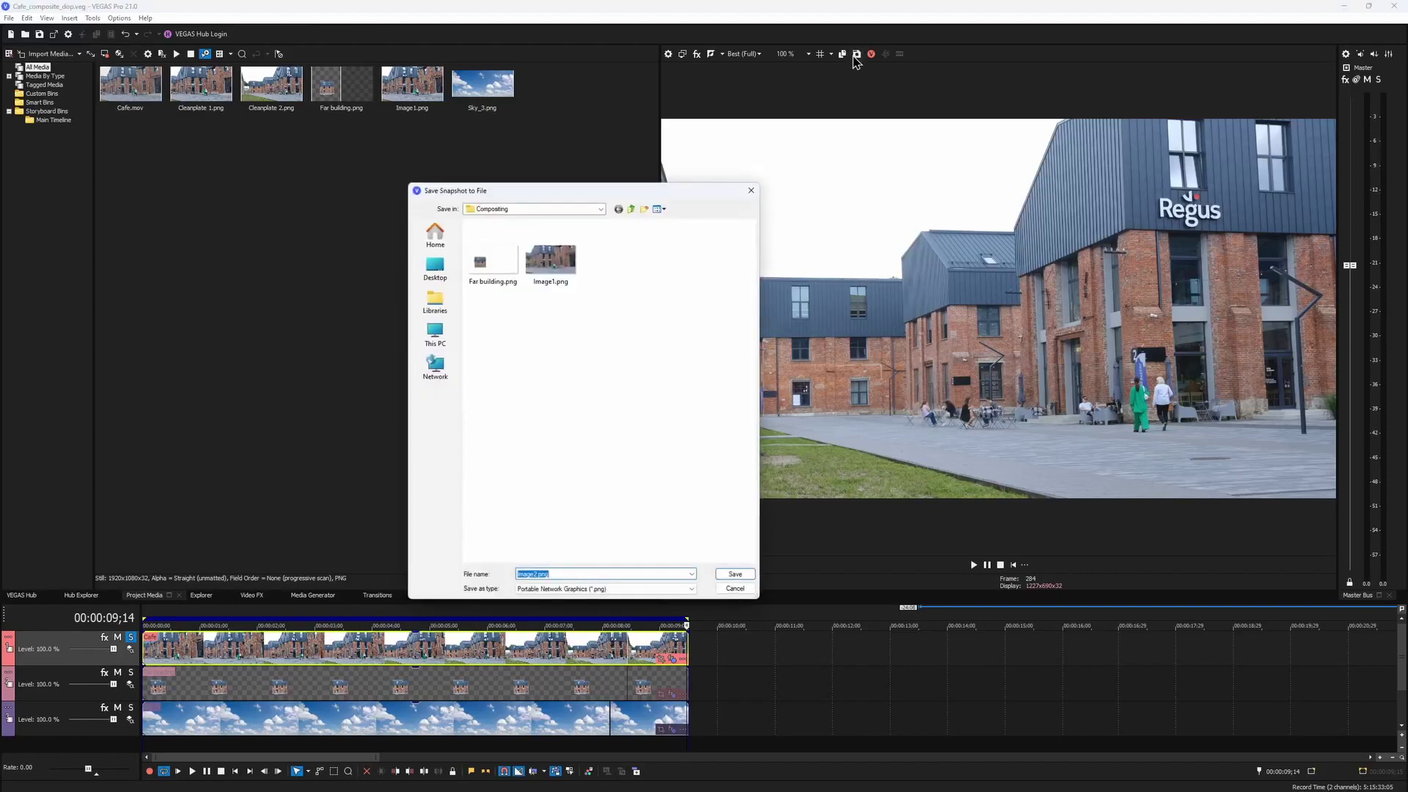
click(722, 575)
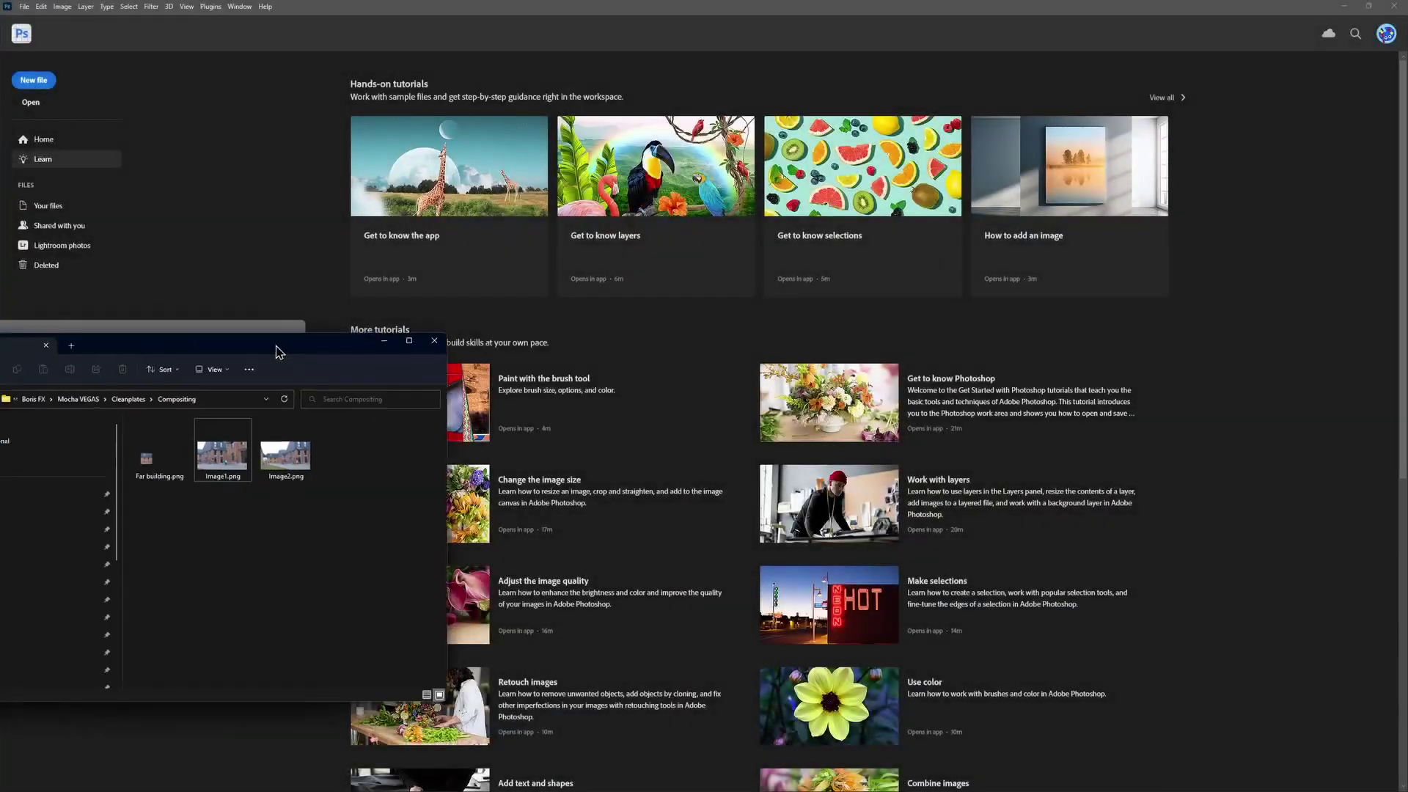
Switch to Photoshop and open Image1.png and Image2.png from the Compositing folder.
drag(277, 352, 524, 309)
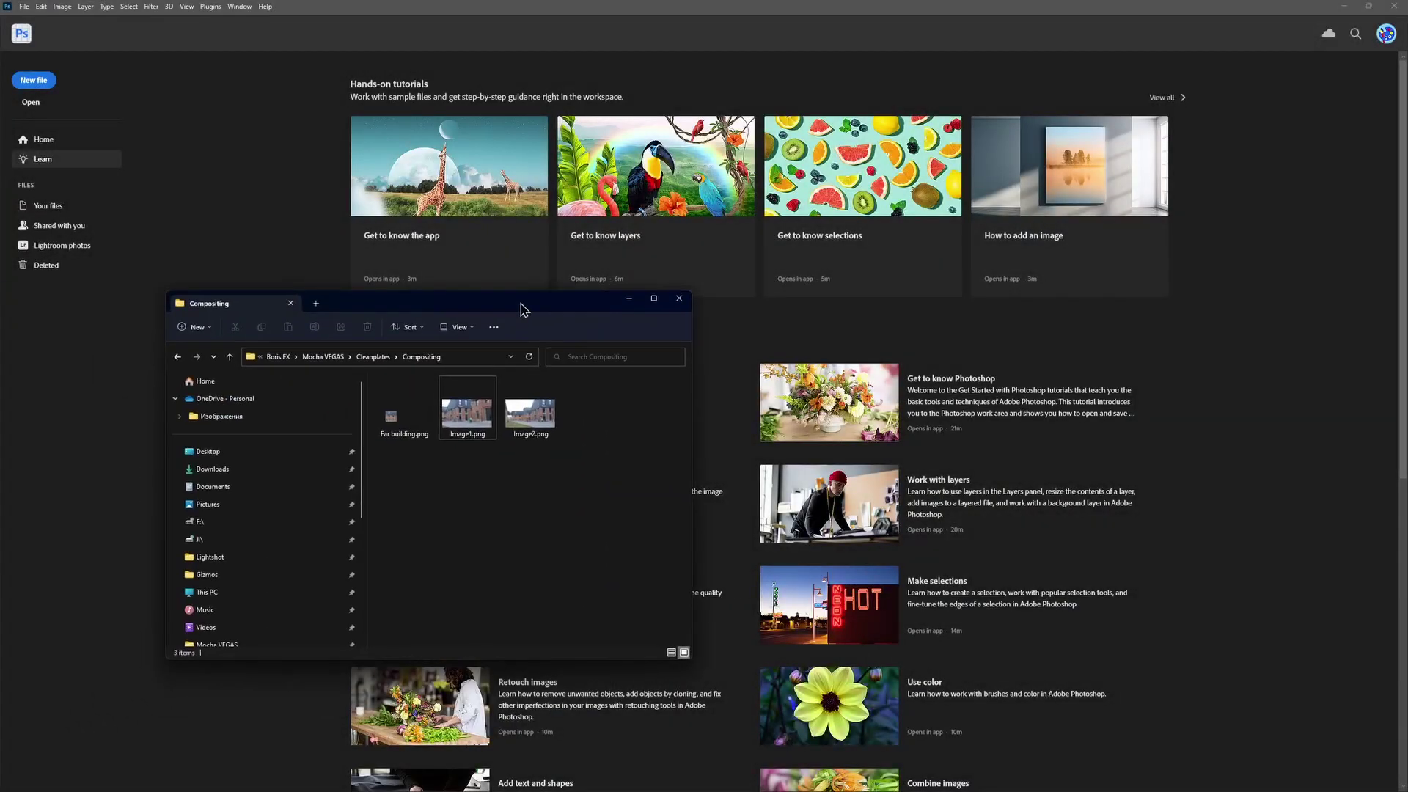
drag(586, 470, 1149, 421)
Lasso the bare patch on the lawn in Image2.png and replace it using Generative Fill with the prompt "grass".
scroll(318, 551, up, 3)
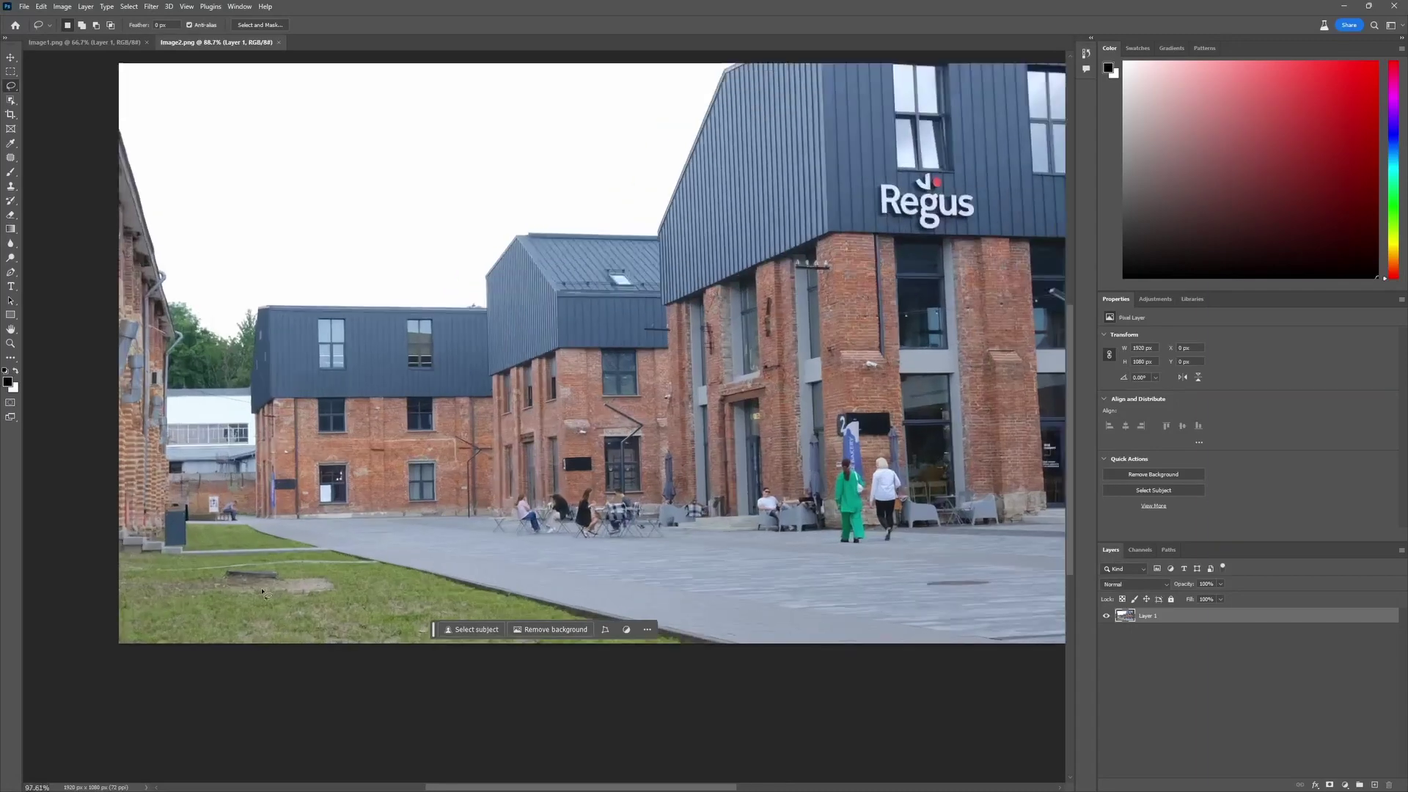
drag(130, 606, 364, 602)
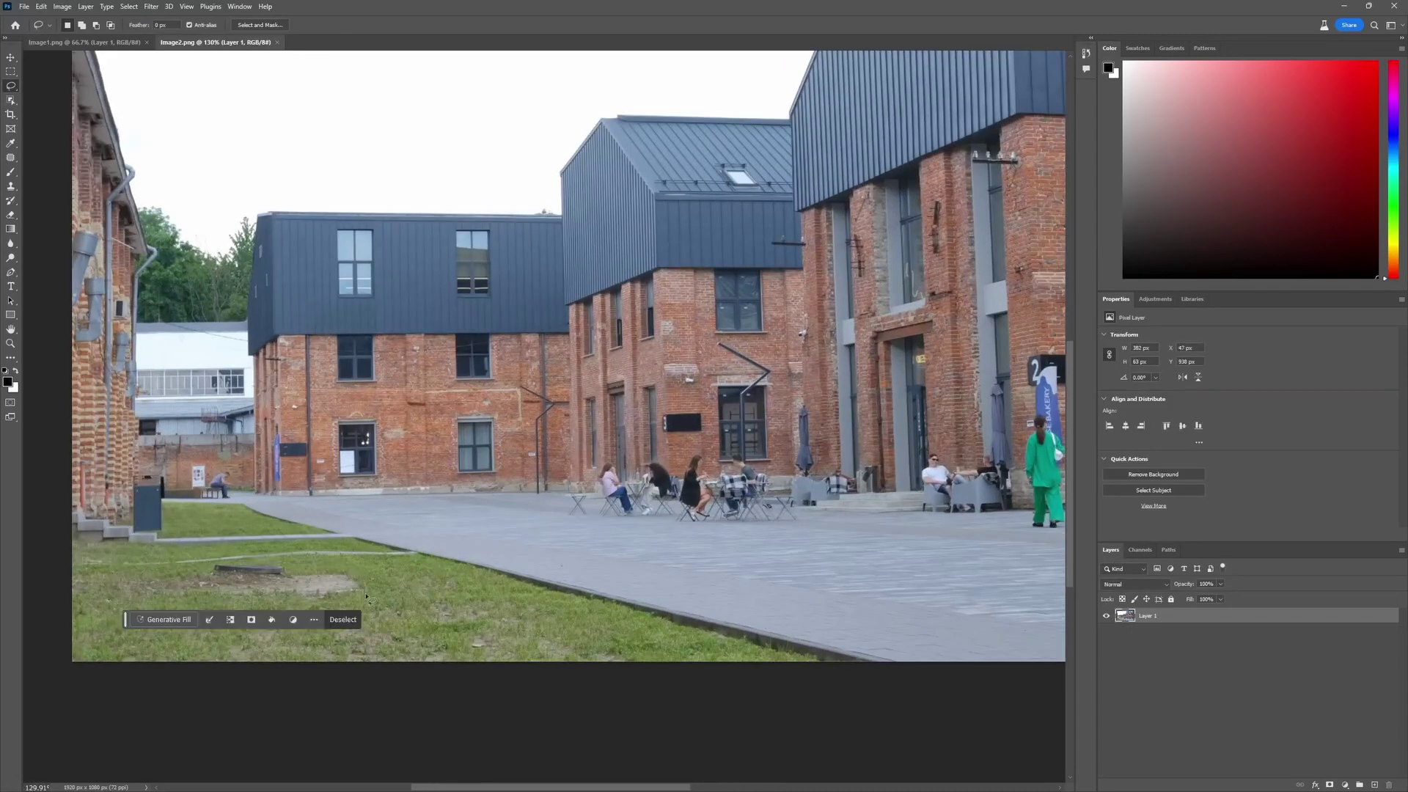
click(162, 618)
text(grass)
key(Return)
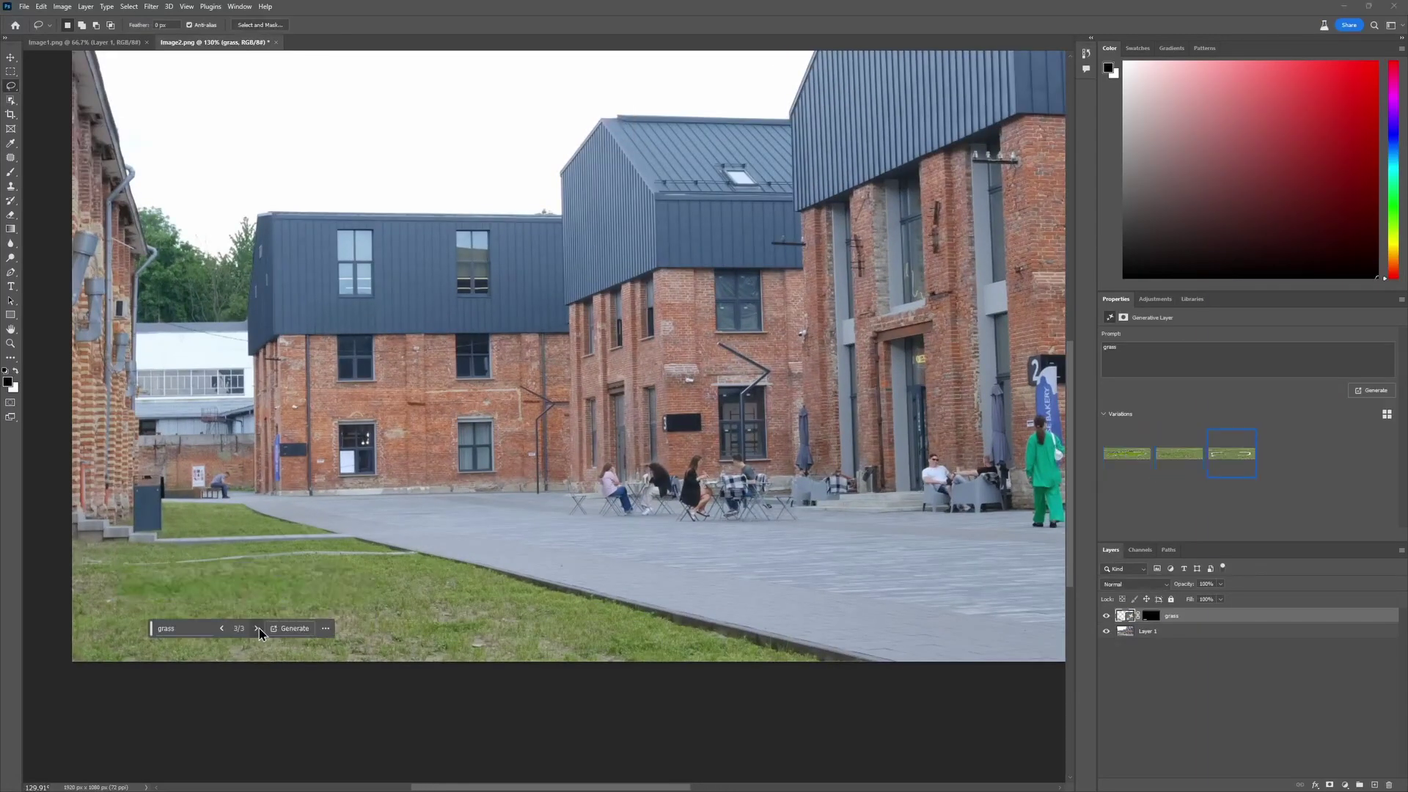
Add a new layer in Image2.png and use the Clone Stamp to paint out the dark bin beside the brick wall.
scroll(258, 628, down, 3)
click(1284, 737)
click(1374, 784)
key(s)
scroll(232, 539, up, 5)
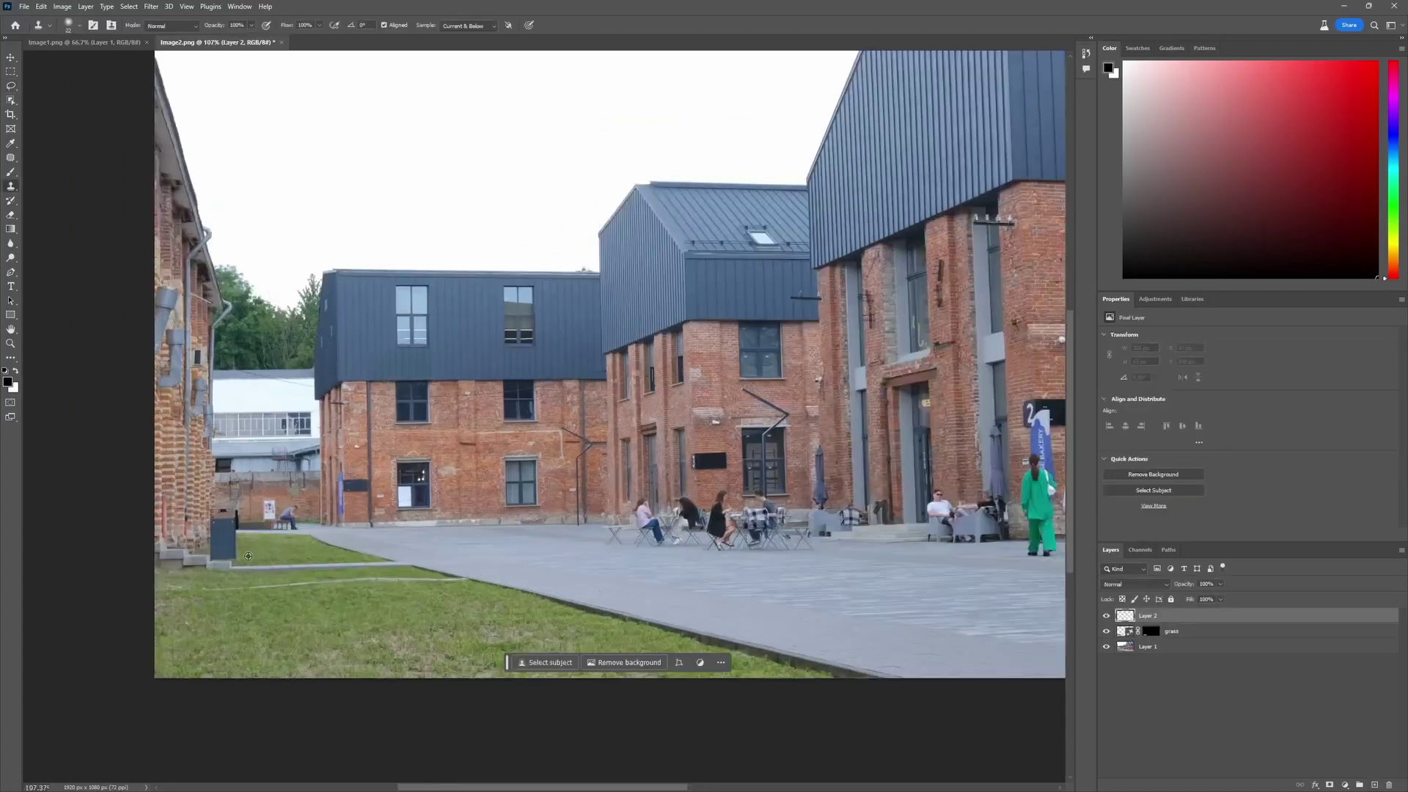
scroll(280, 521, down, 2)
alt+right_click(277, 515)
alt+click(304, 519)
click(244, 519)
mouse_move(243, 519)
mouse_down()
mouse_move(224, 495)
mouse_move(213, 519)
mouse_move(152, 515)
mouse_move(157, 488)
mouse_move(132, 507)
mouse_up()
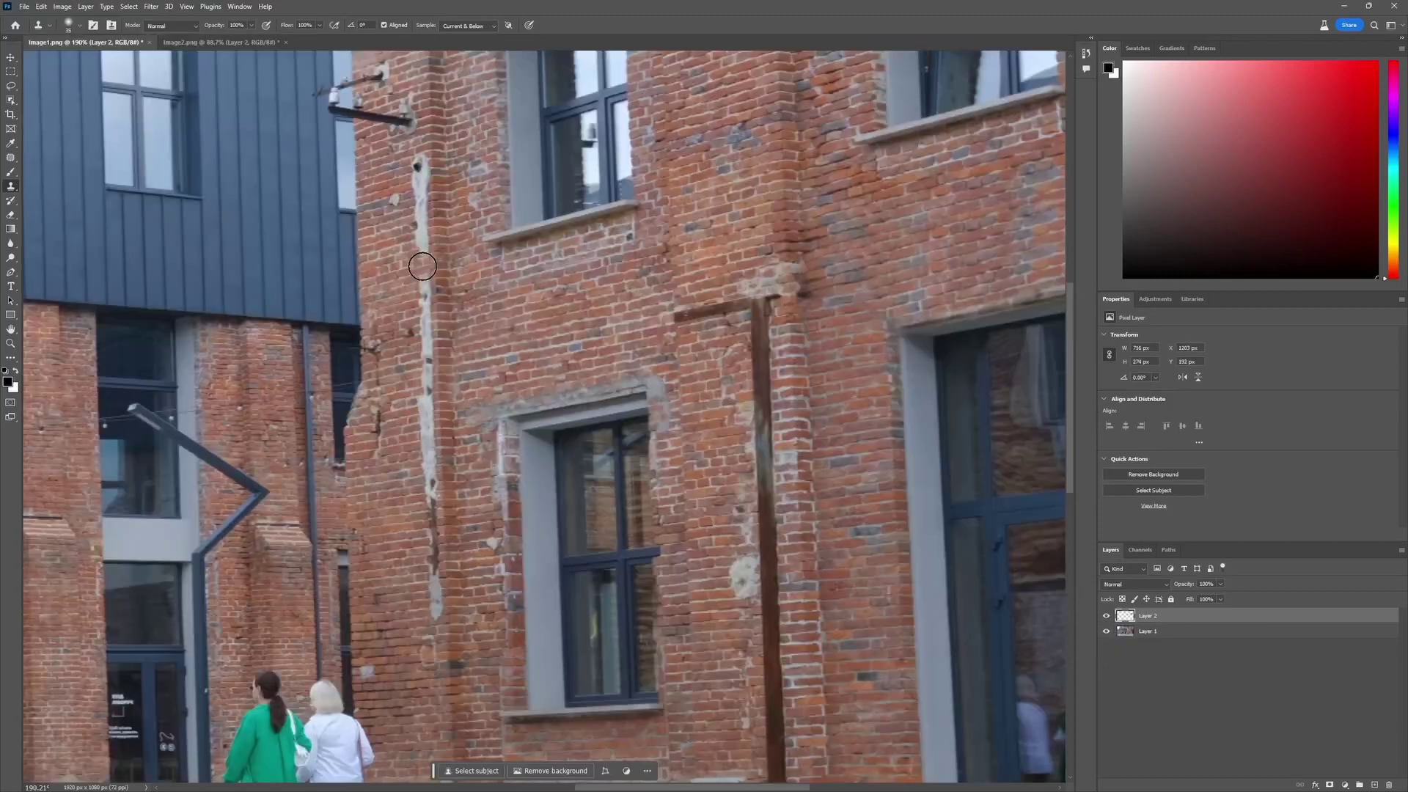
Clone brick texture over the damaged vertical strip near the building's corner in Image1.png.
drag(420, 191, 431, 619)
drag(410, 396, 412, 473)
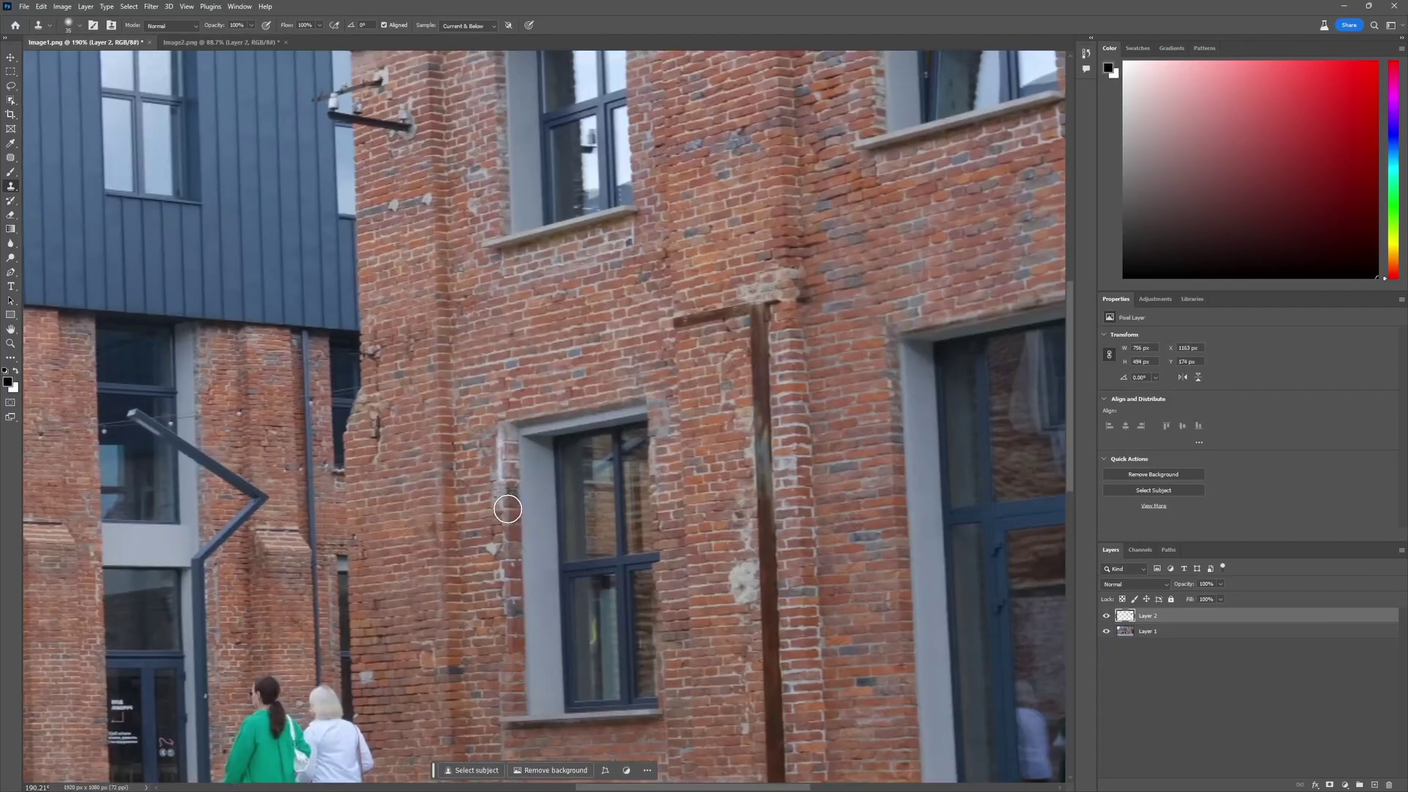
Clone brick texture over the damaged patches beside the lower window and the rusty vertical pipe in Image1.png.
drag(506, 517, 503, 440)
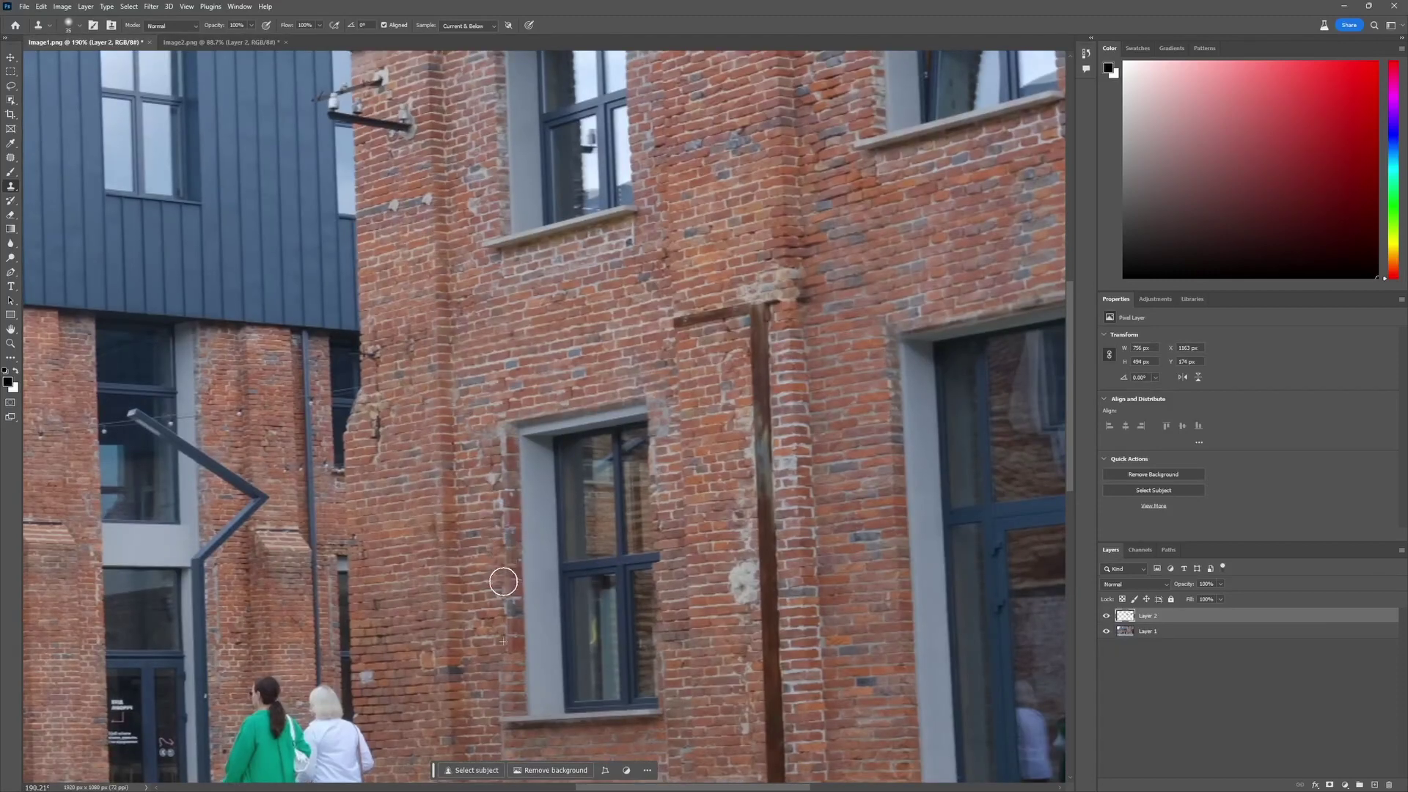
scroll(491, 479, down, 2)
mouse_move(693, 487)
mouse_down()
mouse_move(684, 551)
mouse_move(697, 686)
mouse_up()
mouse_move(695, 518)
mouse_down()
mouse_move(694, 296)
mouse_move(698, 339)
mouse_move(640, 362)
mouse_move(640, 378)
mouse_up()
scroll(645, 388, down, 1)
alt+click(673, 489)
scroll(697, 586, up, 2)
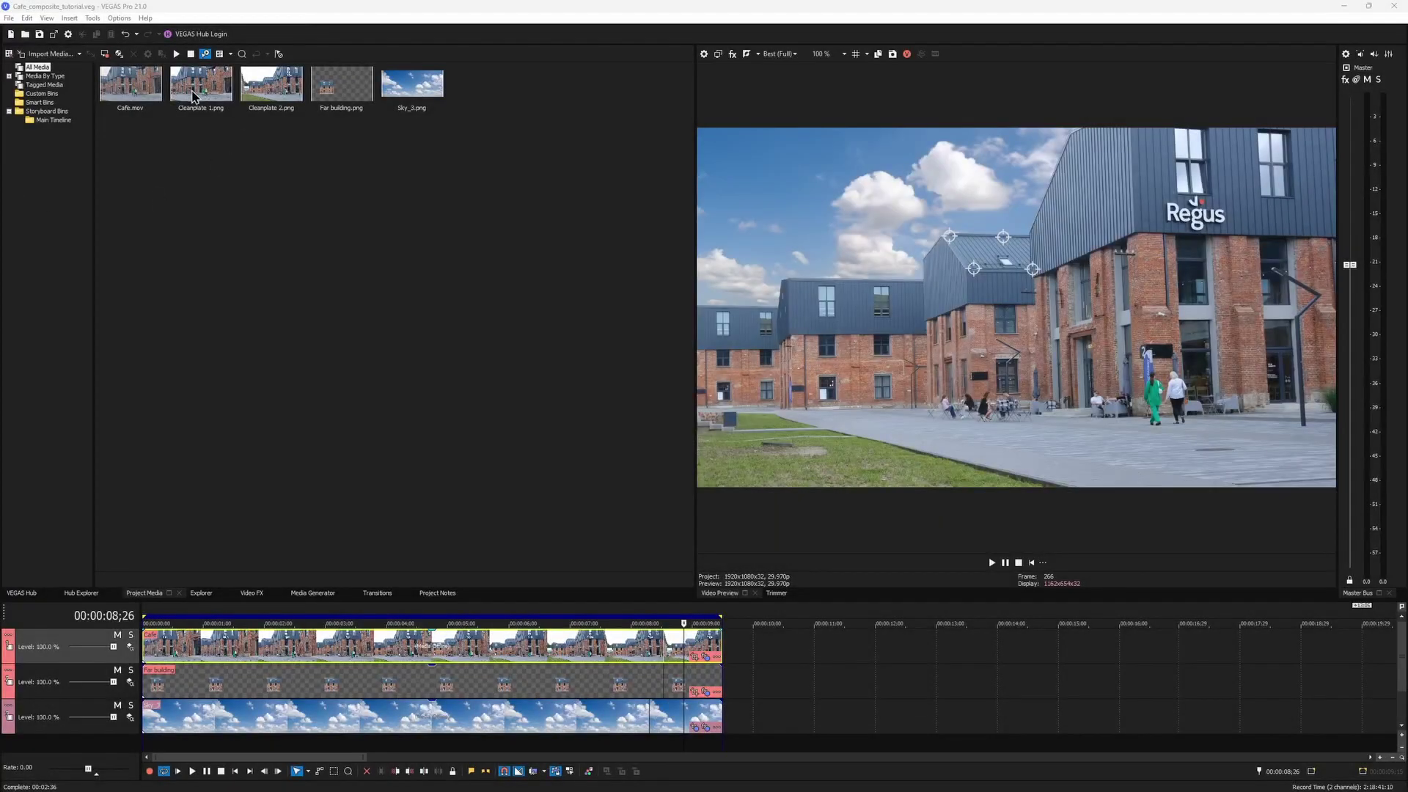
Switch to VEGAS Pro, place Cleanplate 1.png and Cleanplate 2.png on the timeline after the Cafe clip, and insert two video tracks above it.
drag(192, 91, 761, 640)
drag(260, 96, 1083, 640)
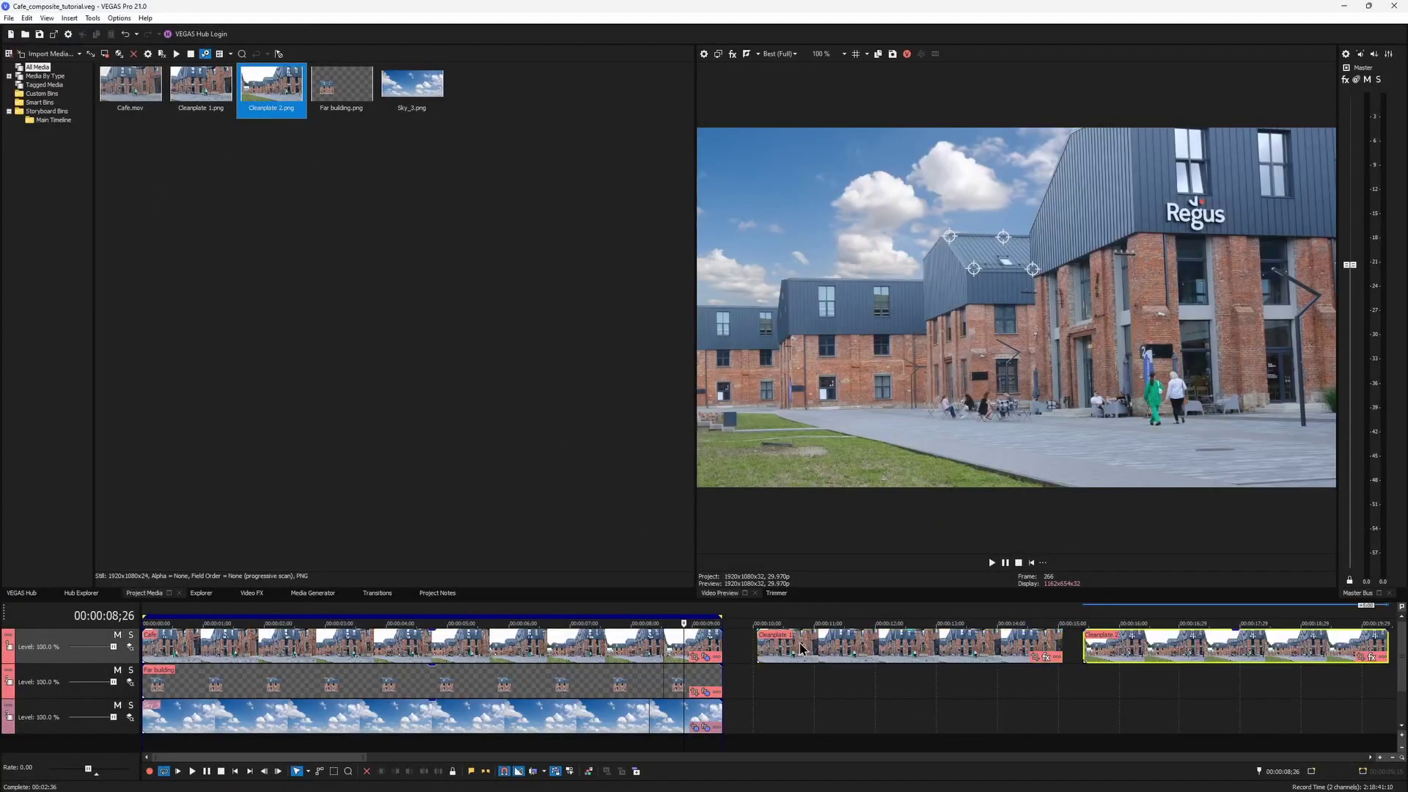
right_click(738, 646)
click(769, 500)
right_click(745, 649)
click(789, 506)
Move each clean plate to the start of its own track, Cleanplate 2 uppermost, and extend both to the Cafe clip's end.
drag(812, 715, 196, 681)
drag(445, 680, 721, 681)
drag(1143, 713, 201, 649)
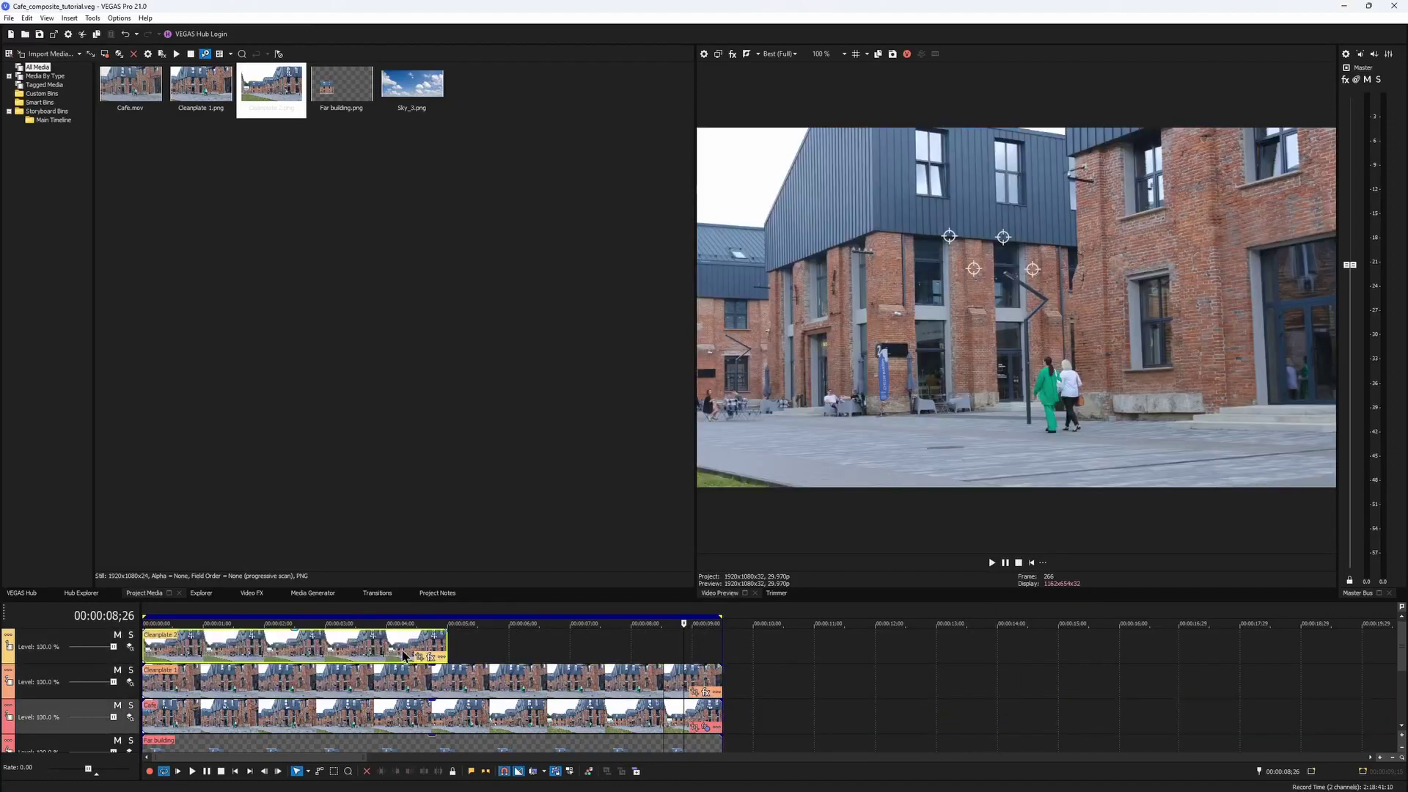
drag(445, 645, 722, 645)
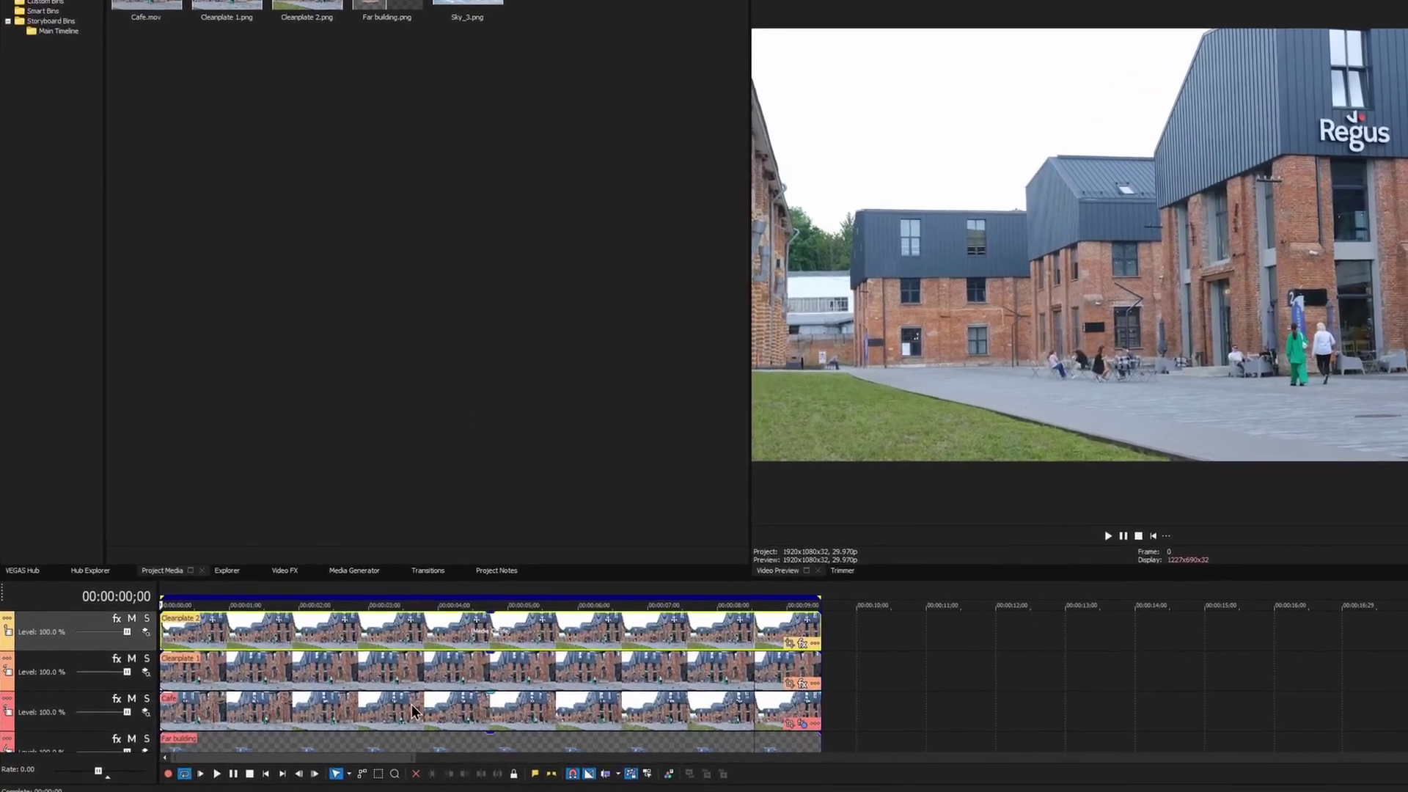
Copy the Cafe event and paste its event attributes onto the Cleanplate 1 and Cleanplate 2 events.
click(363, 711)
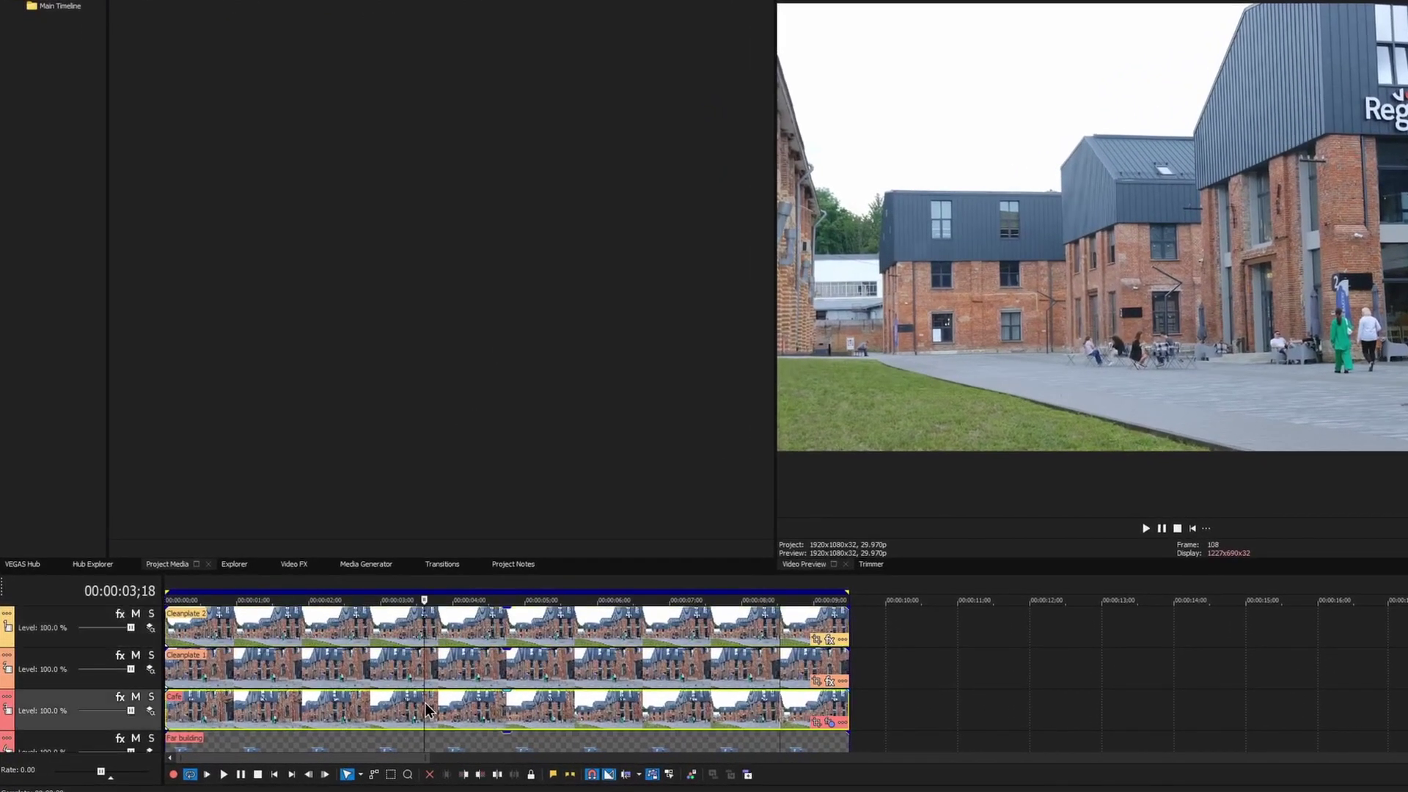
key(ctrl+c)
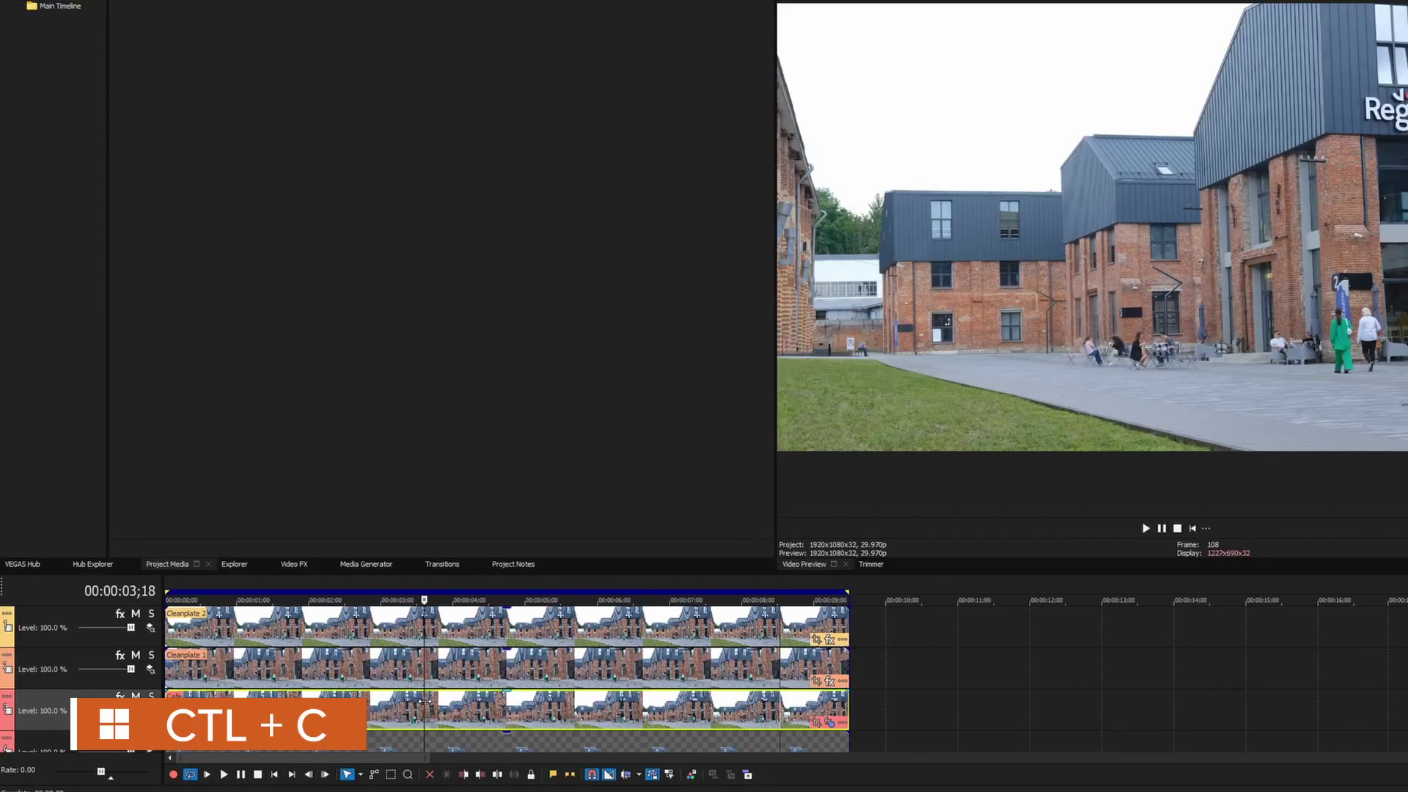
click(458, 669)
ctrl+click(466, 636)
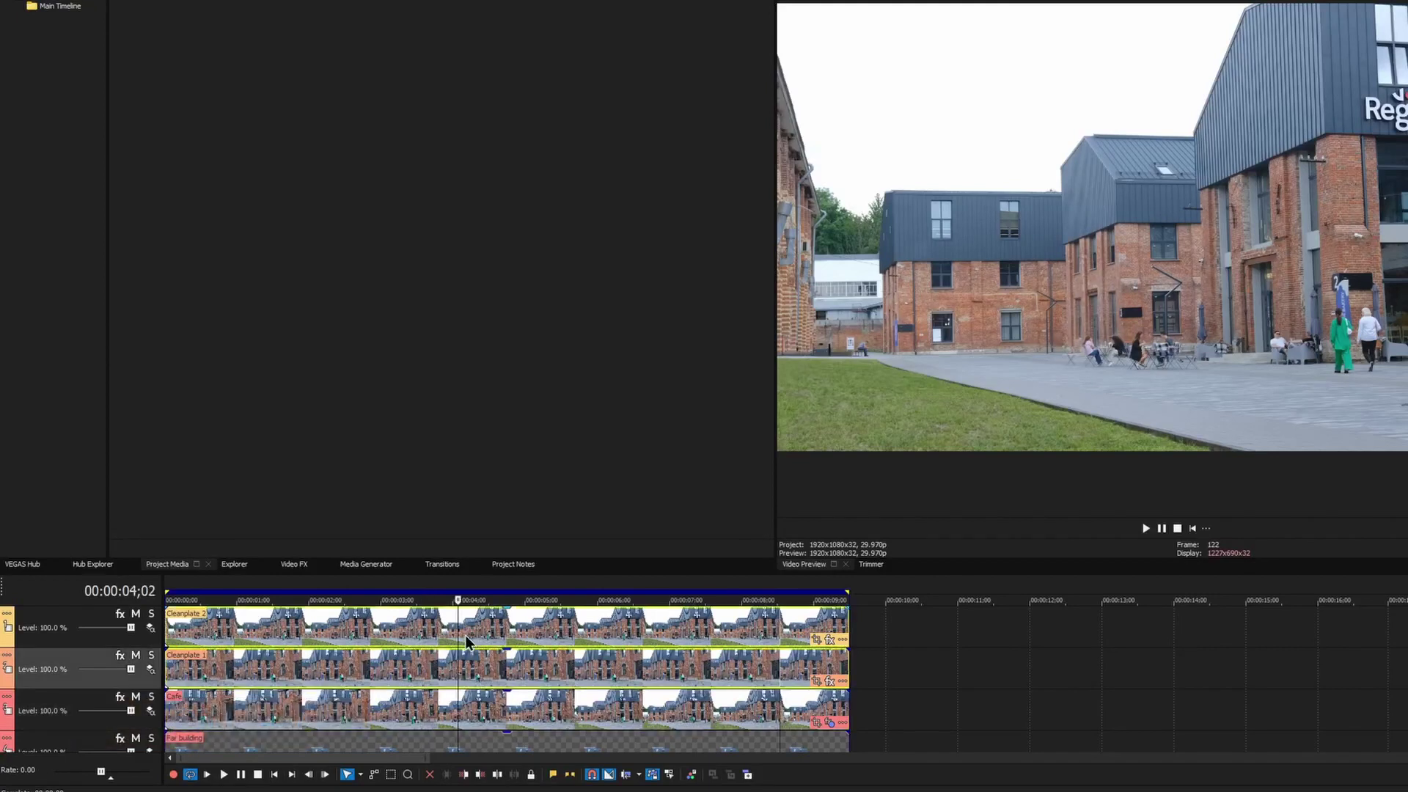
right_click(465, 635)
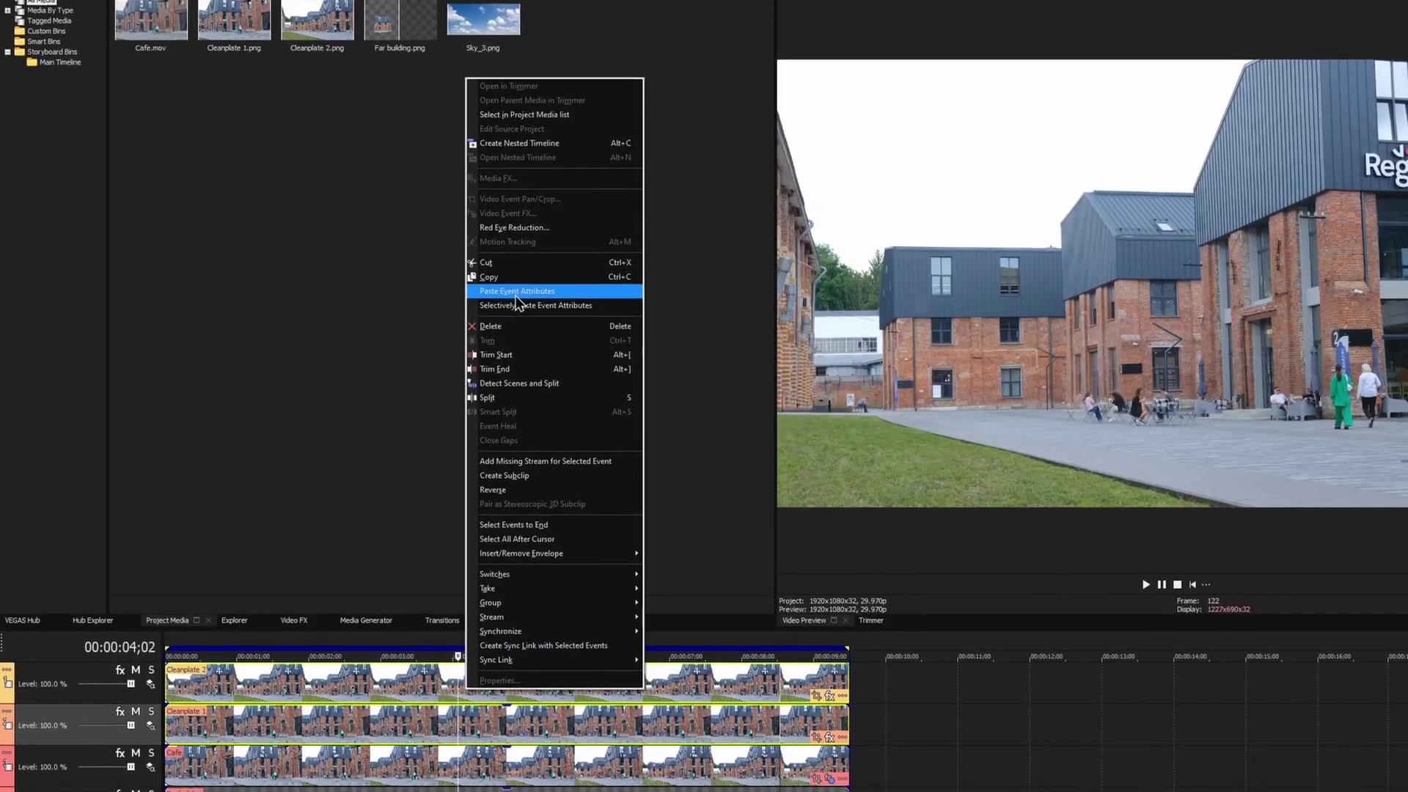
click(516, 302)
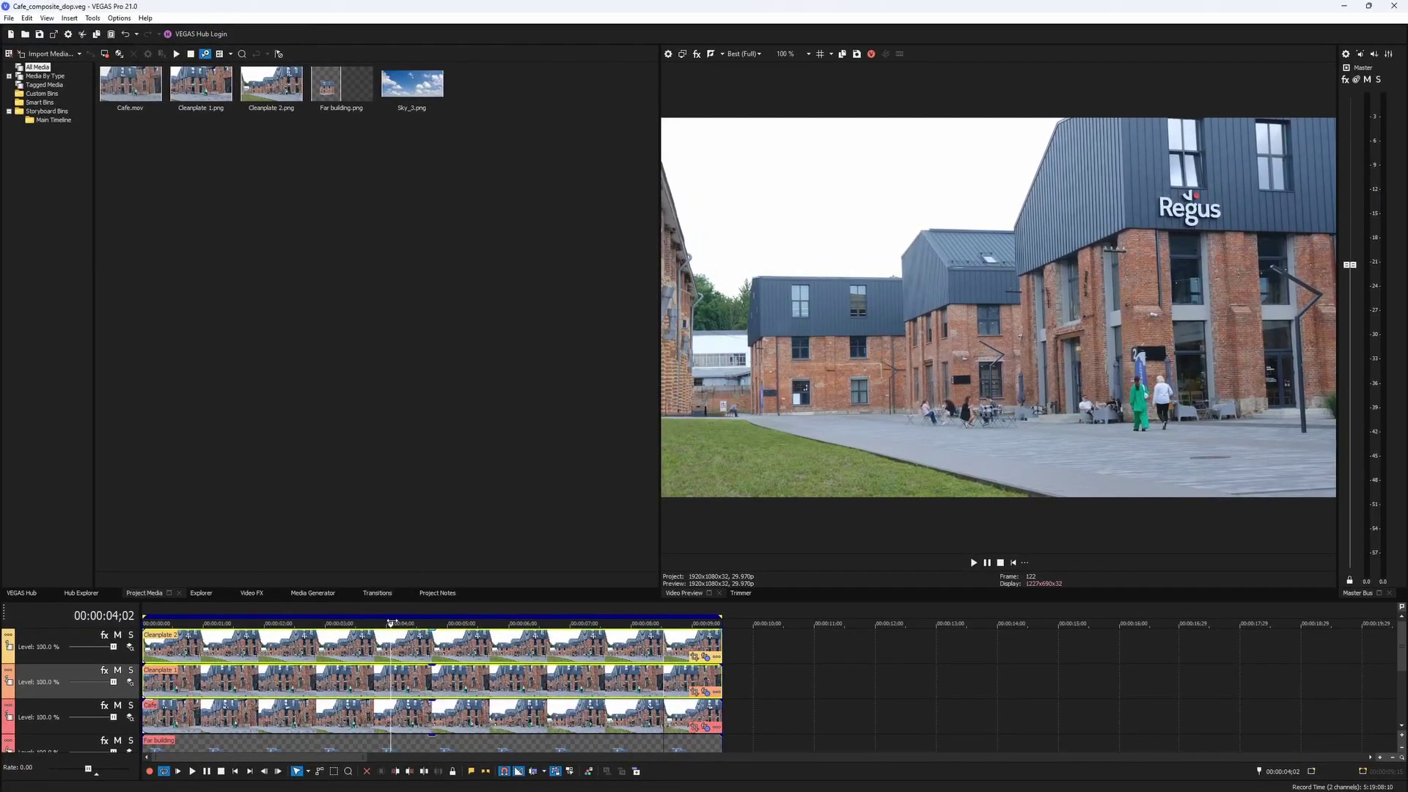
Mute the Cleanplate 2 track and create masks from only the Wall layer in the Cleanplate 1 event's Mocha effect.
drag(390, 622, 361, 623)
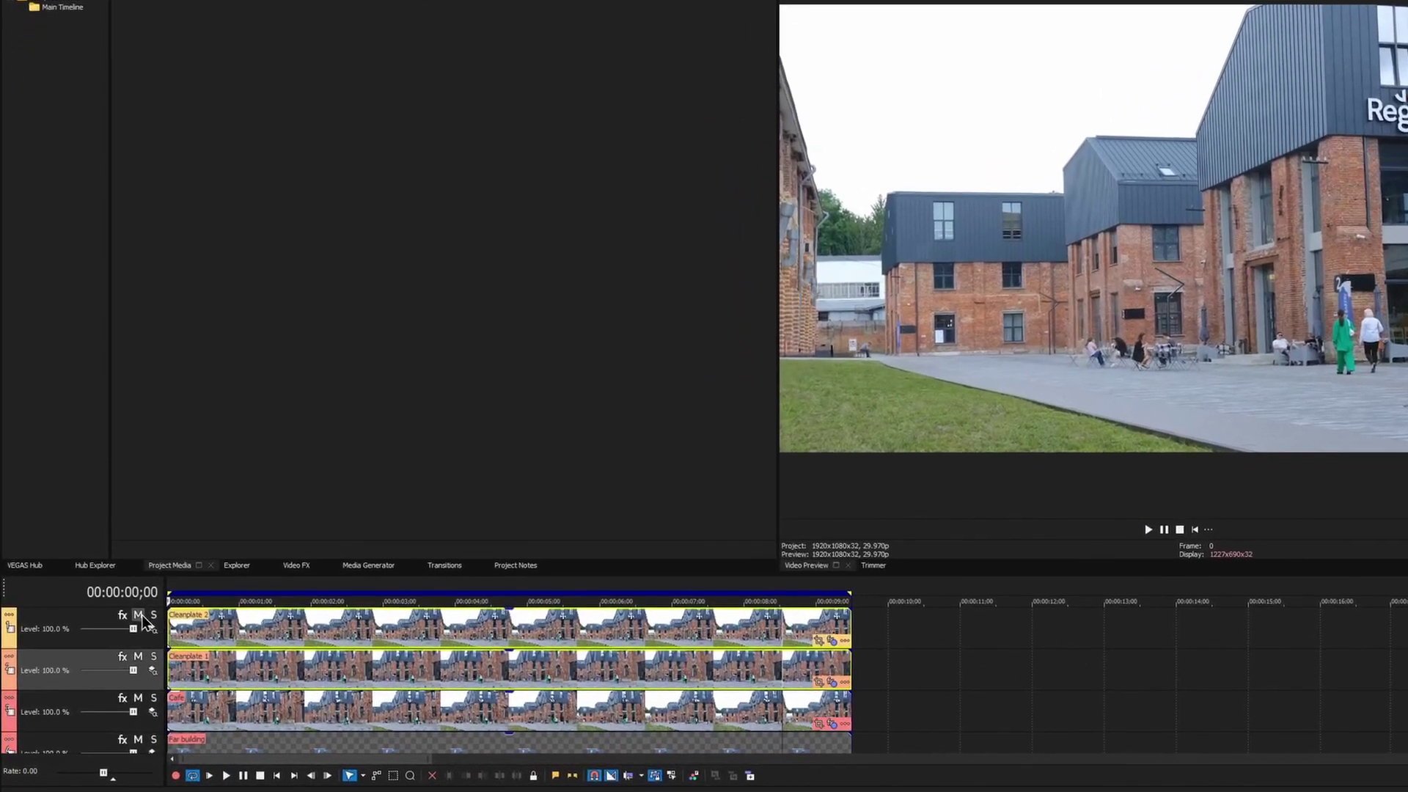
click(118, 635)
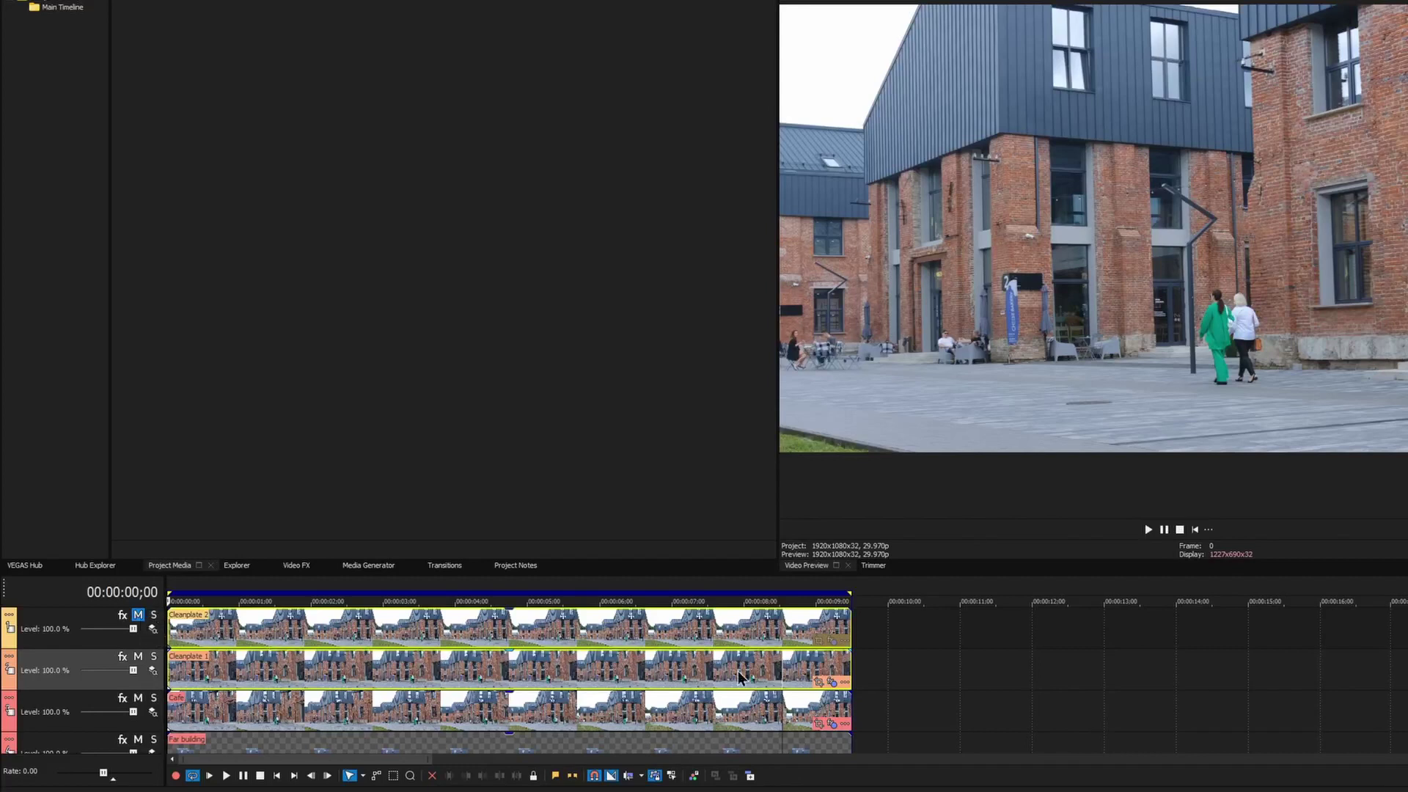
click(832, 682)
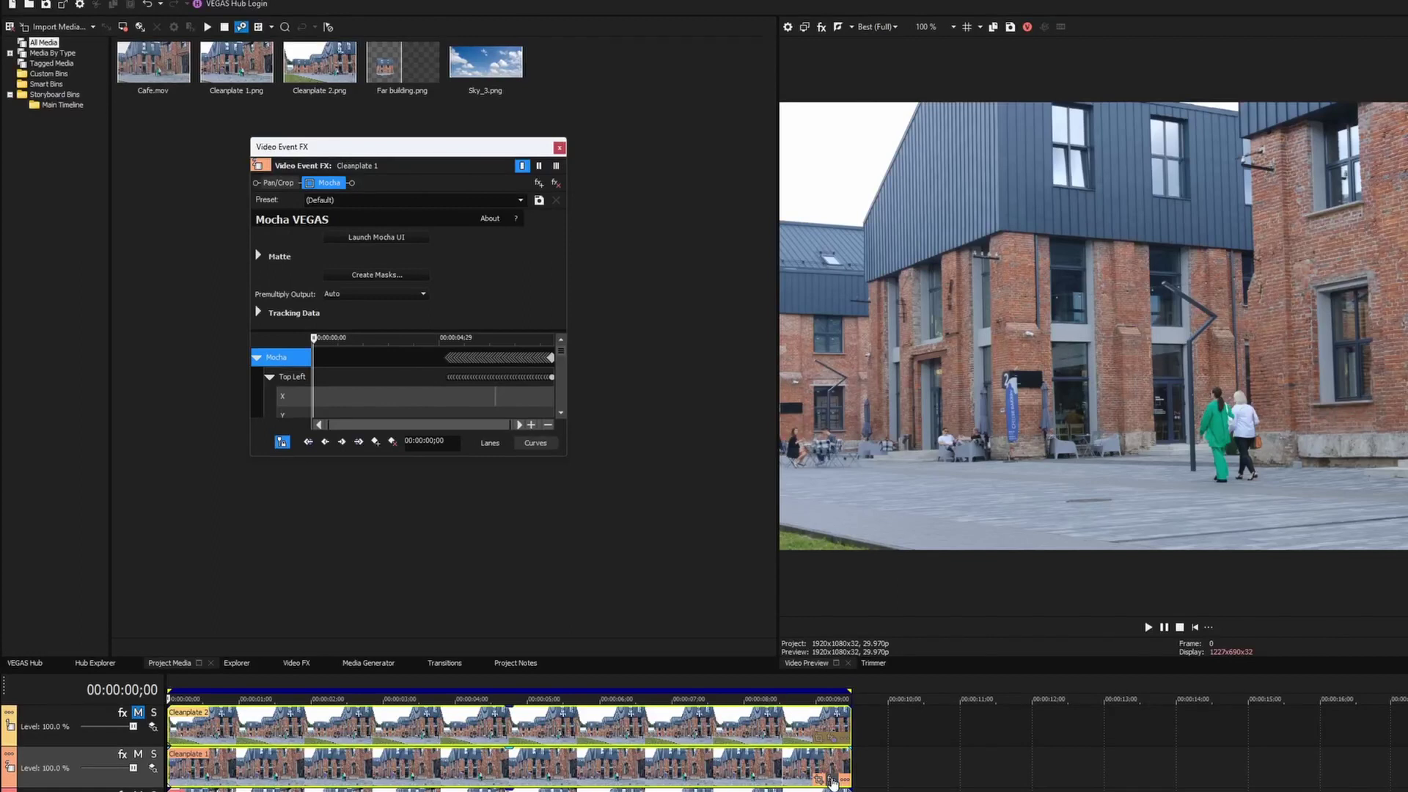
click(259, 255)
click(355, 311)
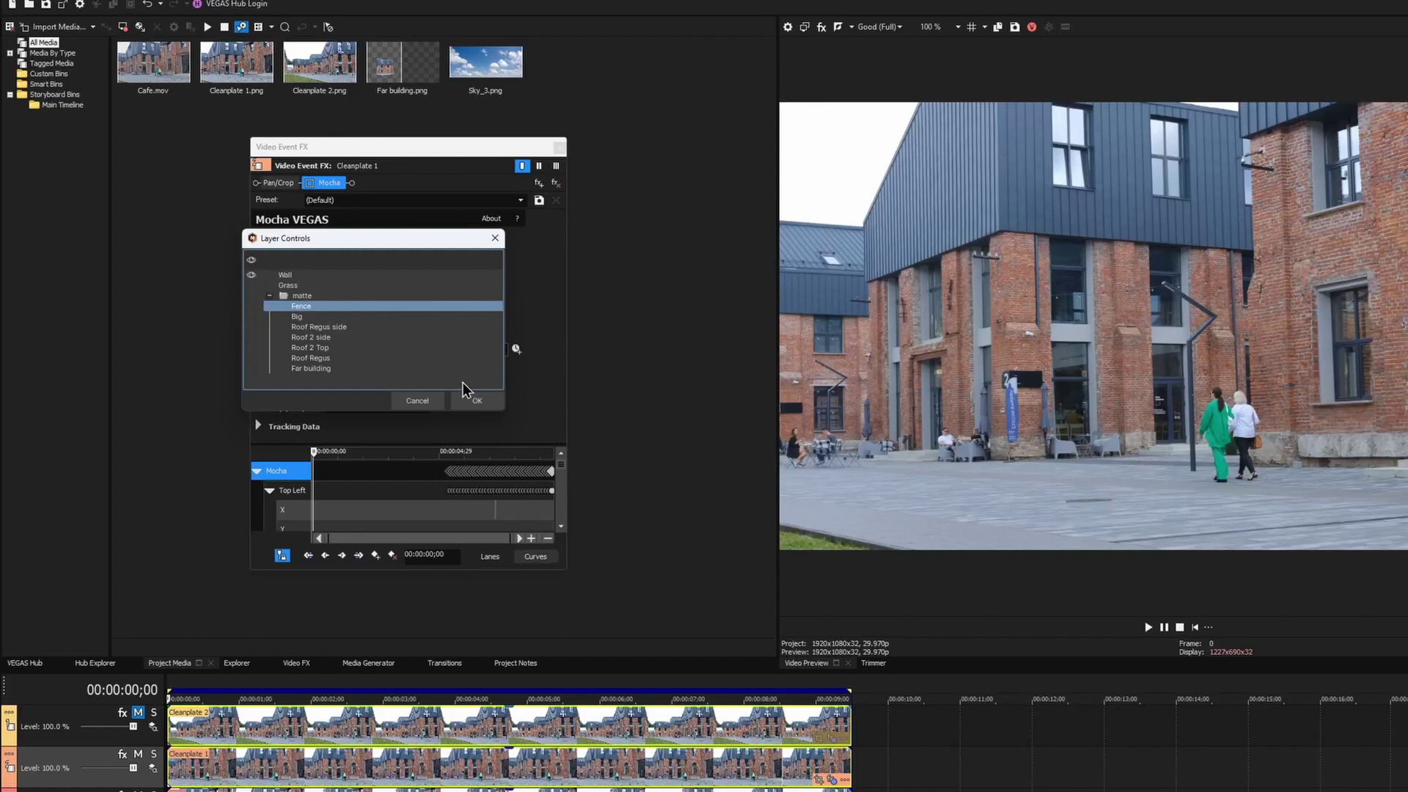
click(475, 401)
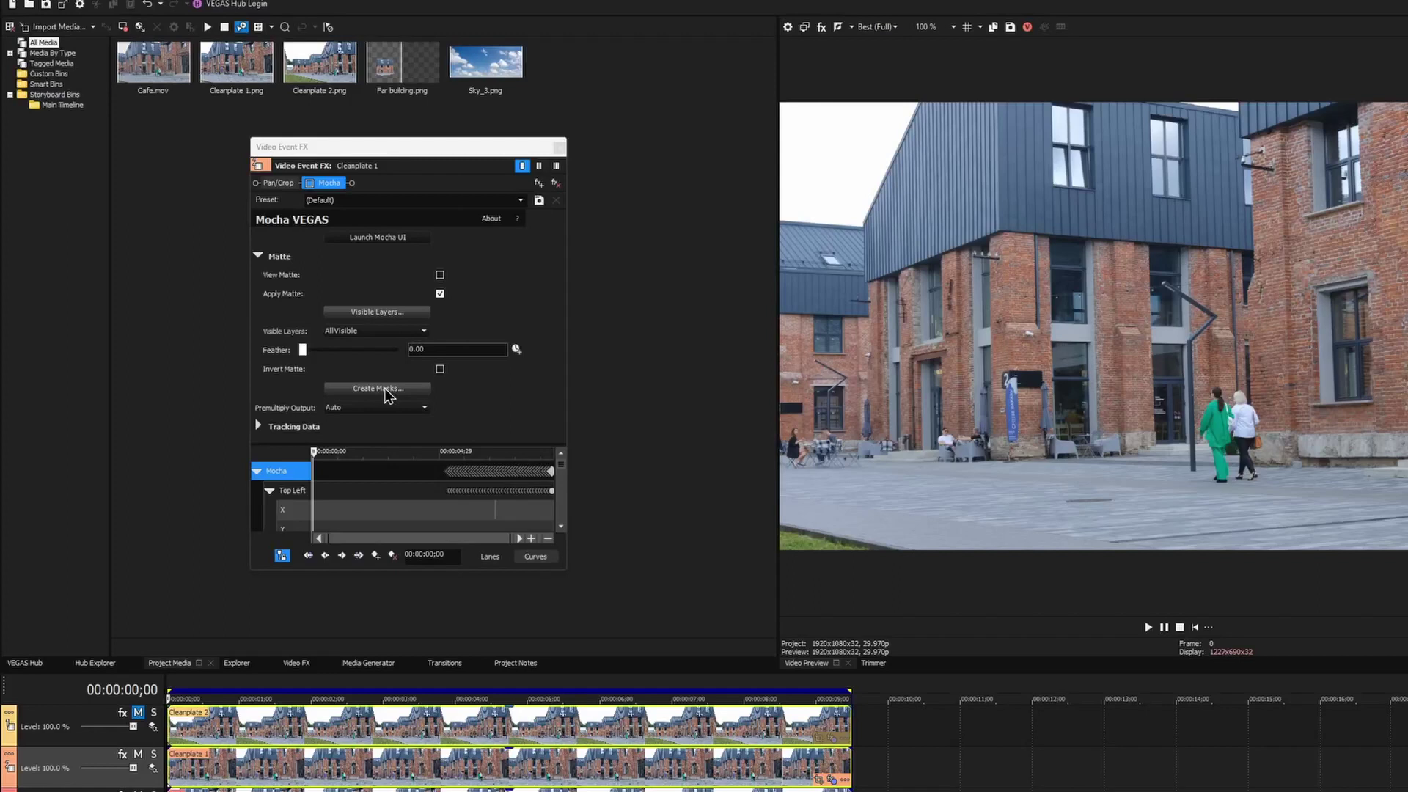
click(386, 390)
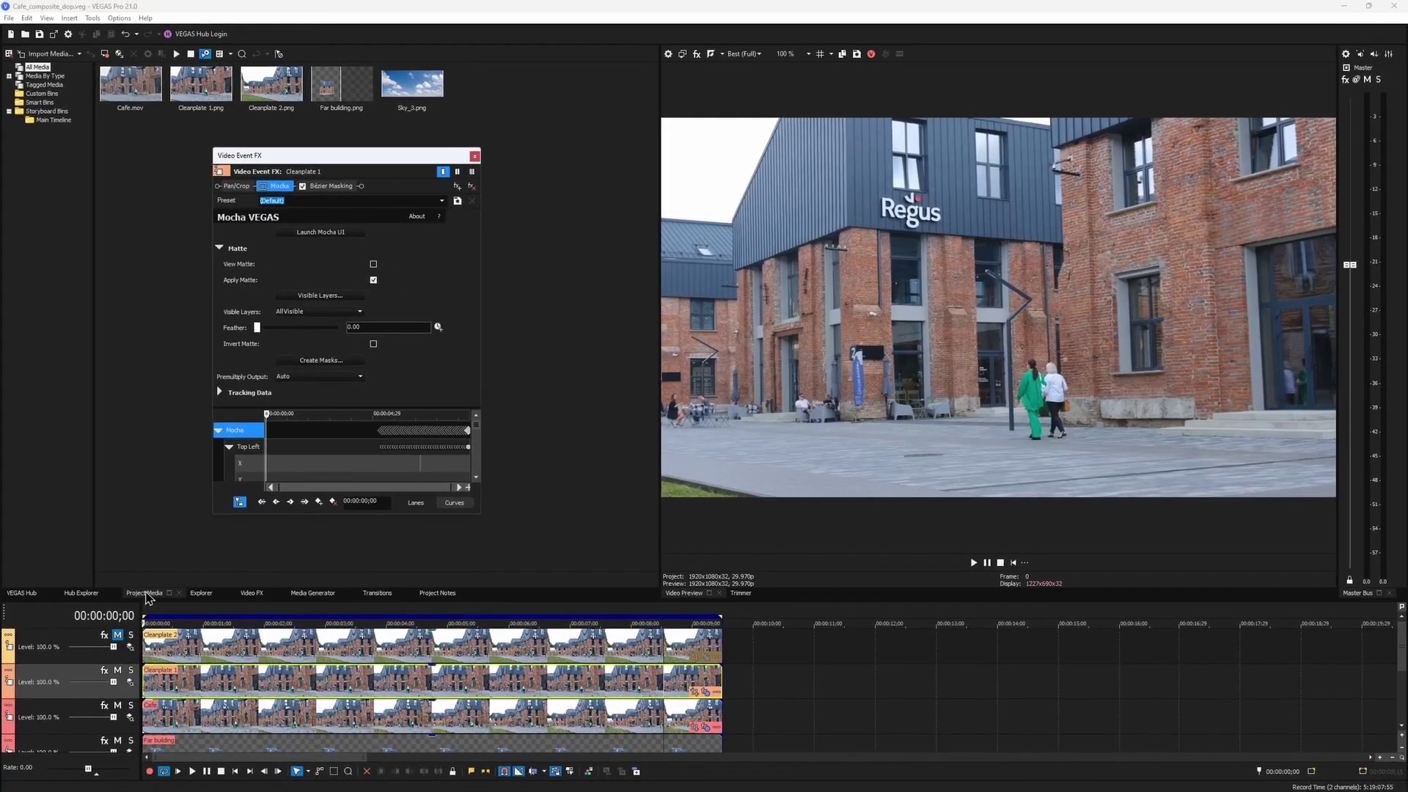
Solo the Cleanplate 1 track and soften the edges of Mask 1 with a slight feather in its Bézier Masking effect.
click(130, 671)
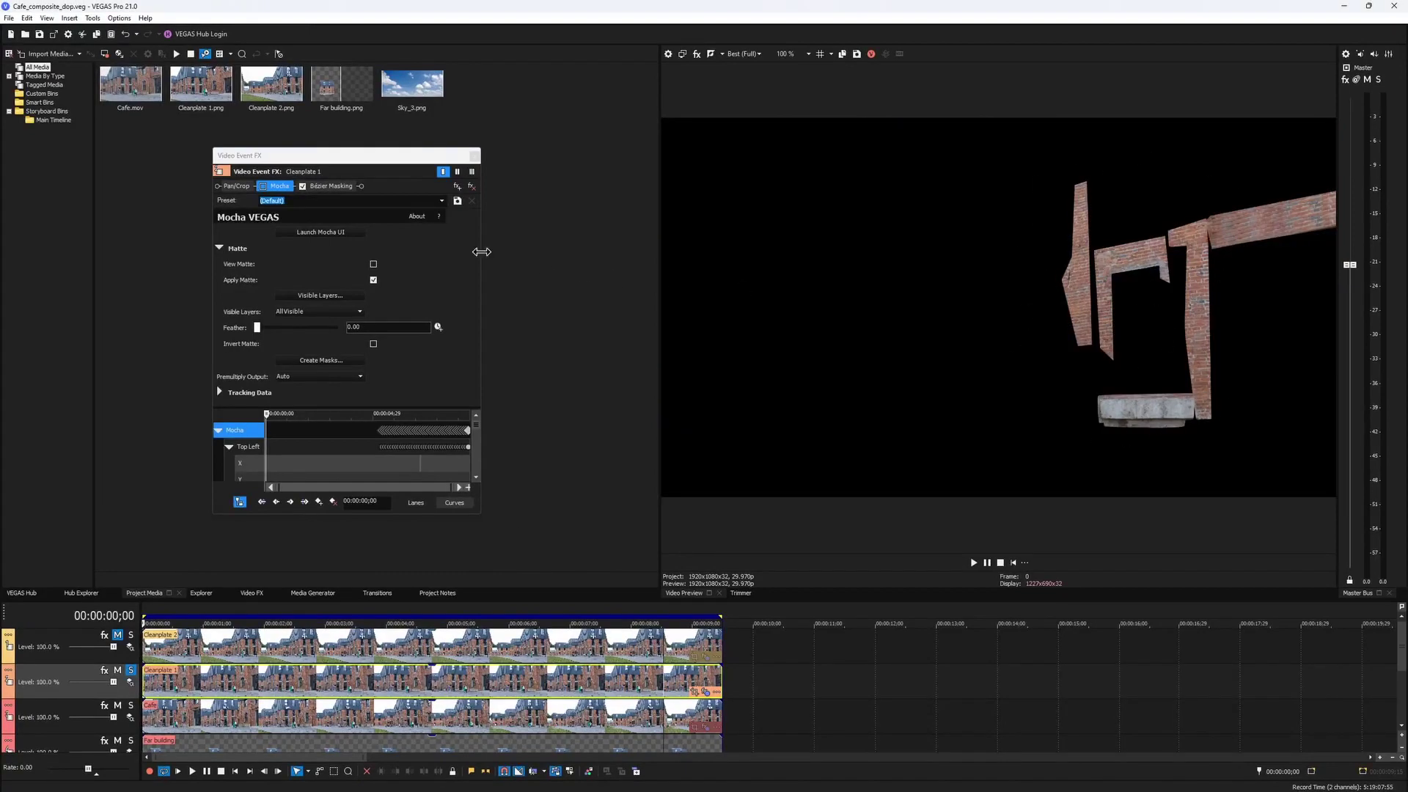
click(308, 175)
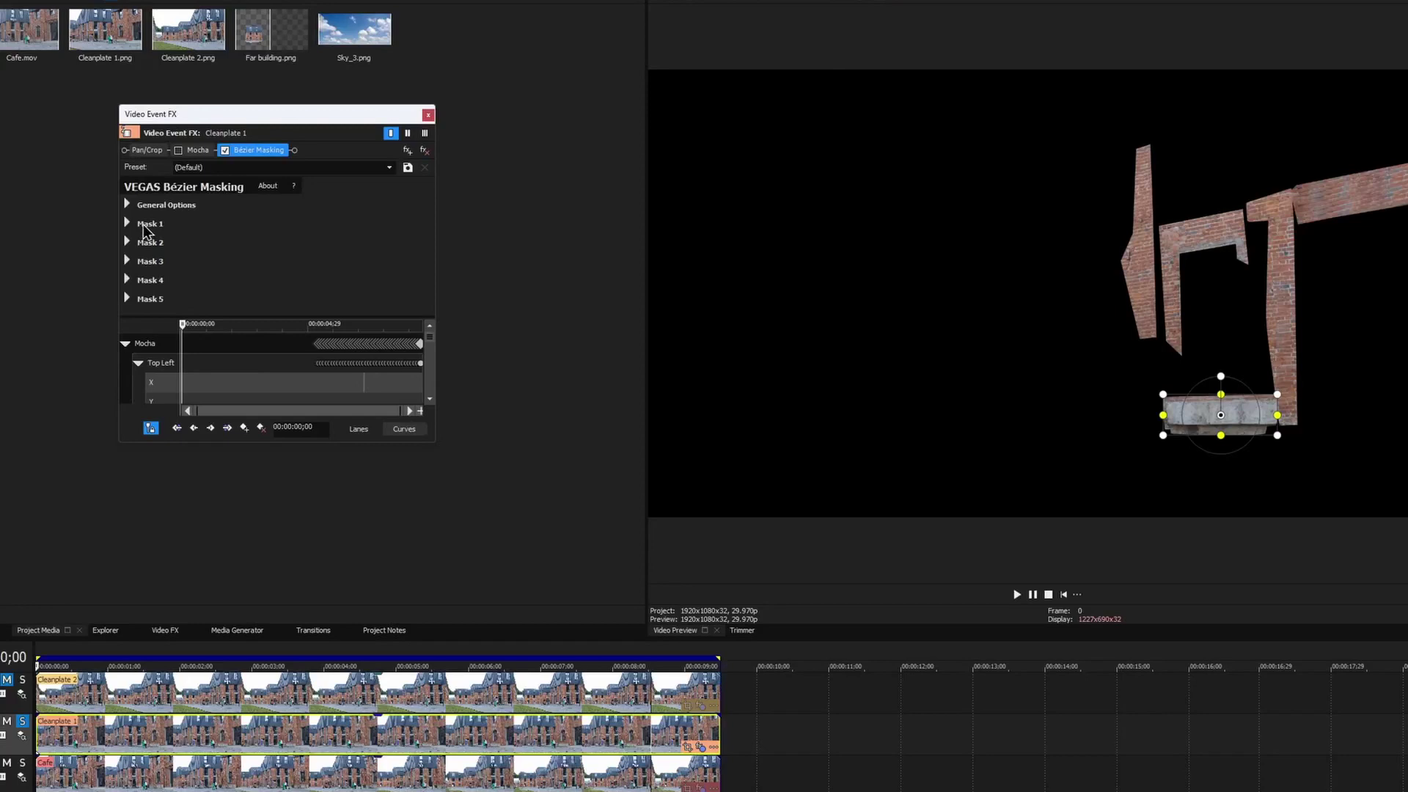
click(193, 241)
drag(177, 401, 181, 398)
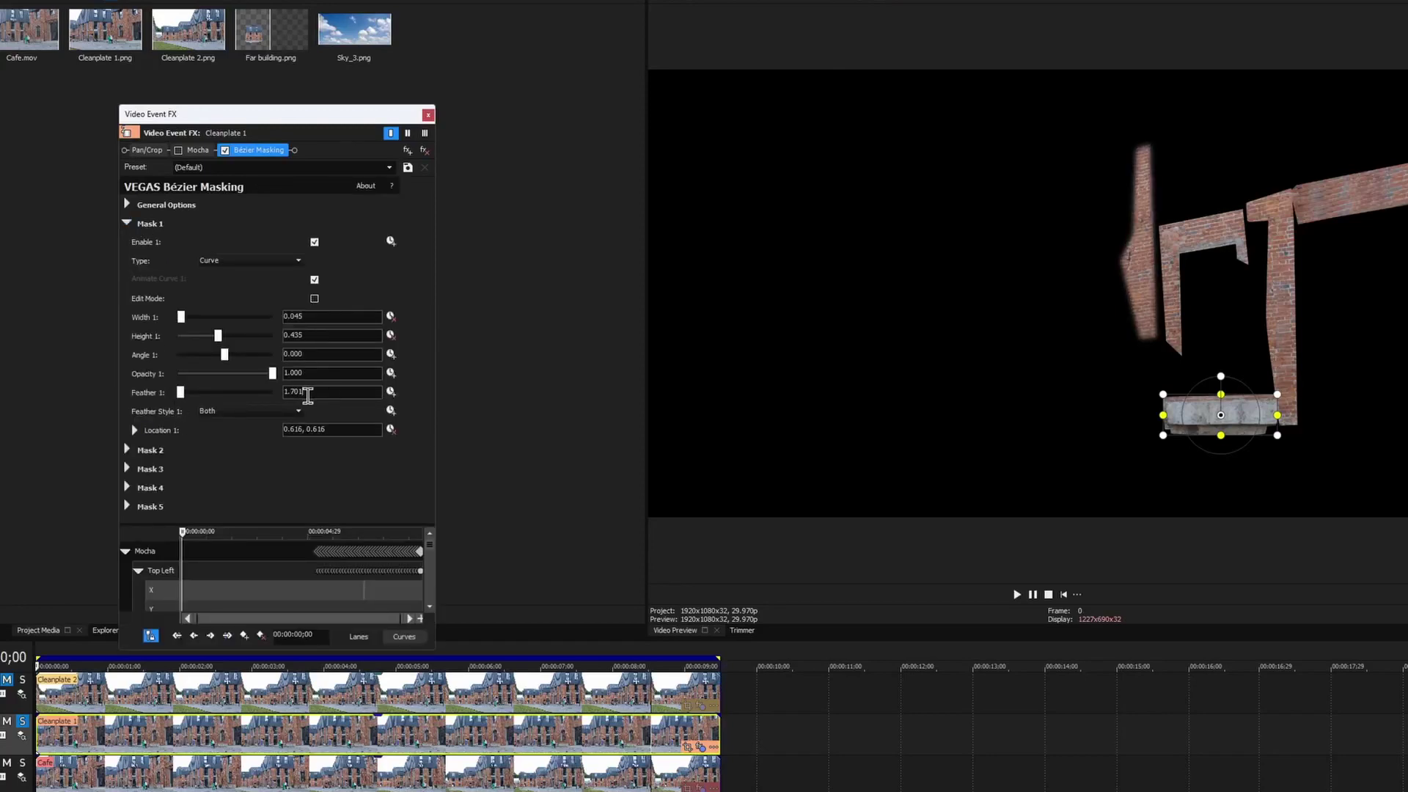
key(BackSpace)
key(BackSpace)
key(BackSpace)
key(BackSpace)
click(323, 378)
click(126, 223)
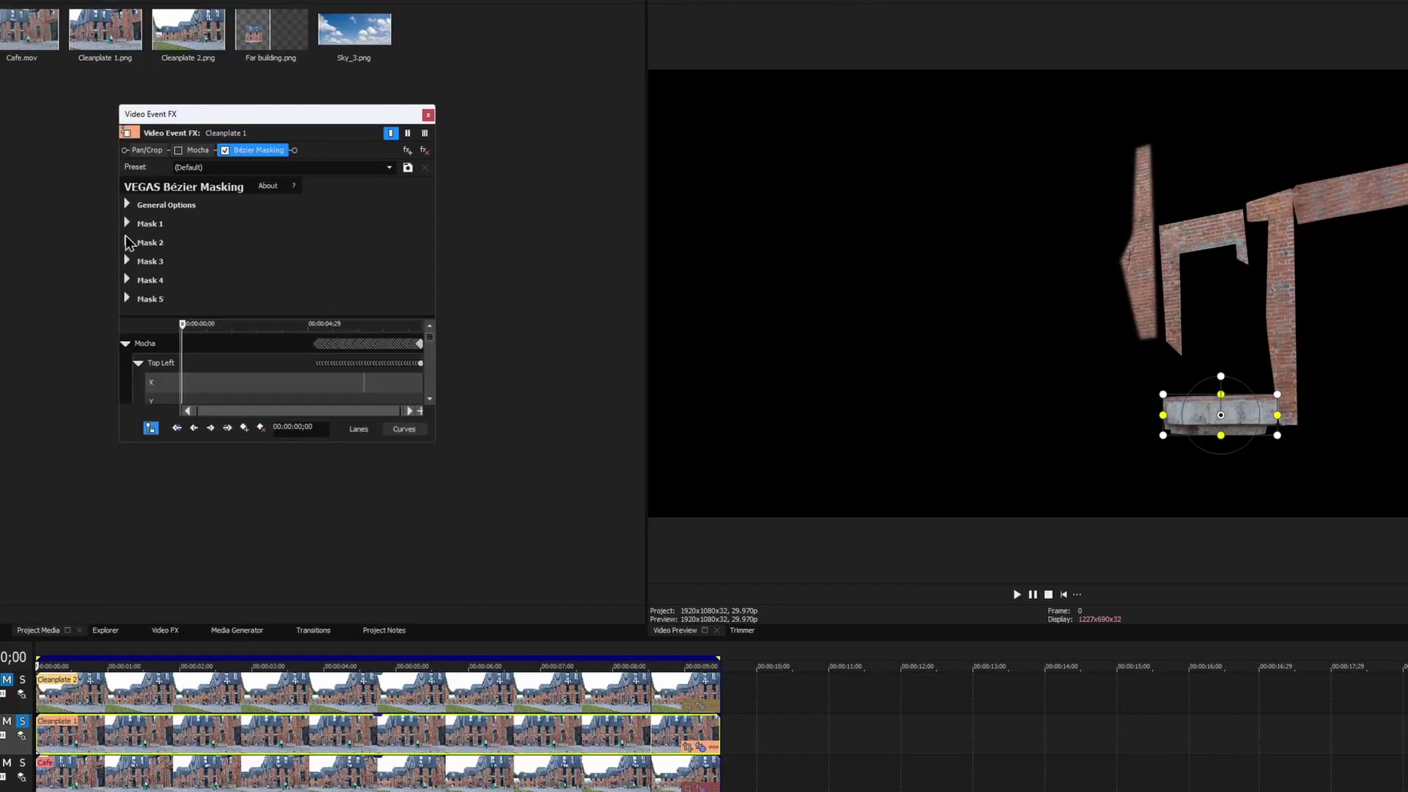
Set the feather of Bézier Masks 2, 3, 4 and 5 to 1.300 and unsolo the Cleanplate 1 track.
click(126, 242)
drag(319, 410, 274, 448)
text(1.300)
click(126, 242)
click(127, 260)
text(1.300)
click(126, 261)
click(126, 279)
key(ctrl+v)
click(126, 279)
click(126, 298)
key(ctrl+v)
click(126, 299)
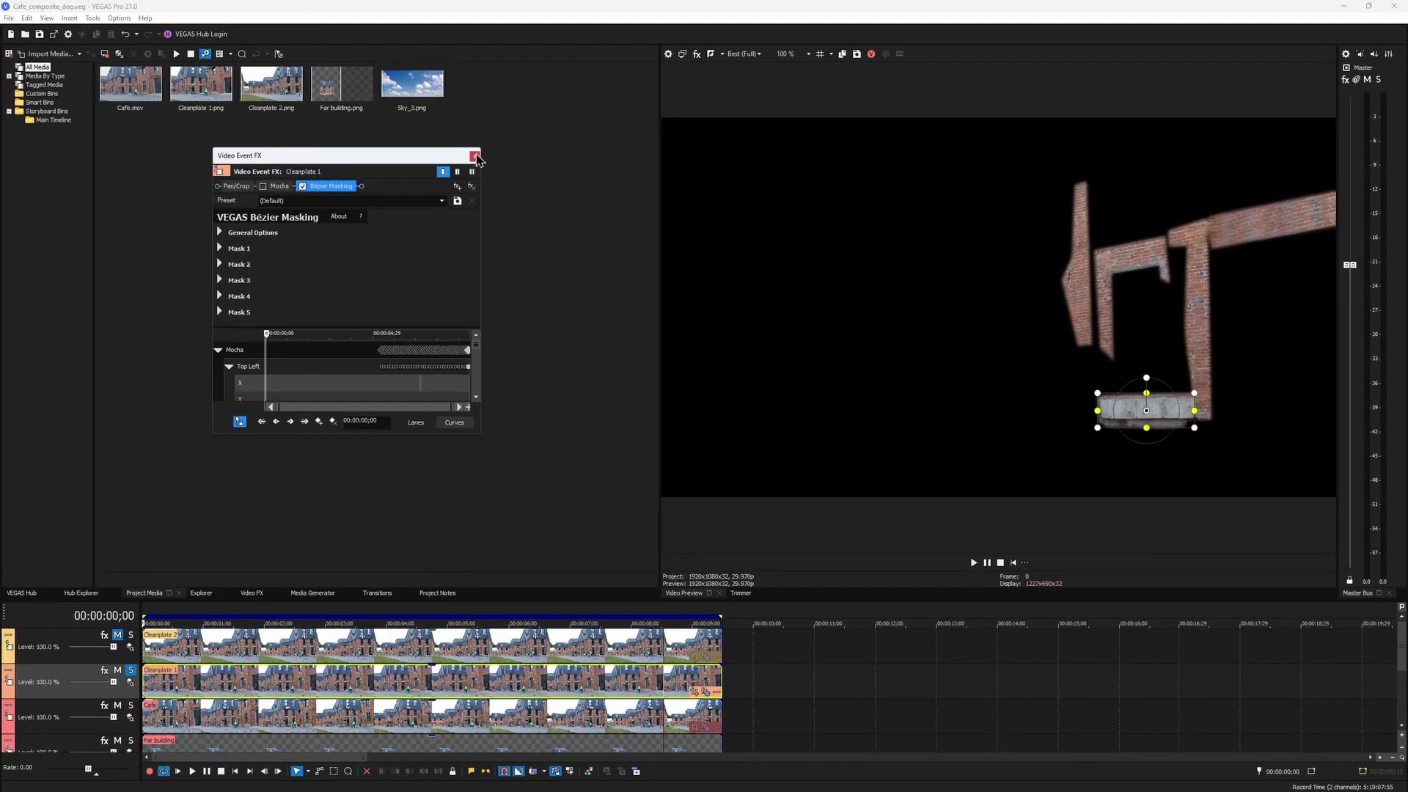
click(473, 155)
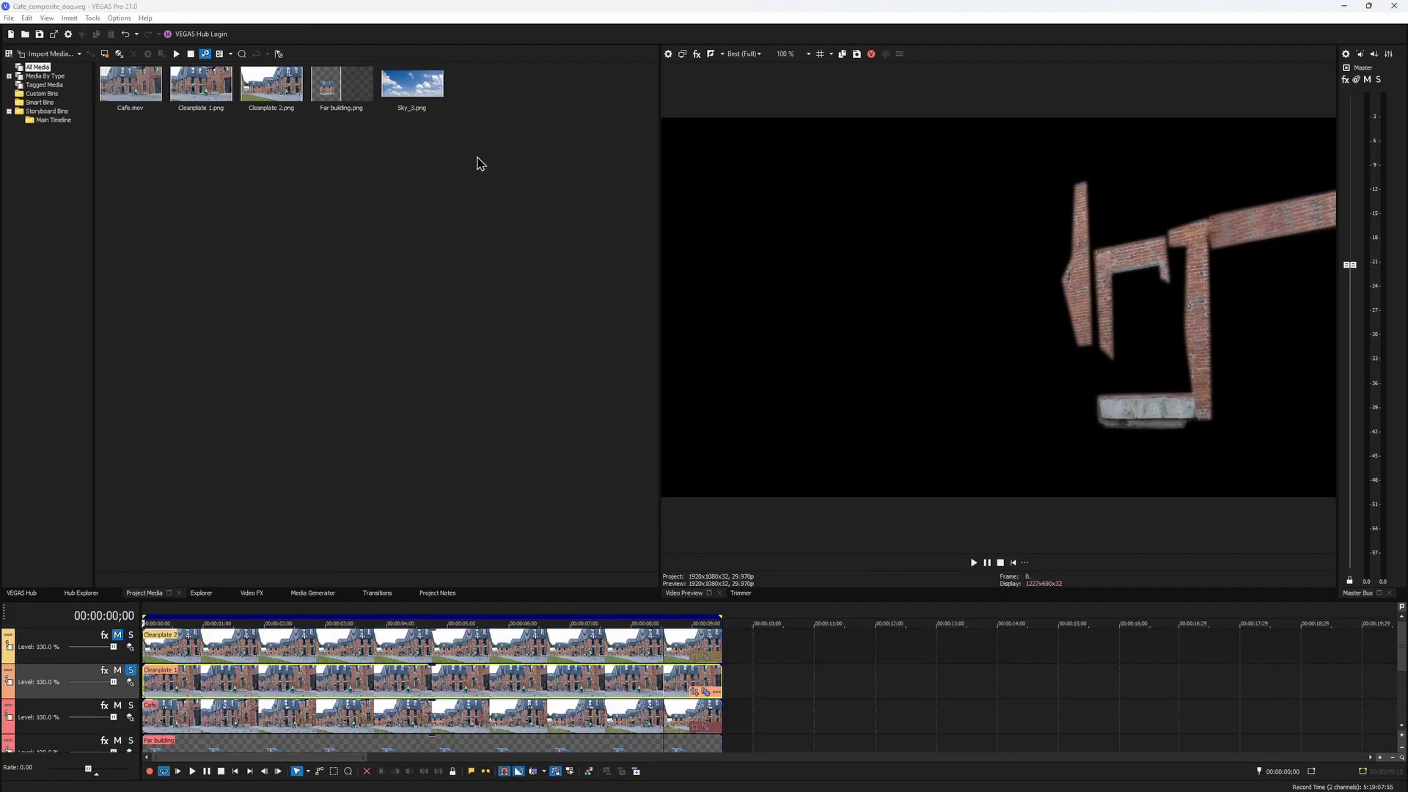
click(131, 671)
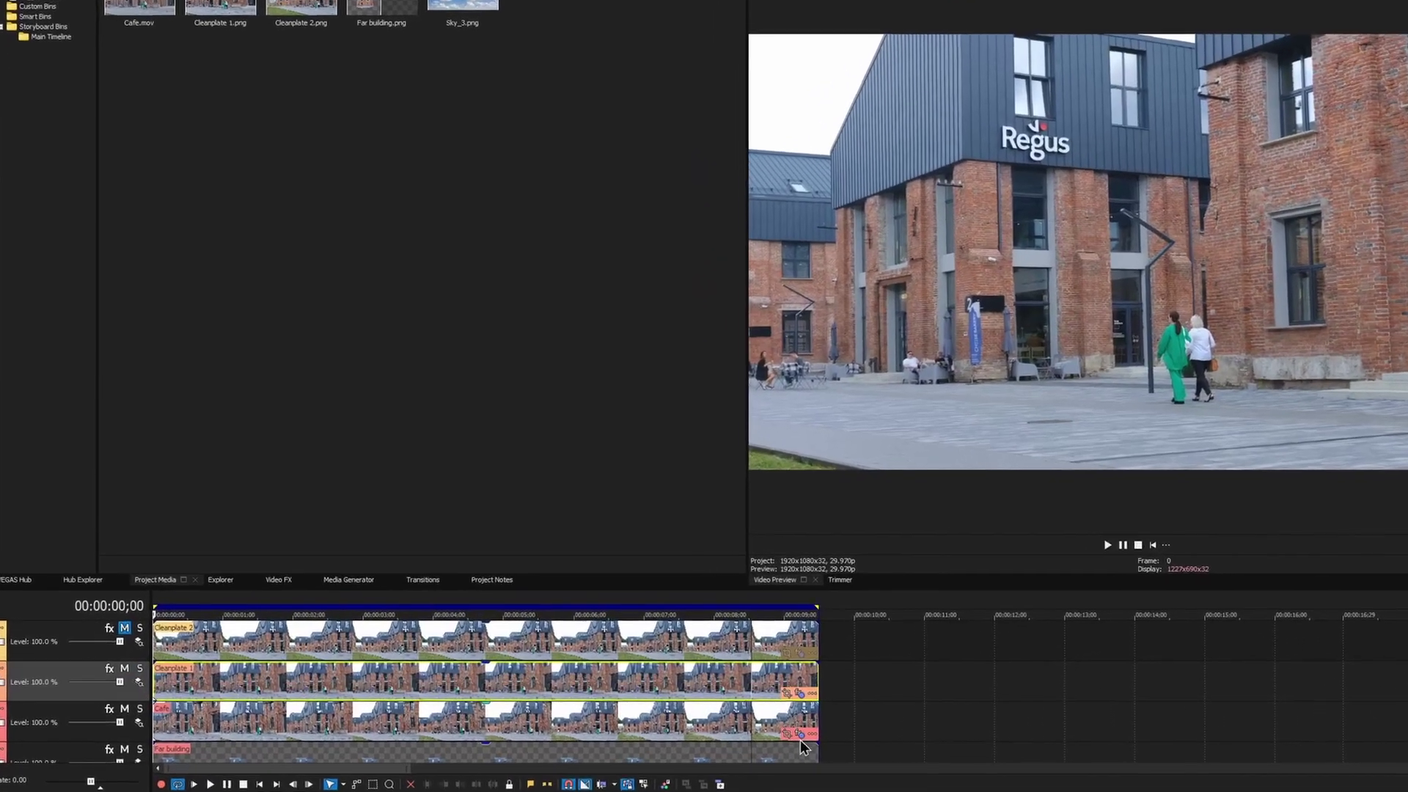
Create new tracking data for the wall in the Cafe event's Mocha effect.
click(799, 733)
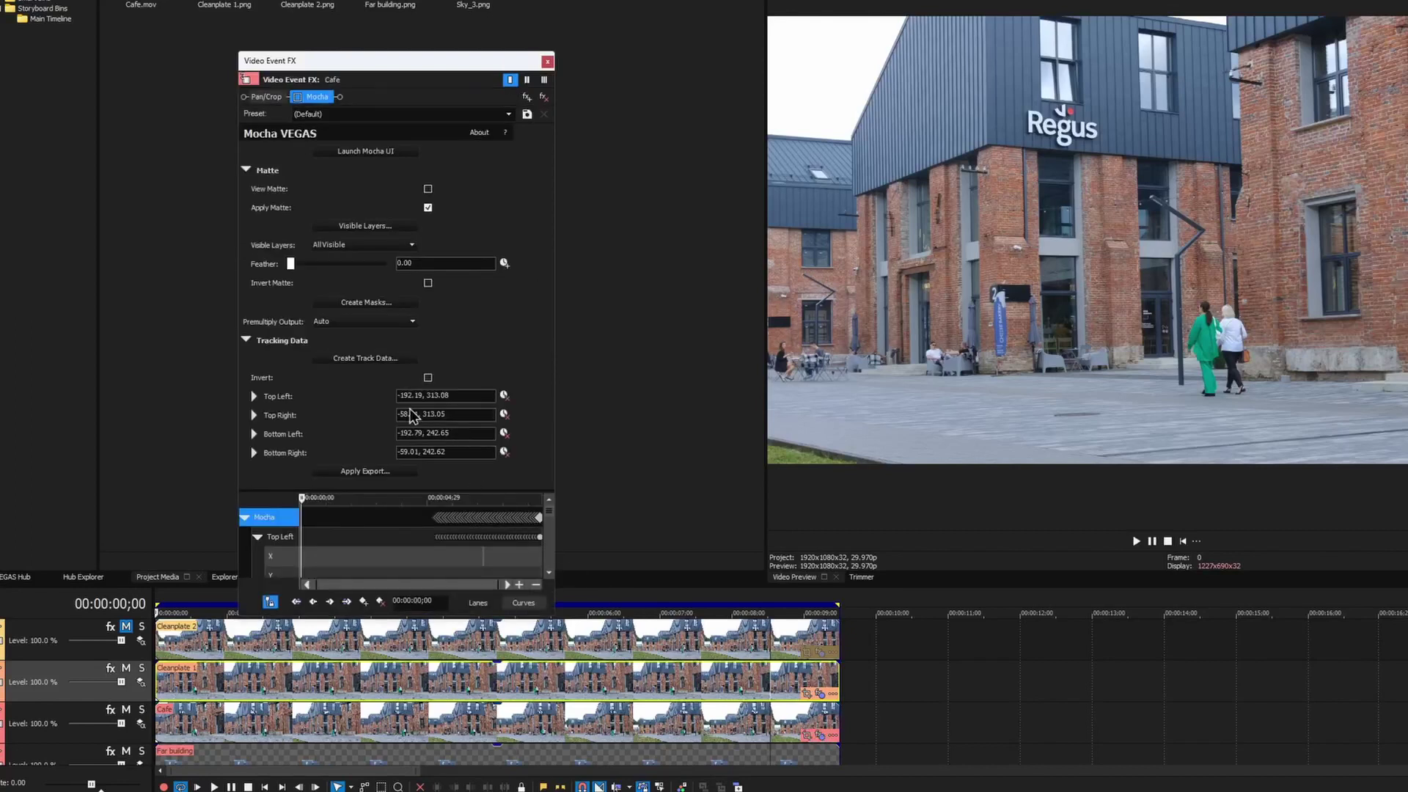
click(377, 360)
click(303, 327)
click(480, 453)
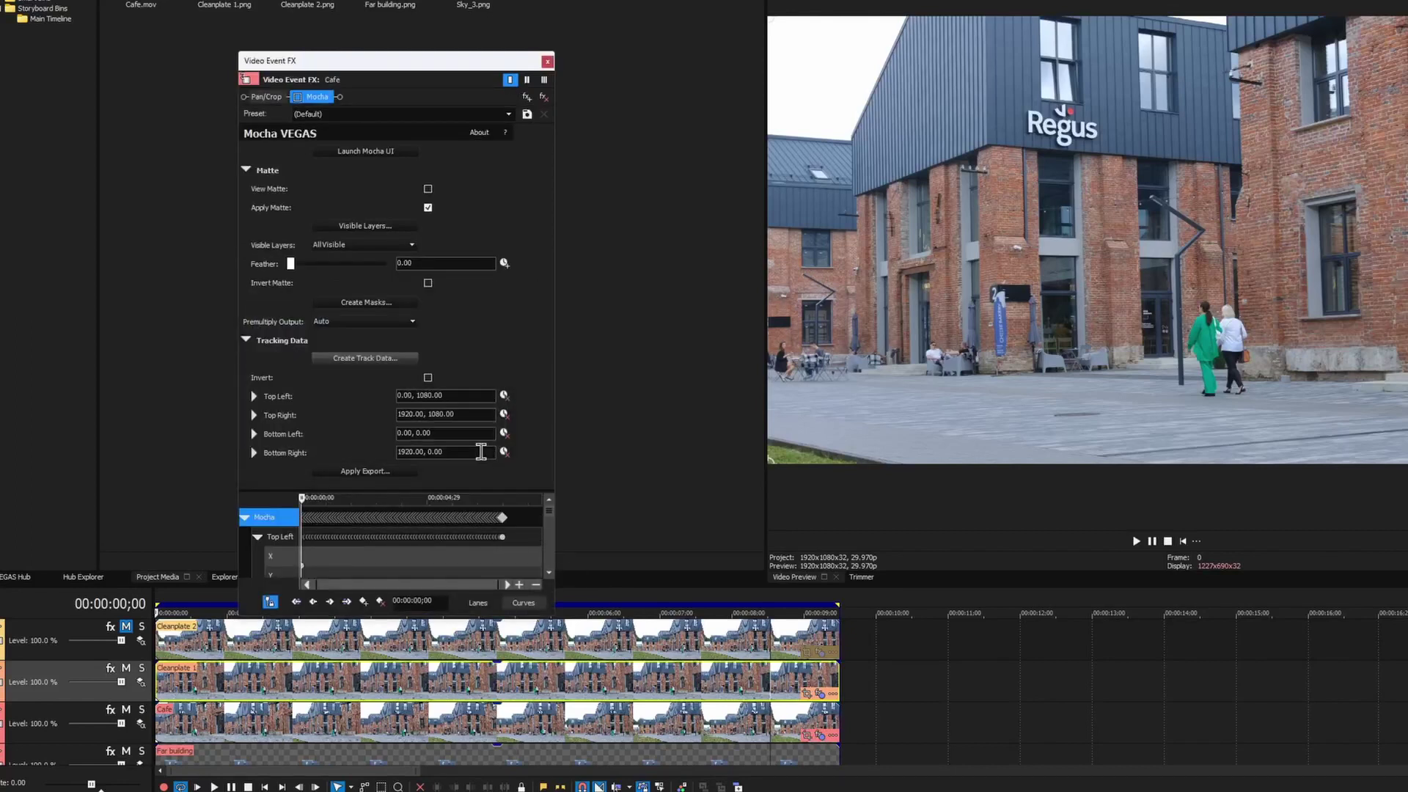
Export the Cafe event's Mocha tracking data to Cleanplate 1 as a Picture-in-Picture effect and close the tracking and effect windows.
click(357, 475)
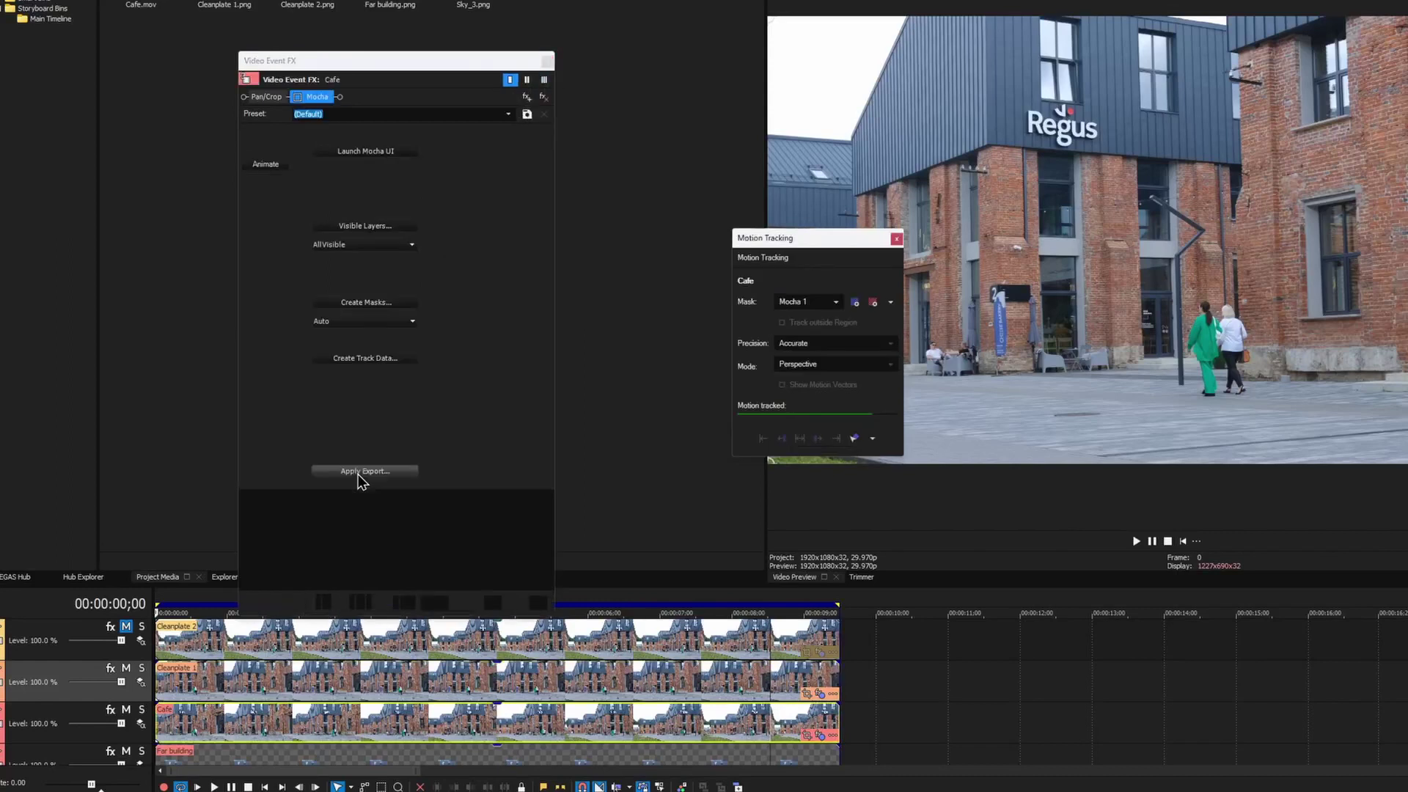
drag(753, 244, 584, 250)
click(704, 444)
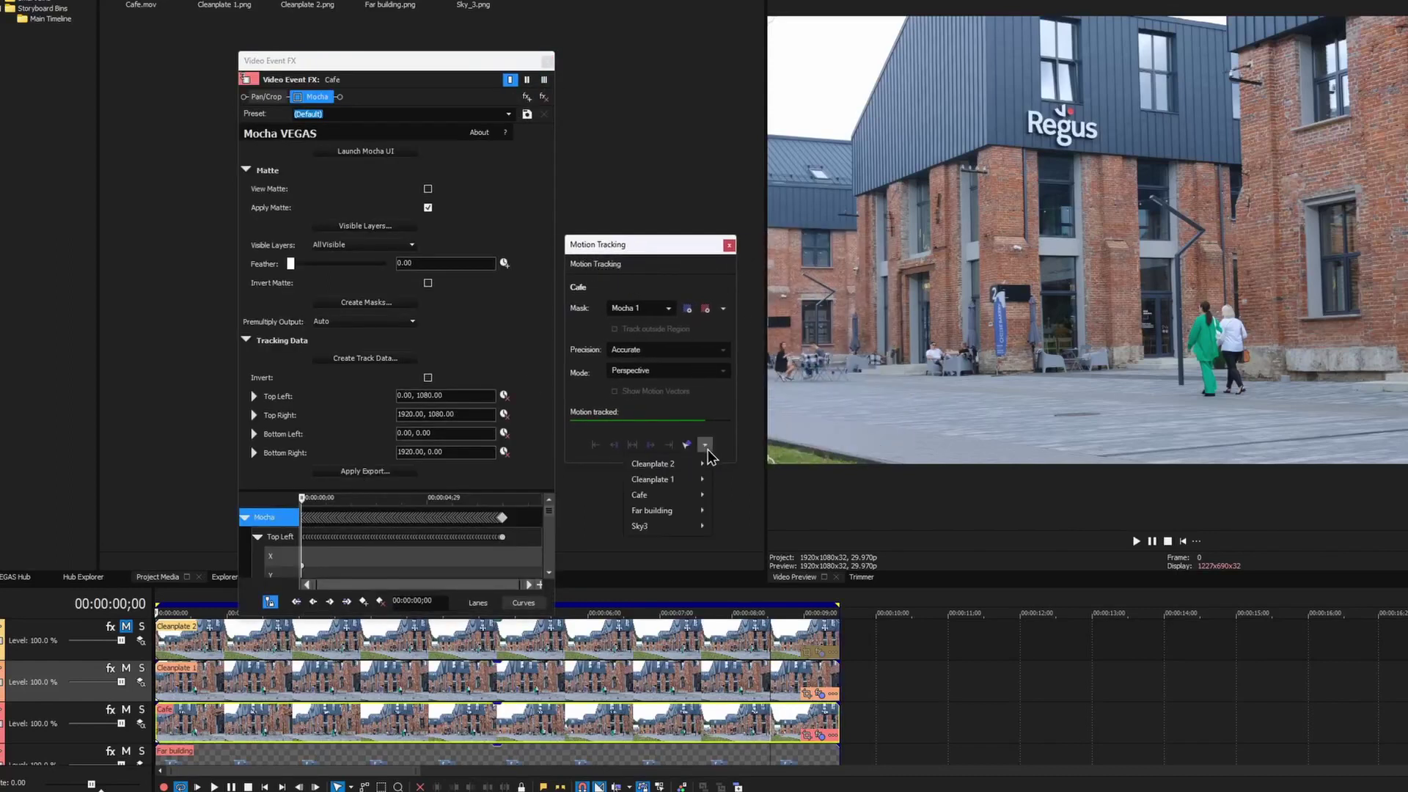
mouse_move(688, 479)
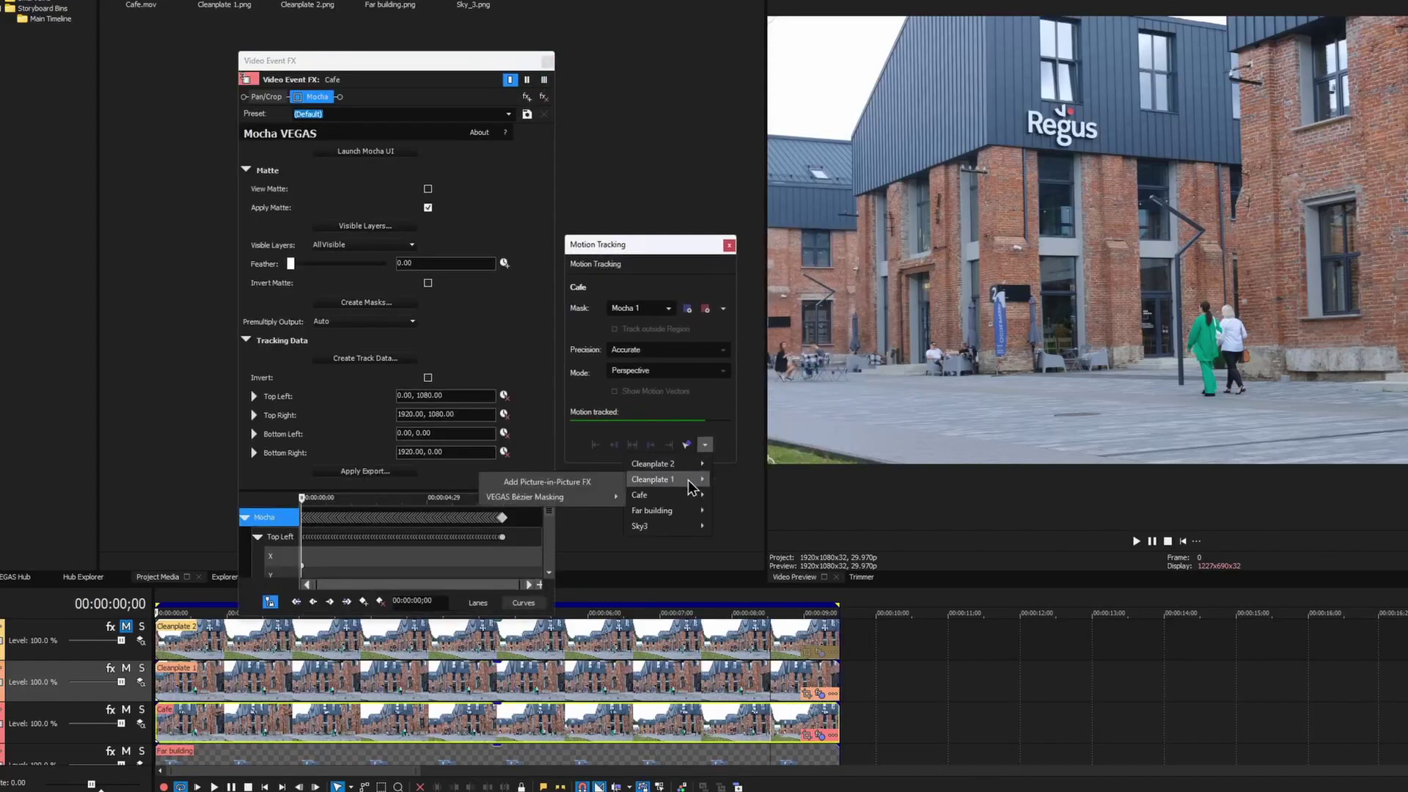
click(565, 487)
click(728, 245)
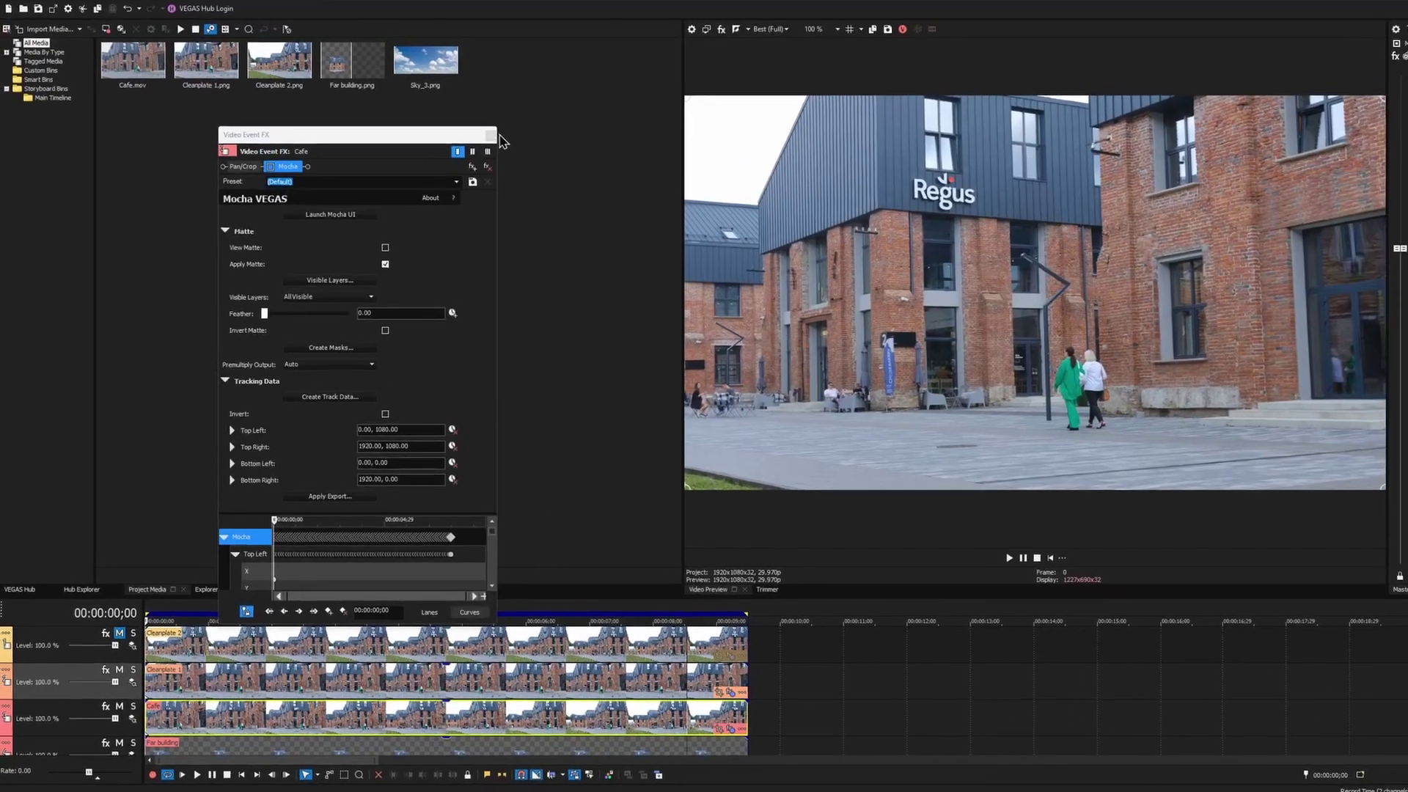
click(548, 62)
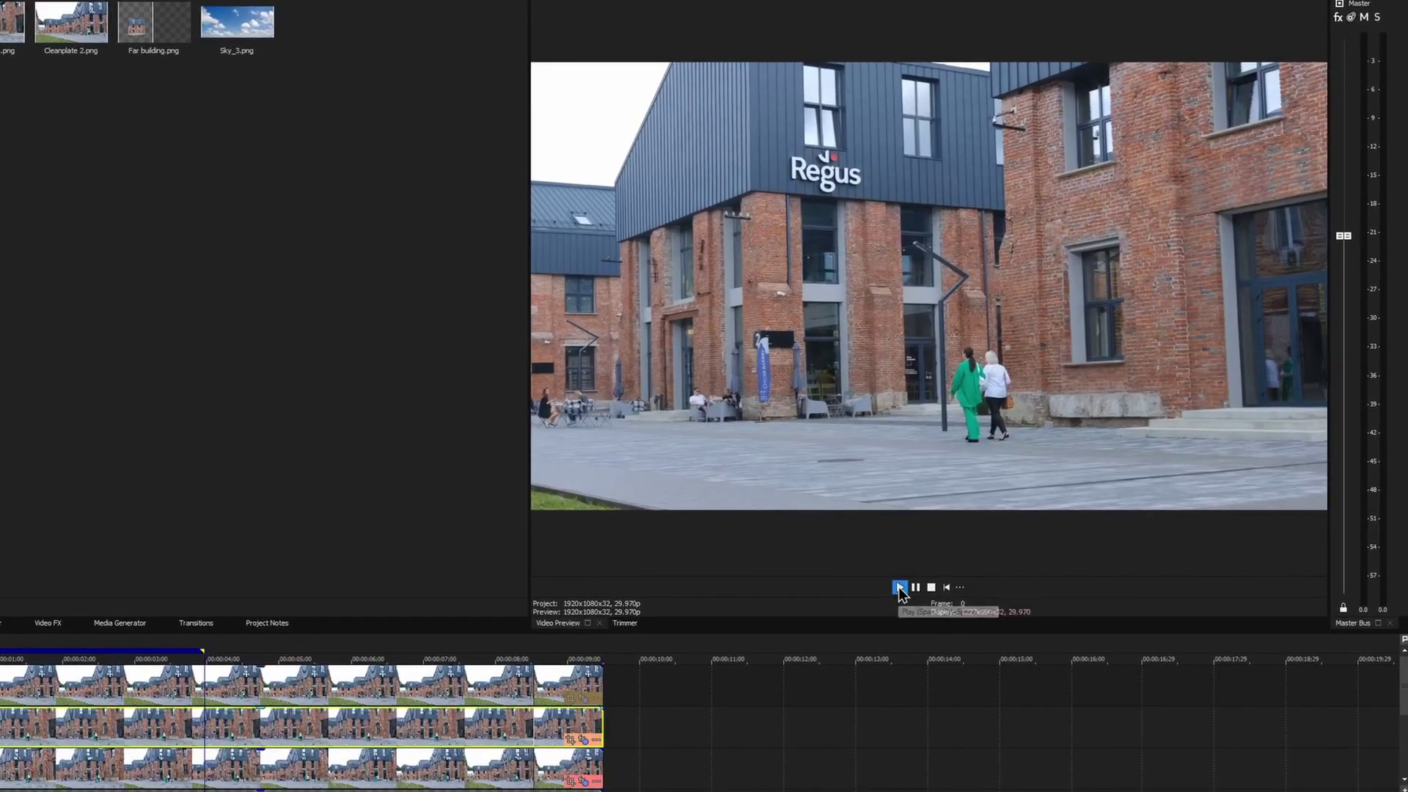
Move Picture In Picture ahead of Bézier Masking in Cleanplate 1's effect chain and play back the composite from the start.
click(899, 586)
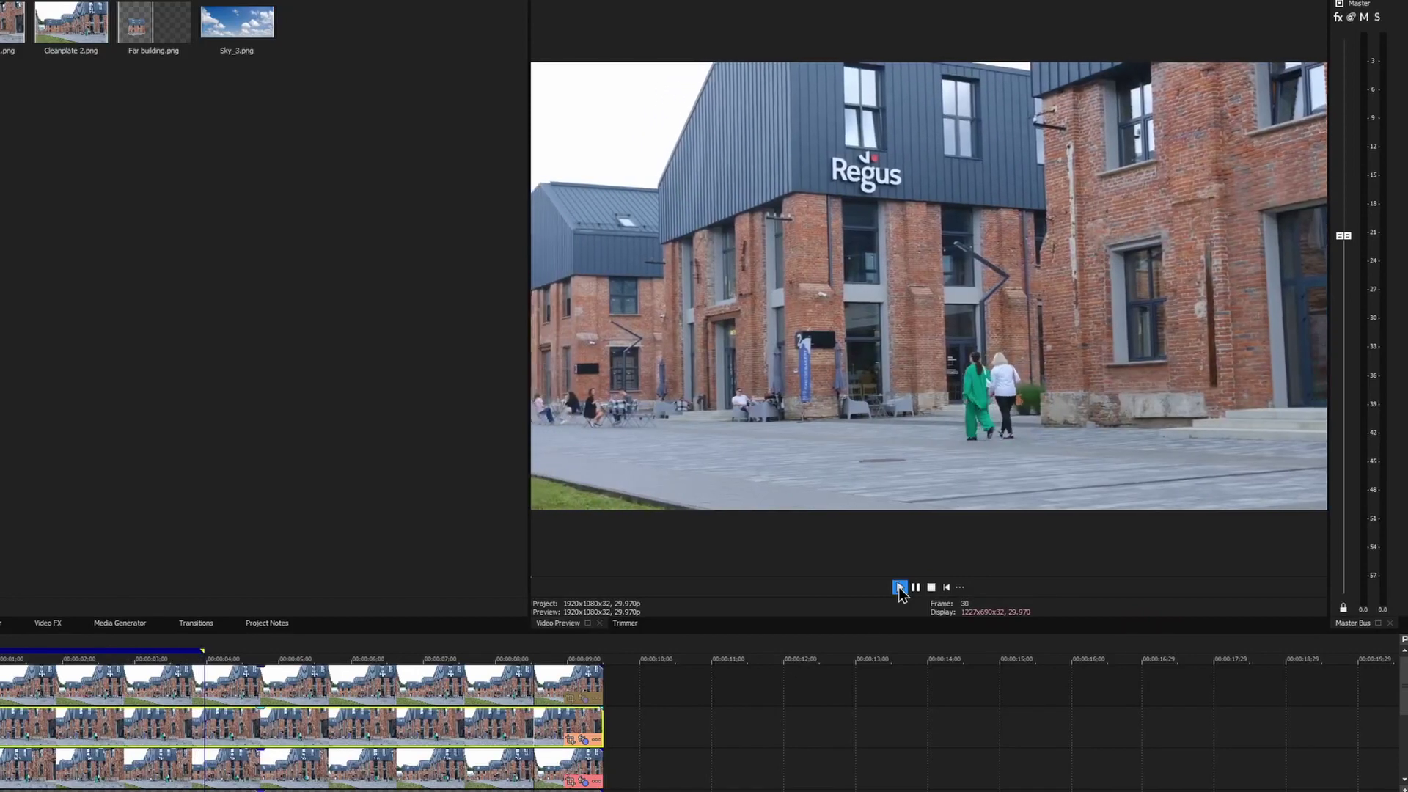
click(931, 587)
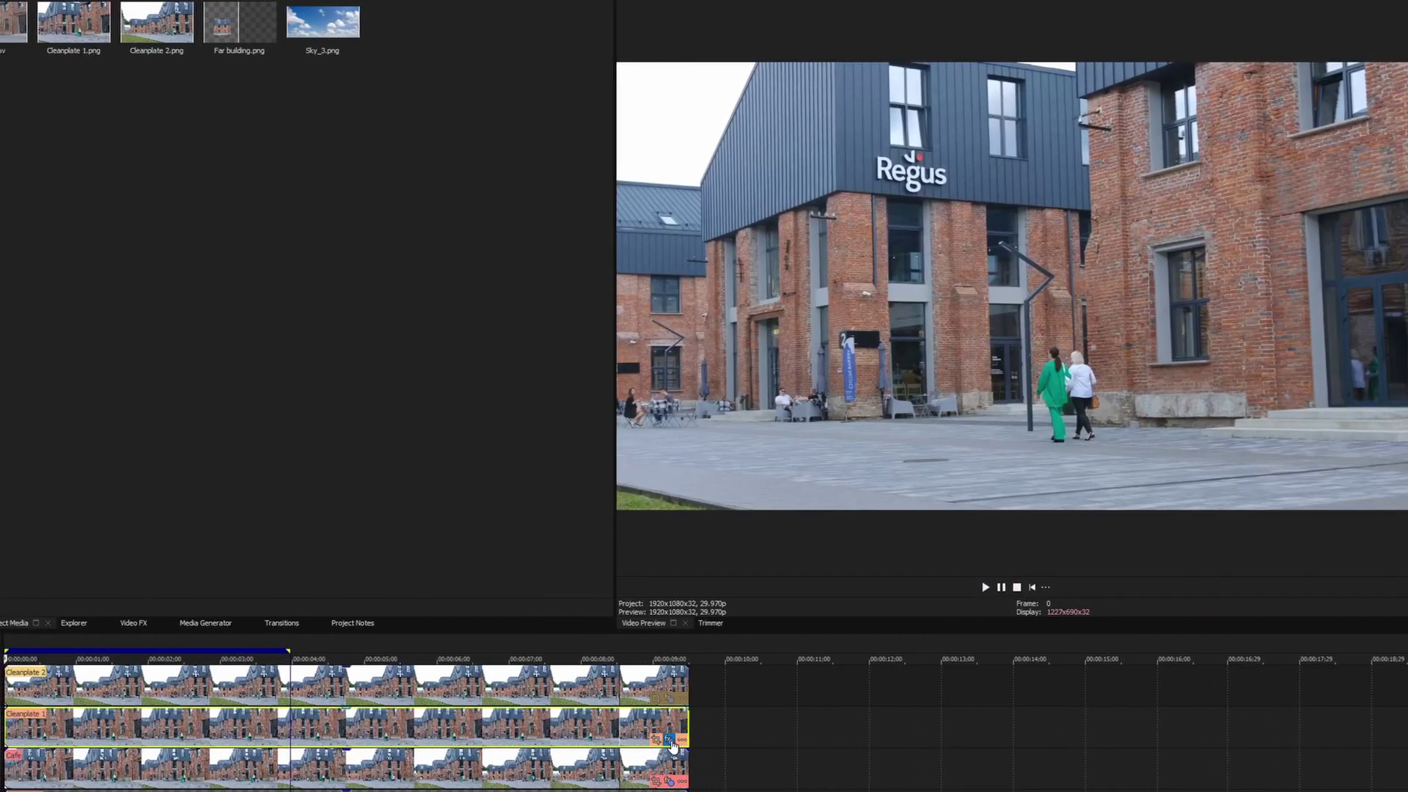
click(584, 739)
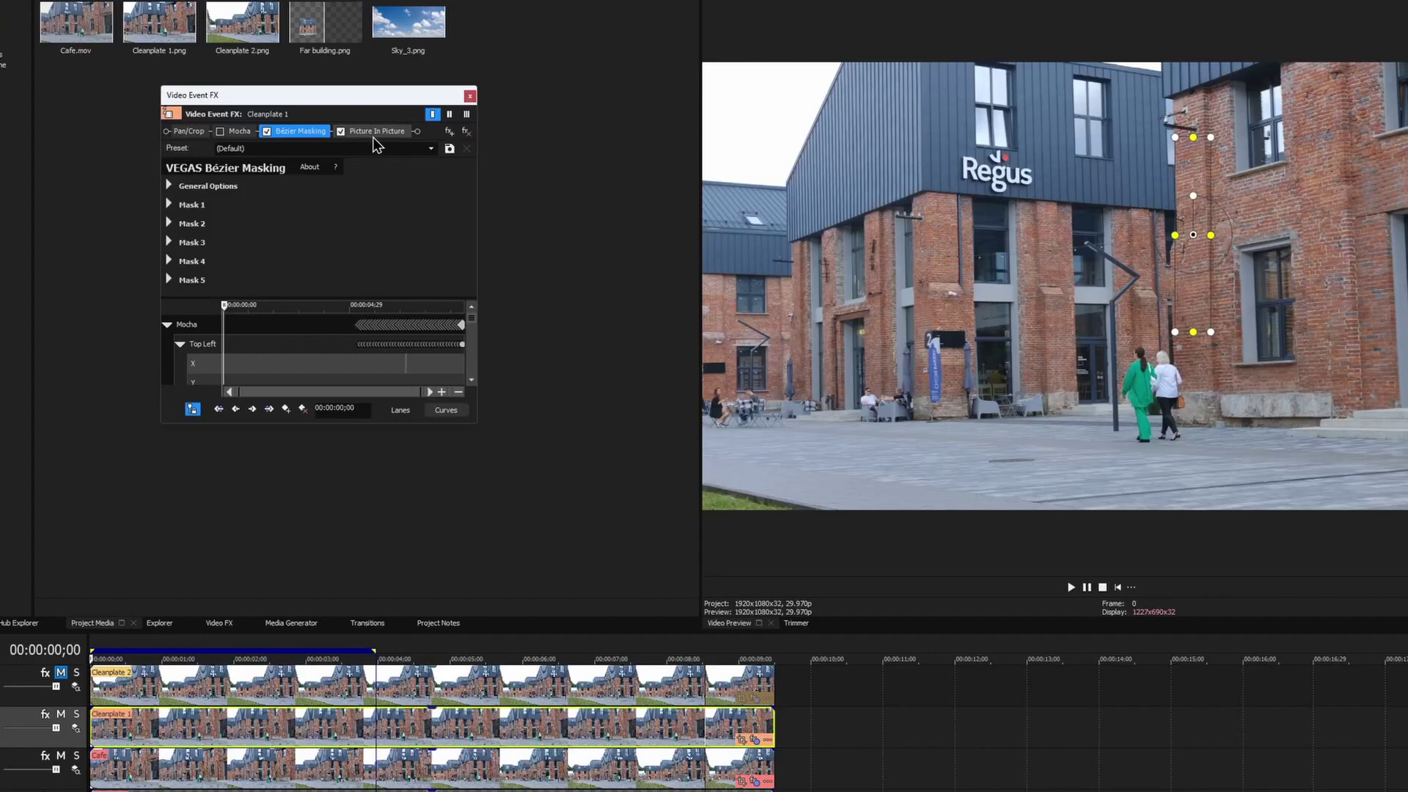
drag(379, 138, 360, 138)
drag(273, 132, 275, 132)
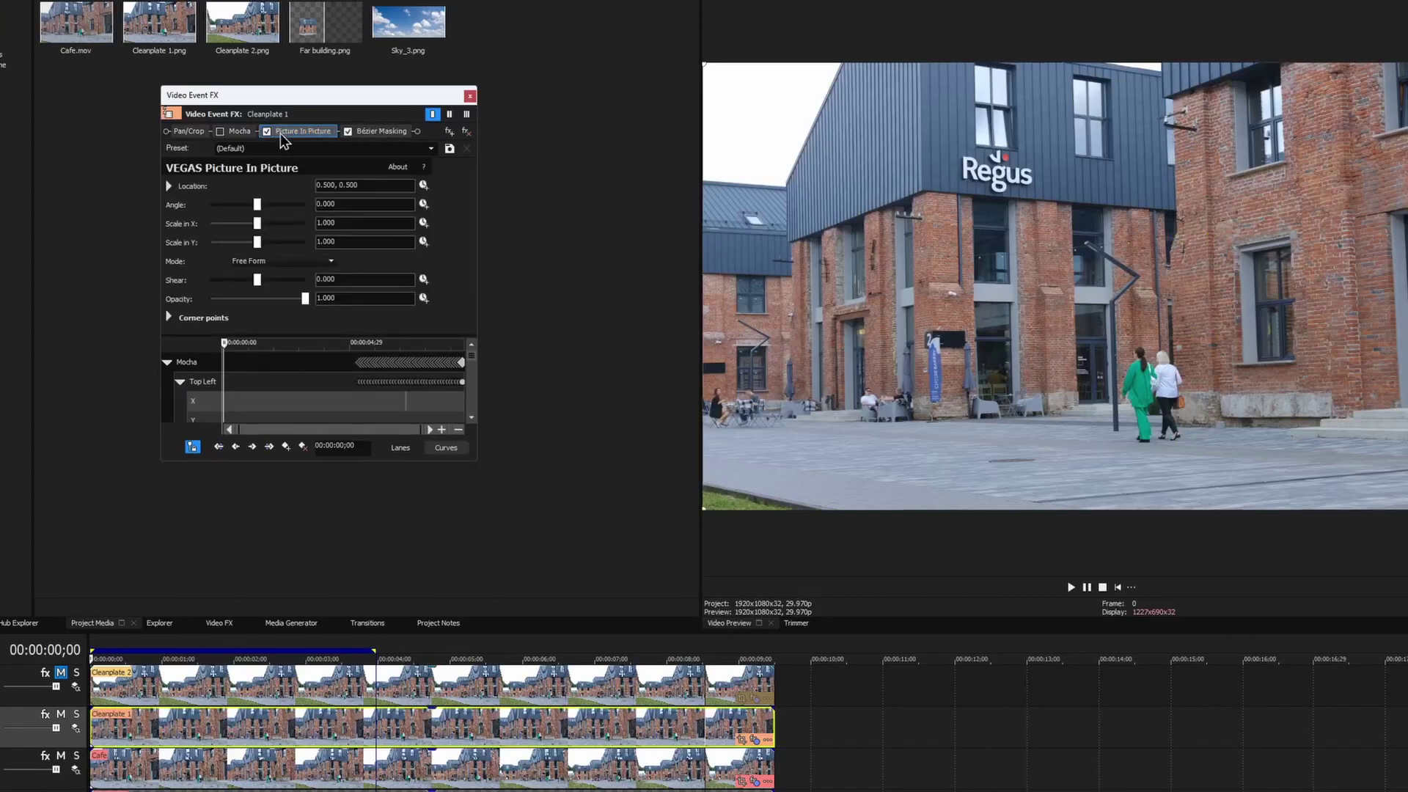
click(470, 96)
click(1071, 589)
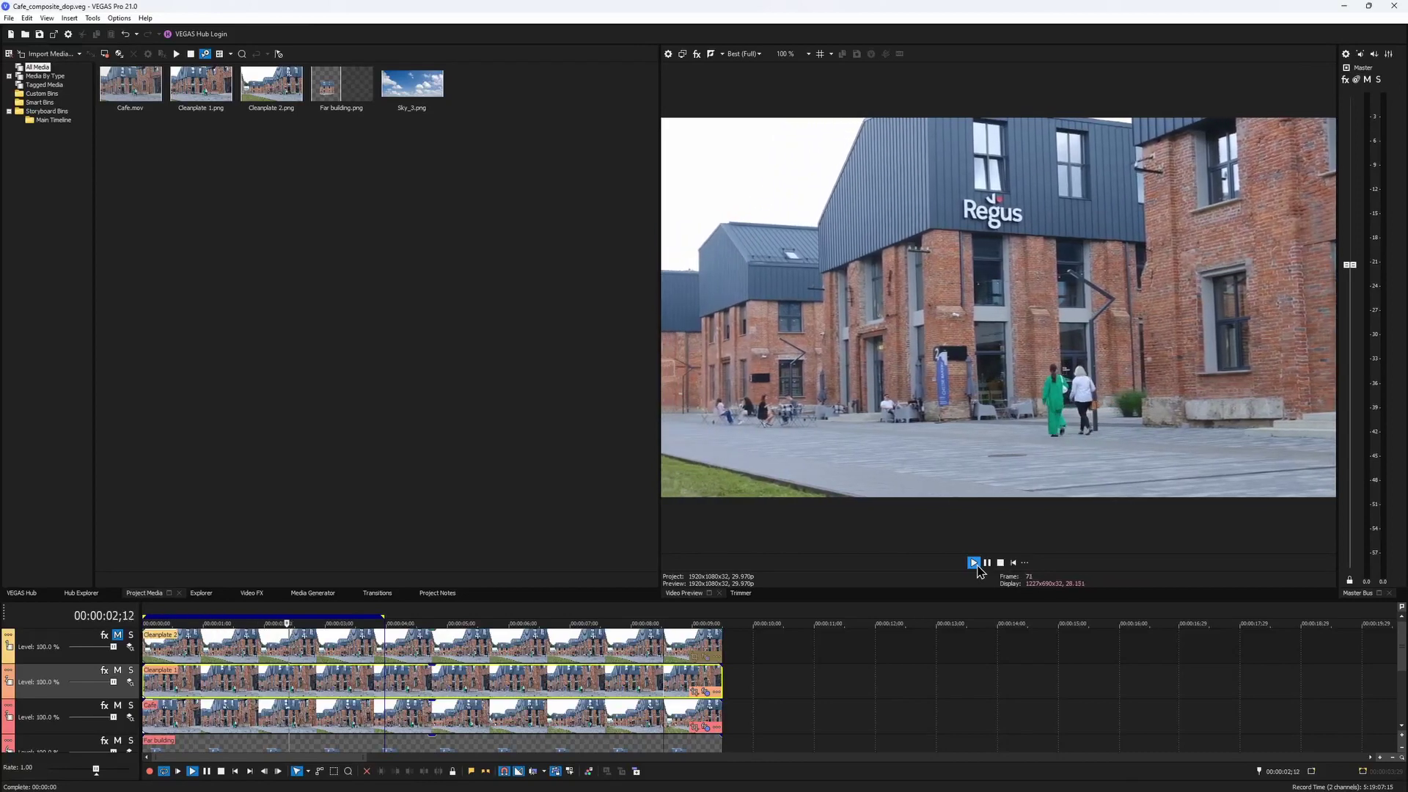
Make Grass the visible matte layer in Cleanplate 2's Mocha effect and close the effect window.
key(space)
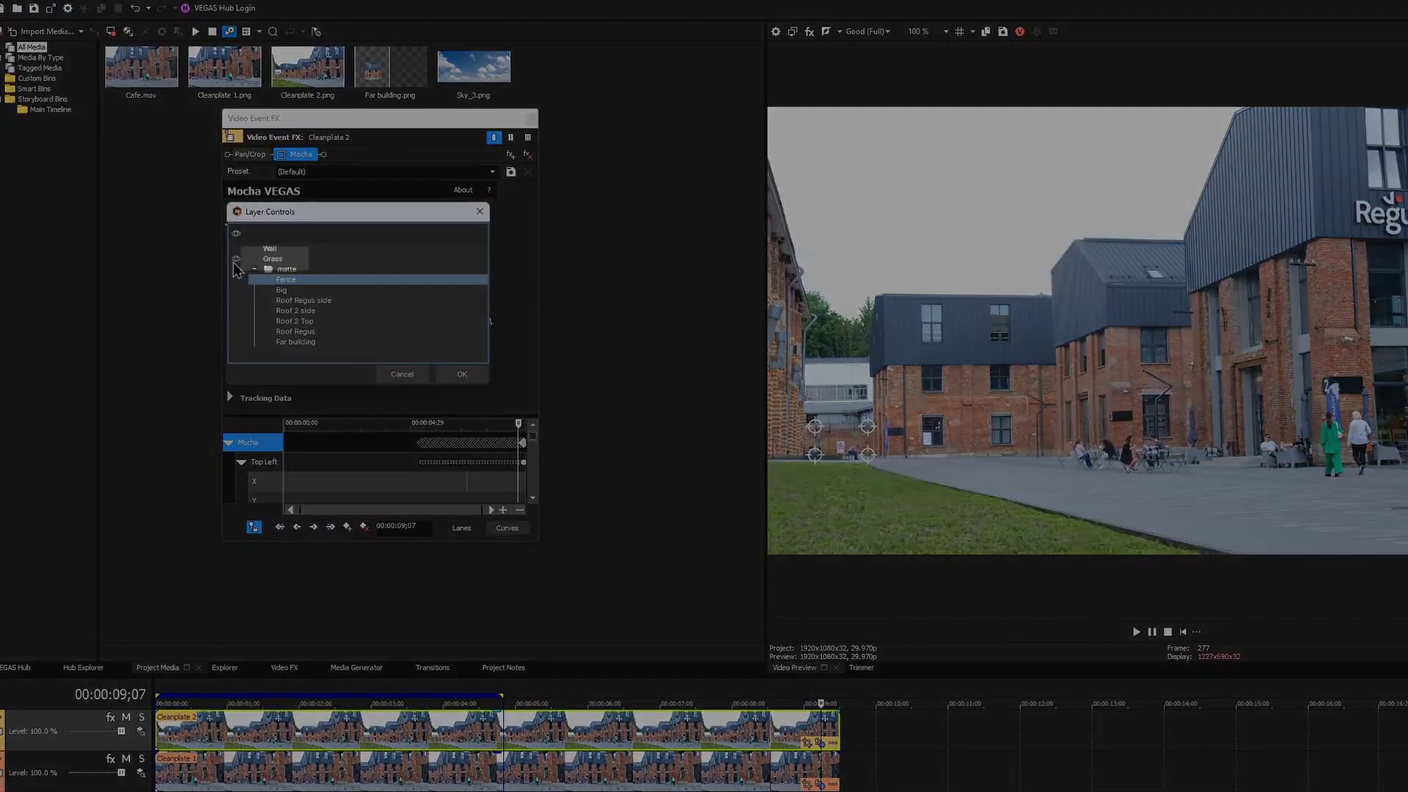
click(259, 249)
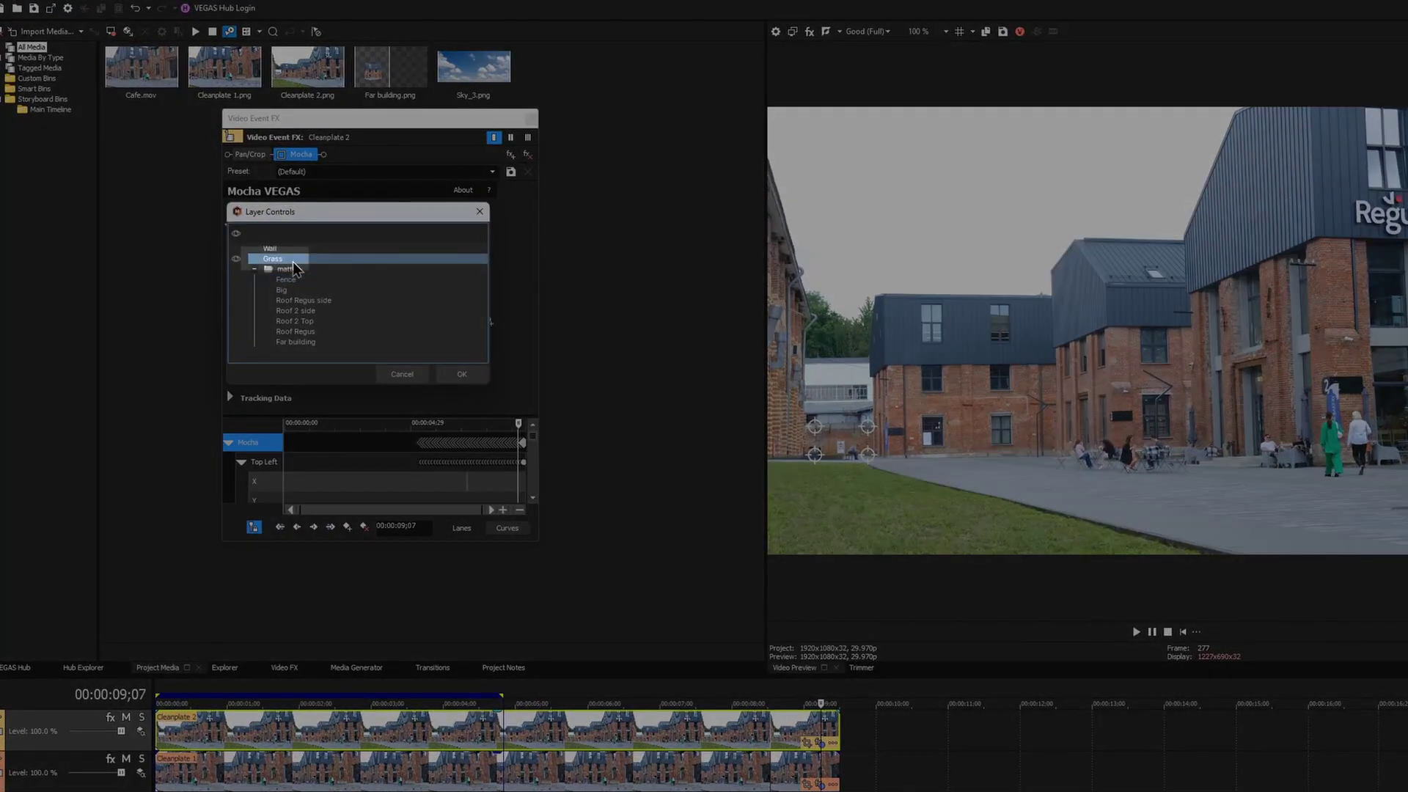
click(462, 374)
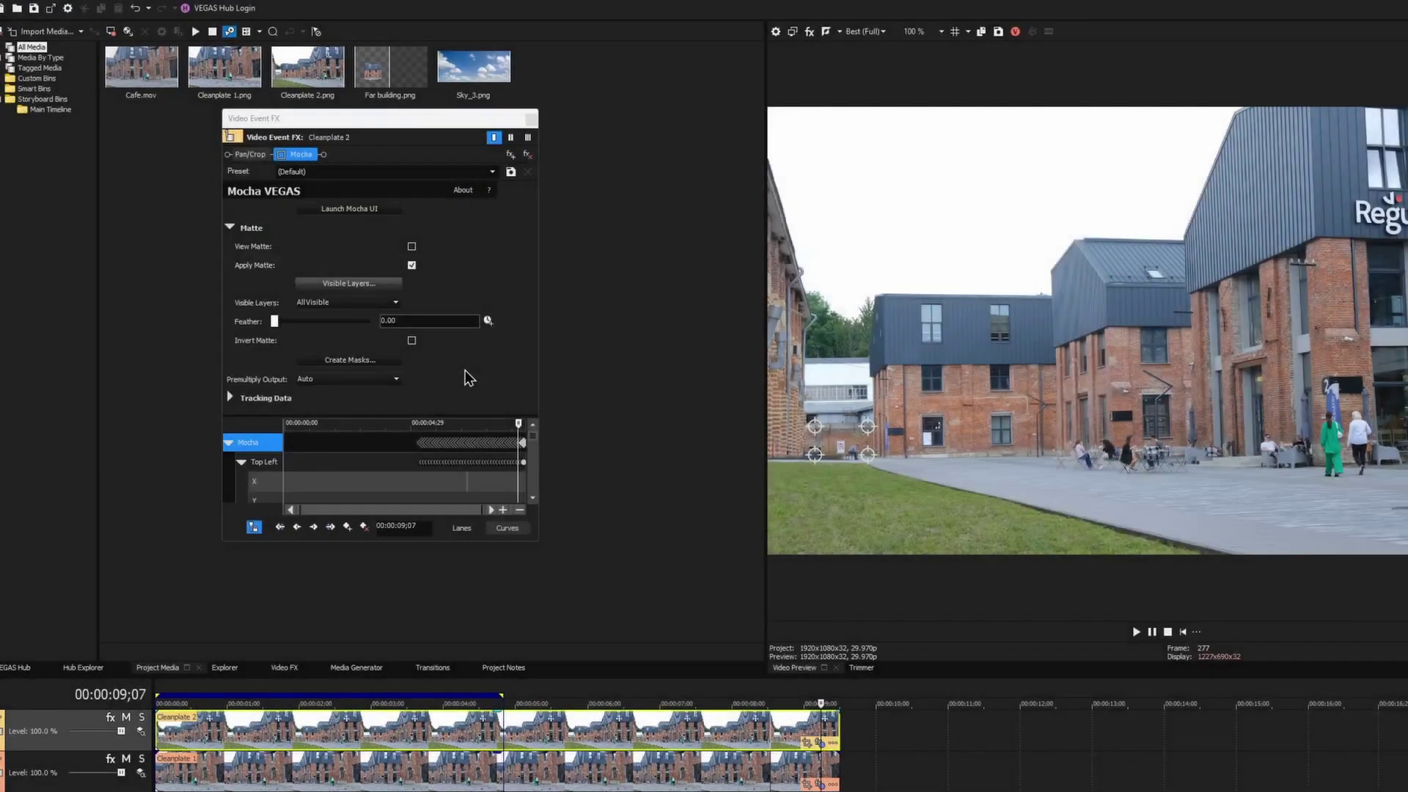
click(531, 119)
Create new tracking data from the Grass layer in the Cafe event's Mocha effect.
click(820, 735)
click(349, 415)
click(262, 390)
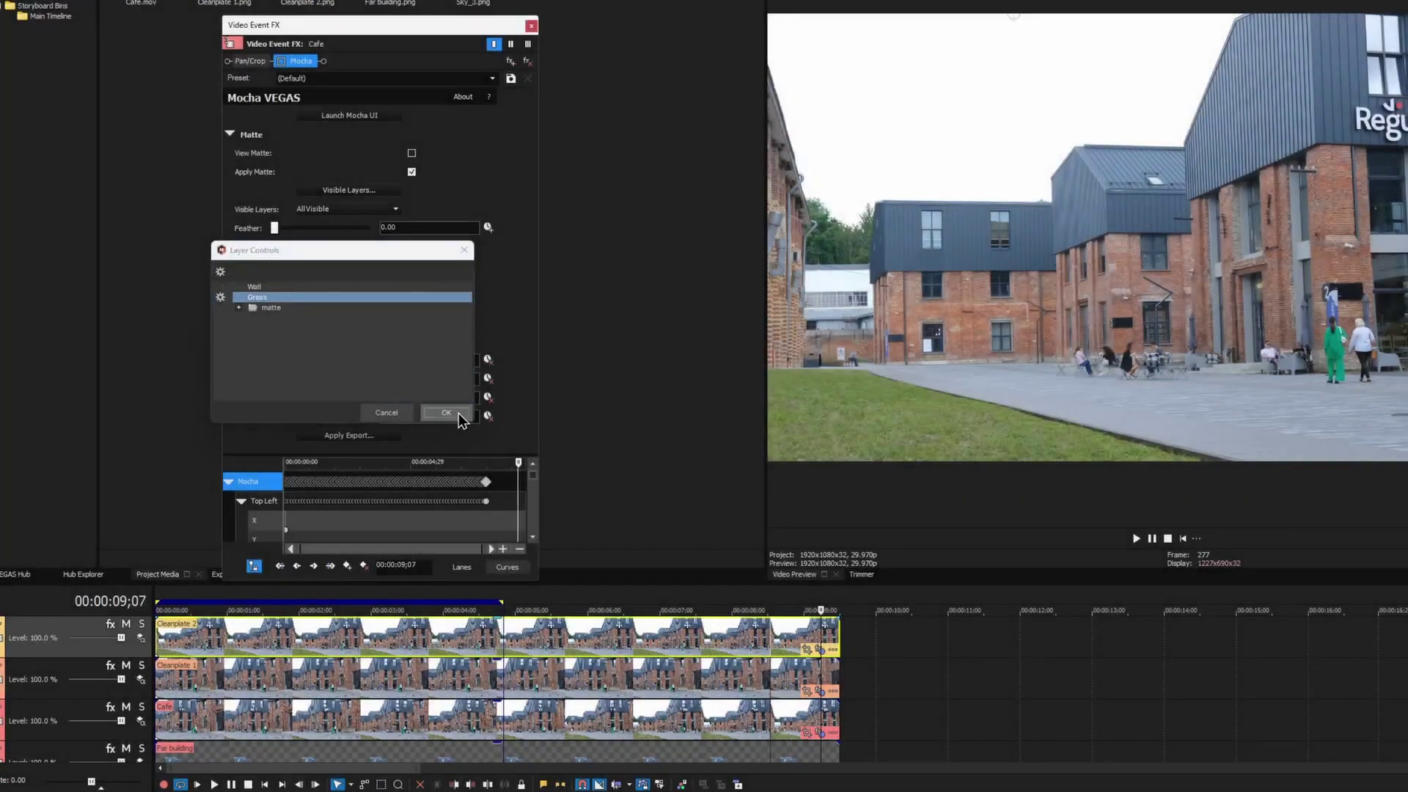
click(455, 412)
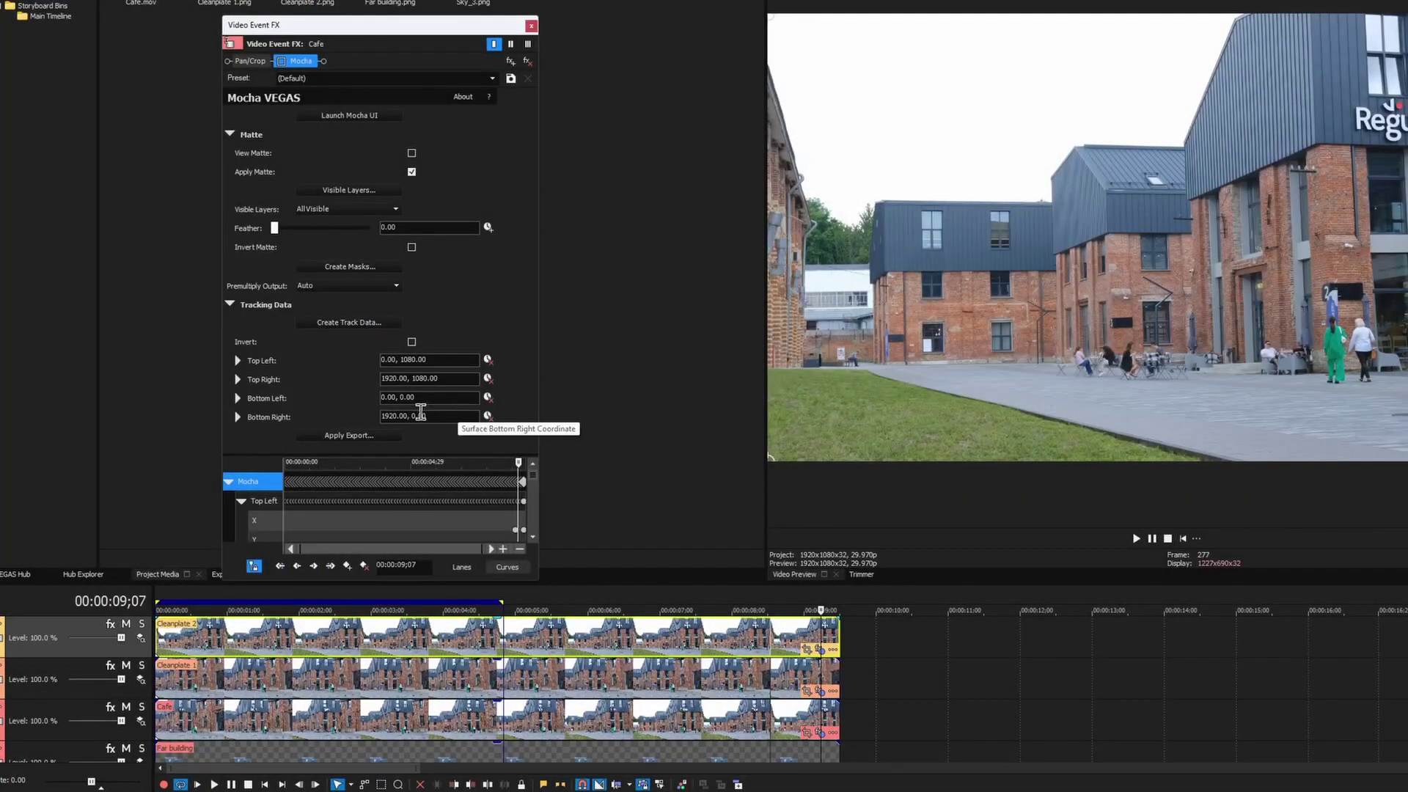
Export the Cafe event's Grass tracking data to Cleanplate 2 as a Picture-in-Picture effect and close the tracking and effect windows.
click(354, 436)
click(689, 437)
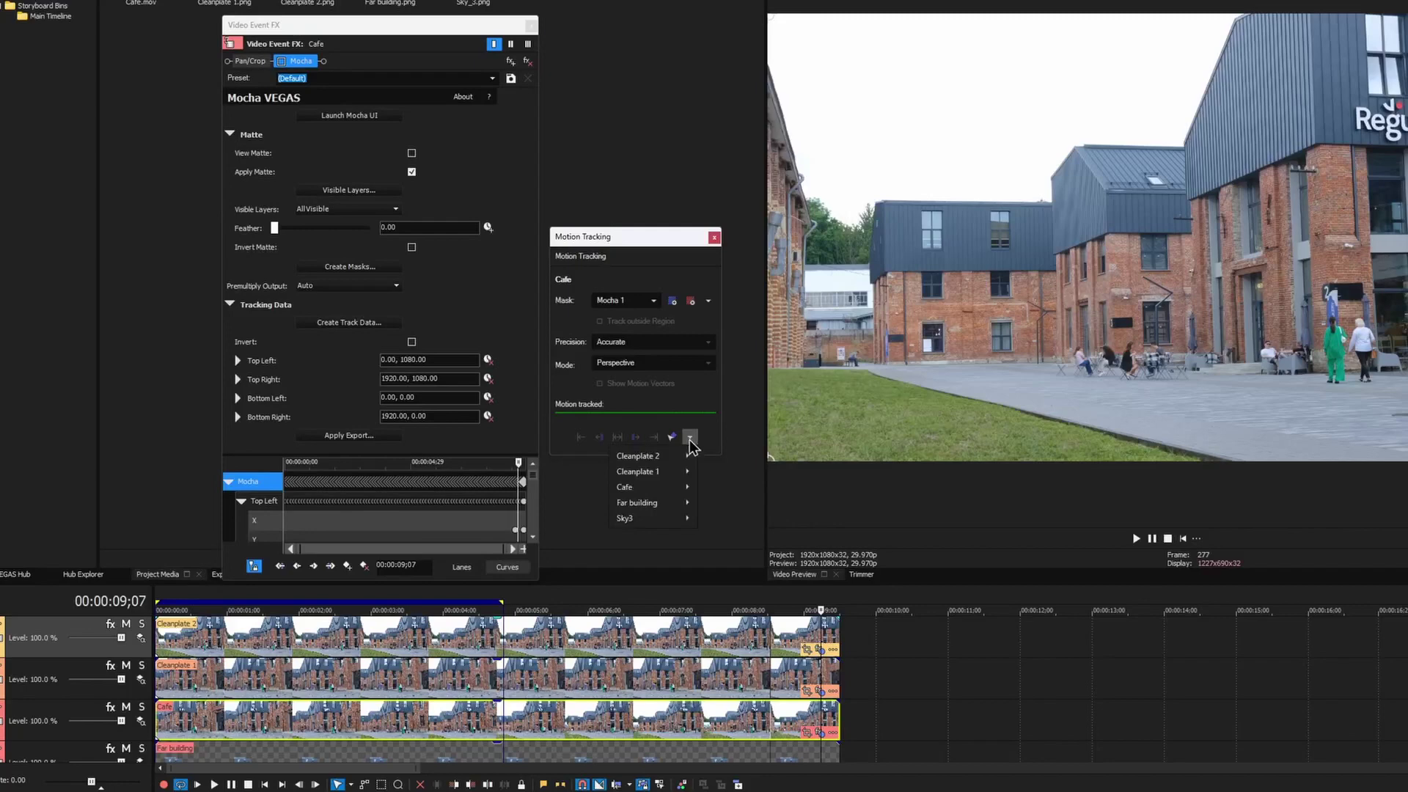
mouse_move(678, 456)
click(572, 456)
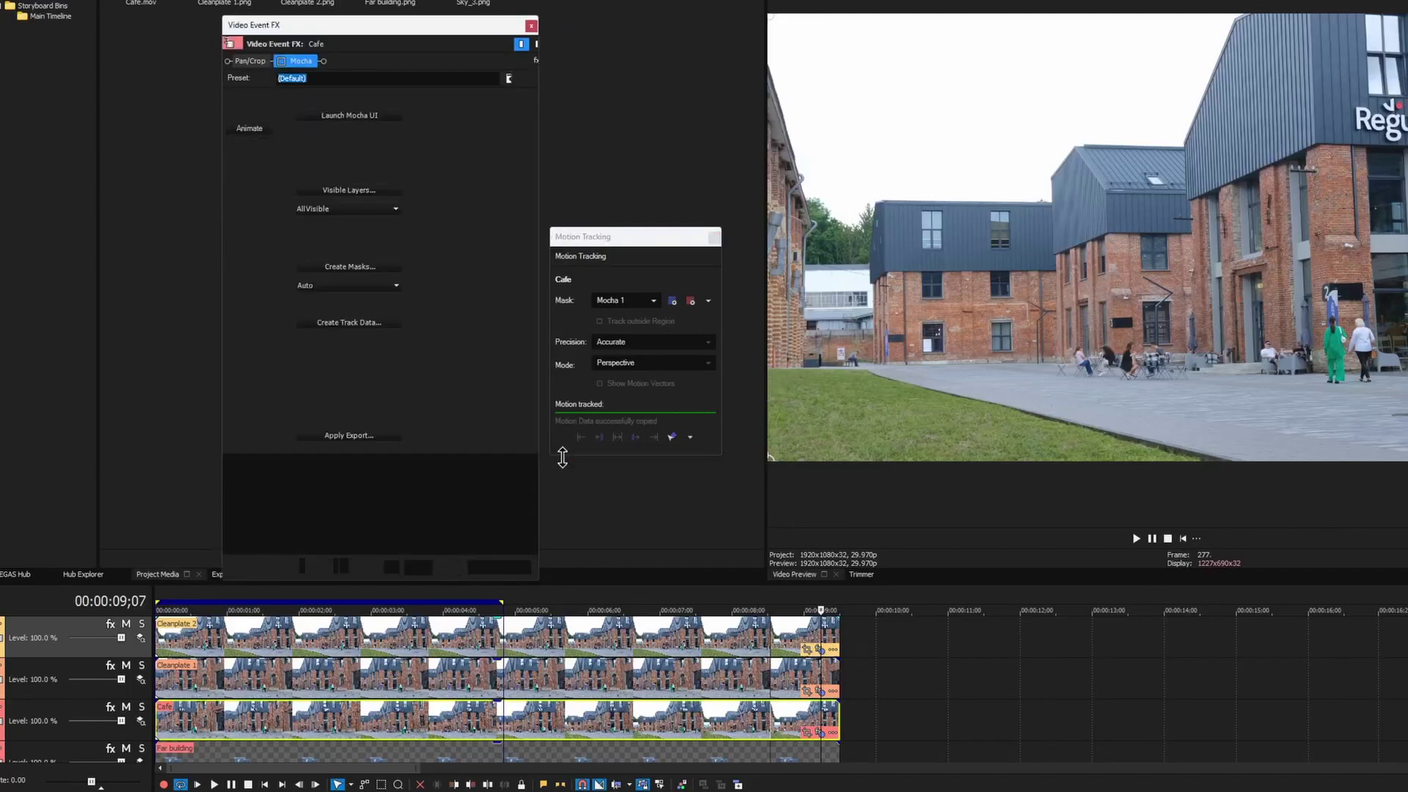
click(714, 237)
click(531, 25)
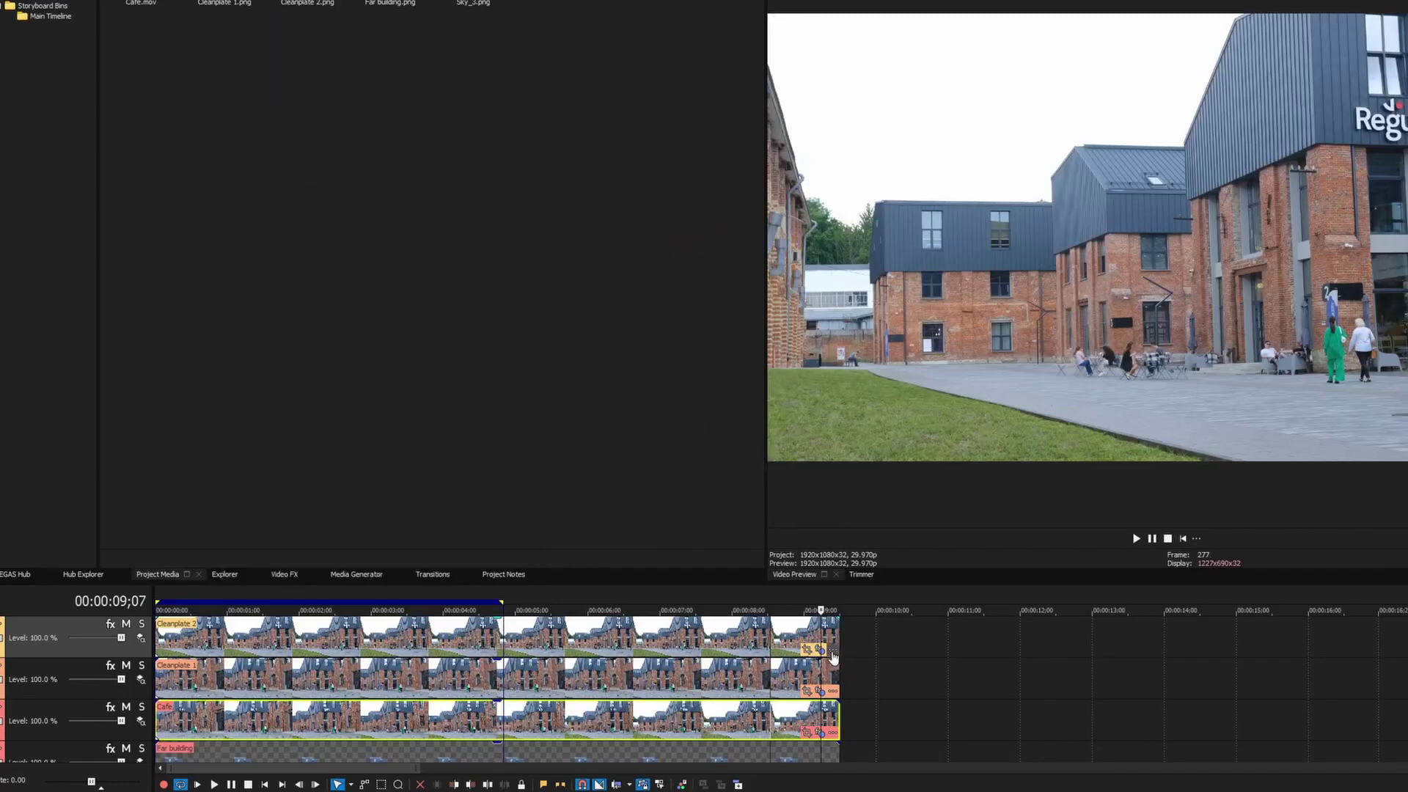
Move Picture In Picture ahead of Bézier Masking in Cleanplate 2's effect chain and play back the composite over the events' full length.
click(820, 649)
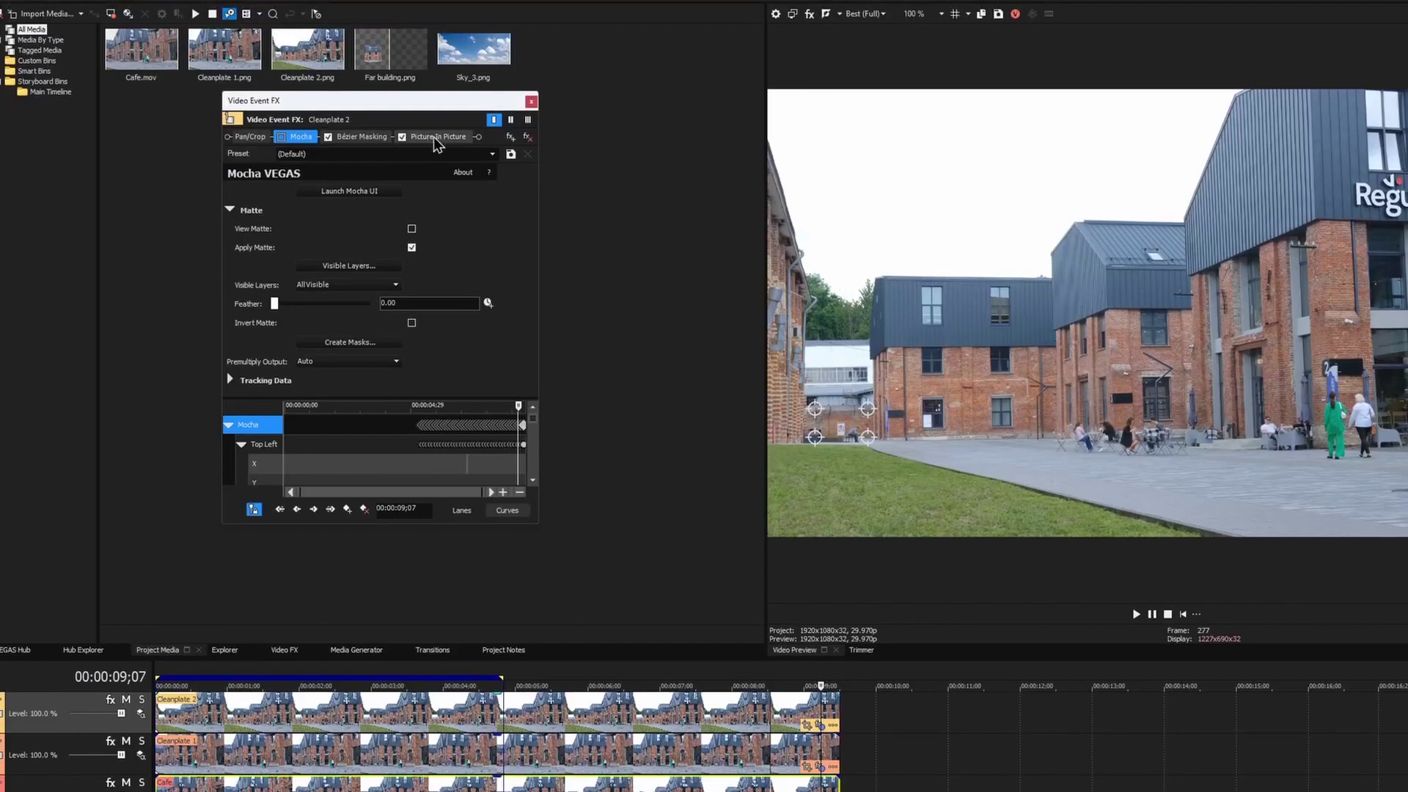
drag(435, 125, 344, 125)
click(531, 101)
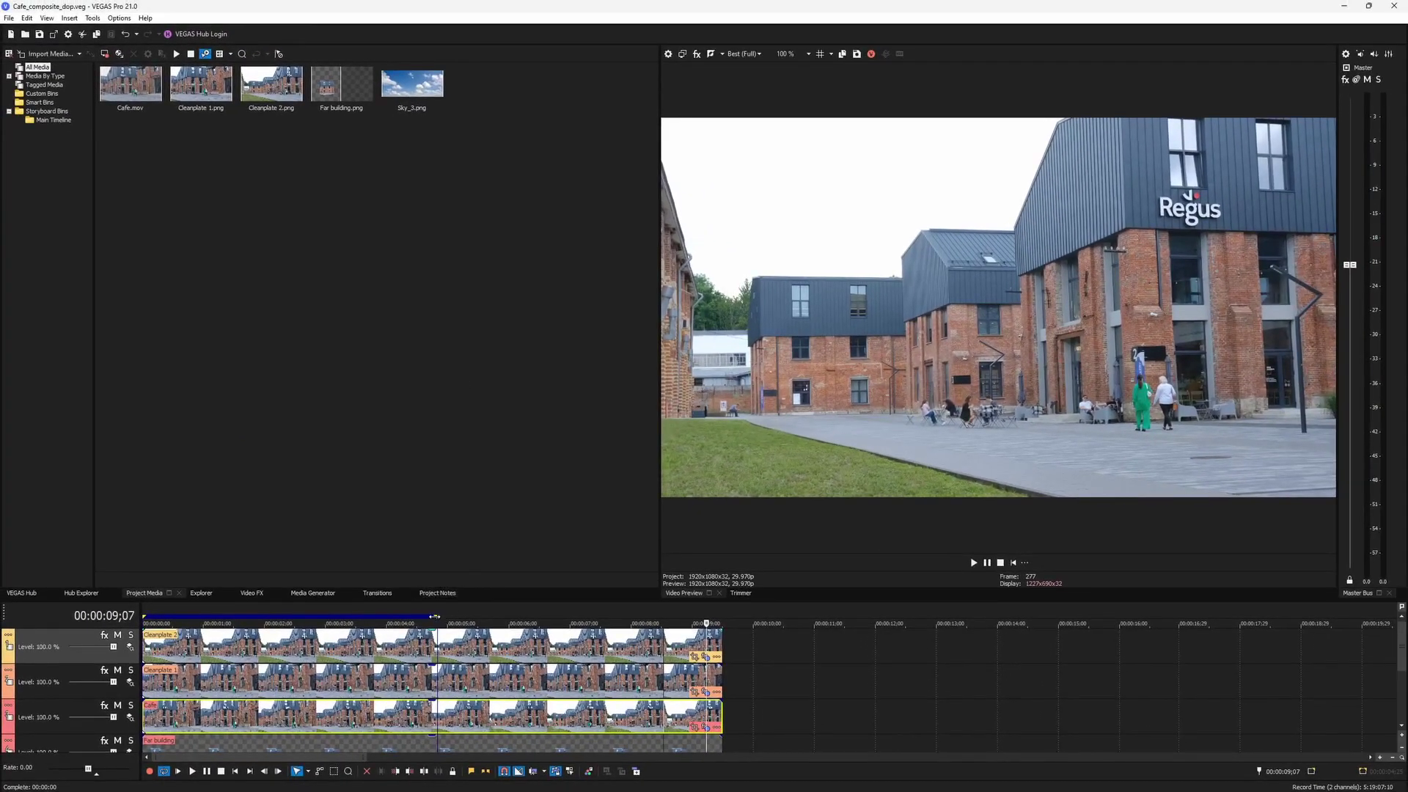
drag(435, 616, 708, 616)
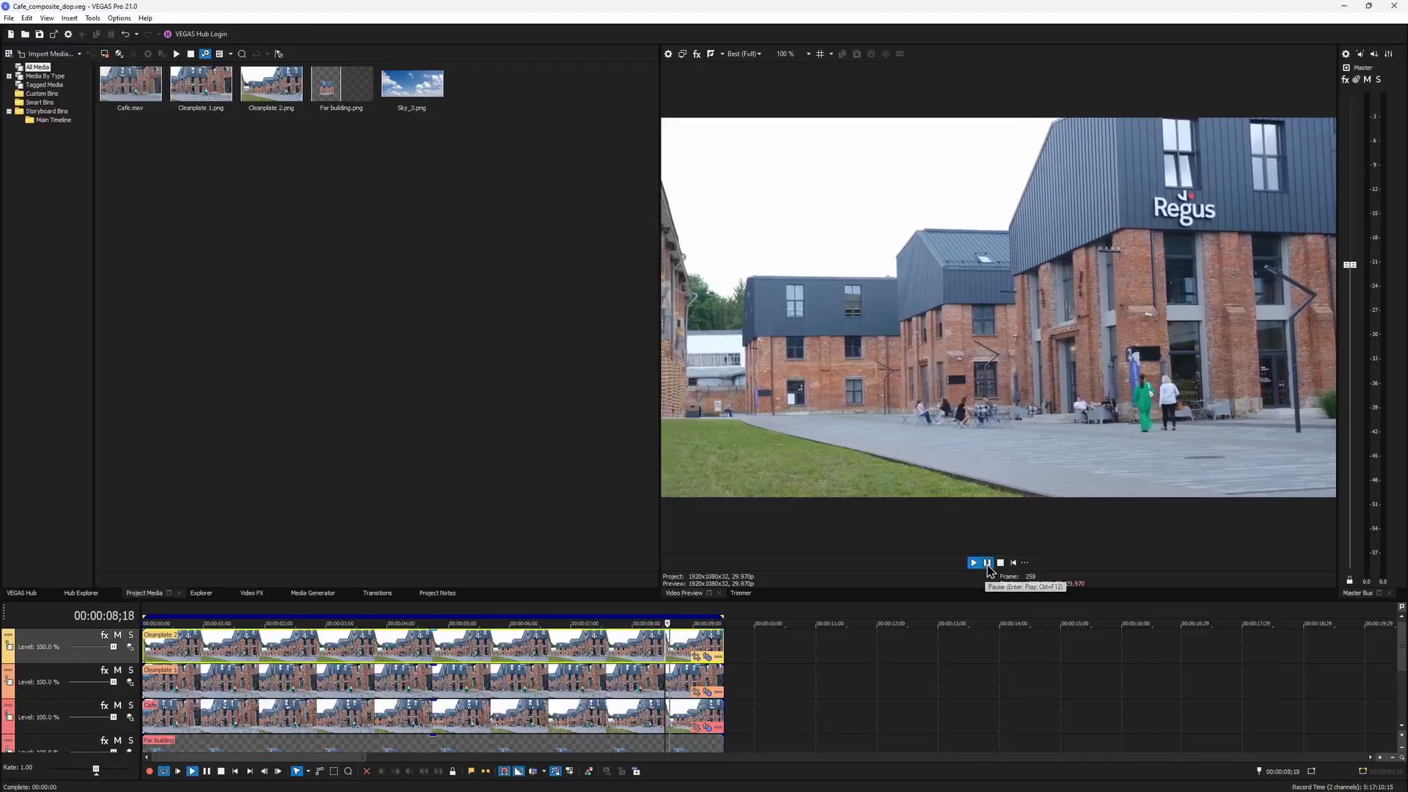
click(987, 563)
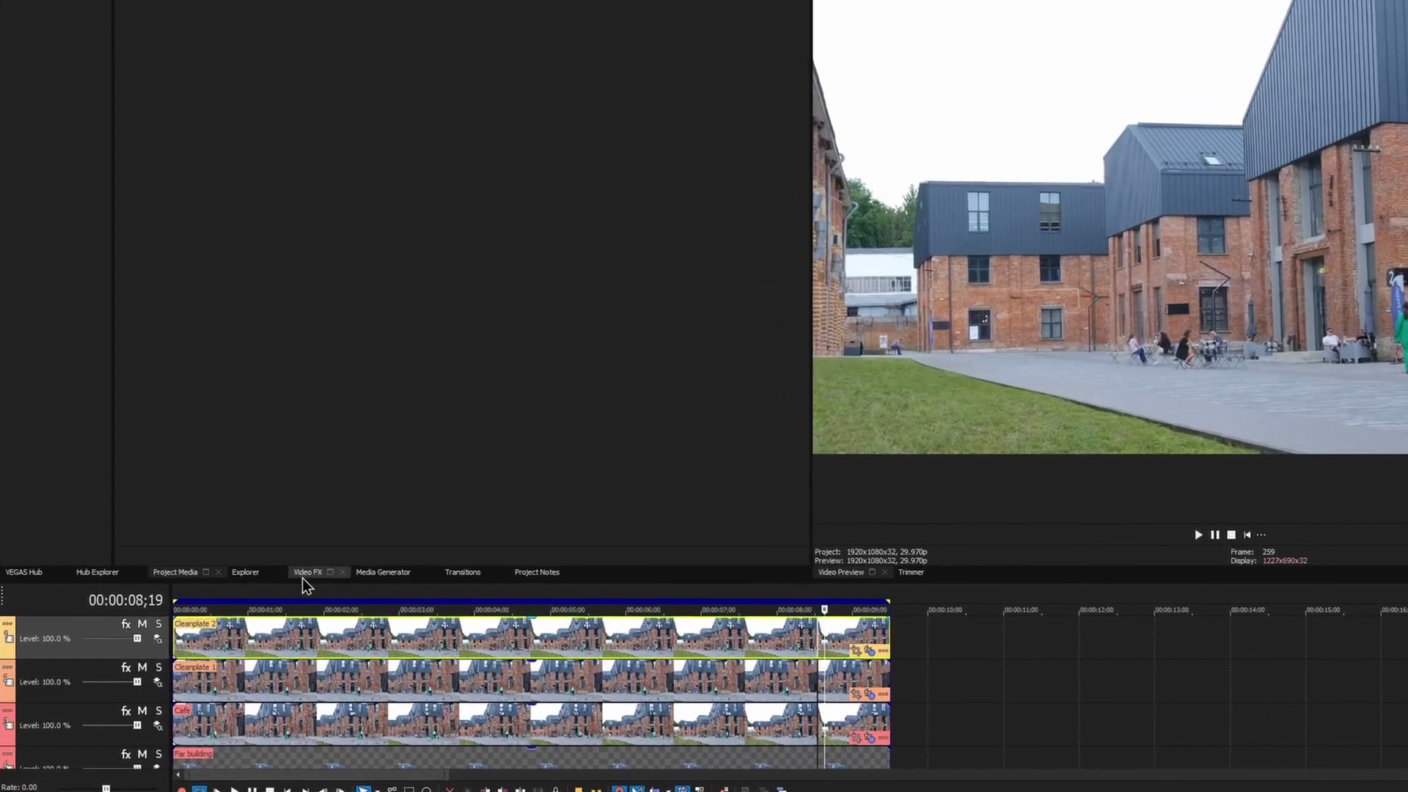
Try the default BCC+Lens Flare effect on the Cleanplate 2 event, removing it again and closing its effect window.
click(251, 594)
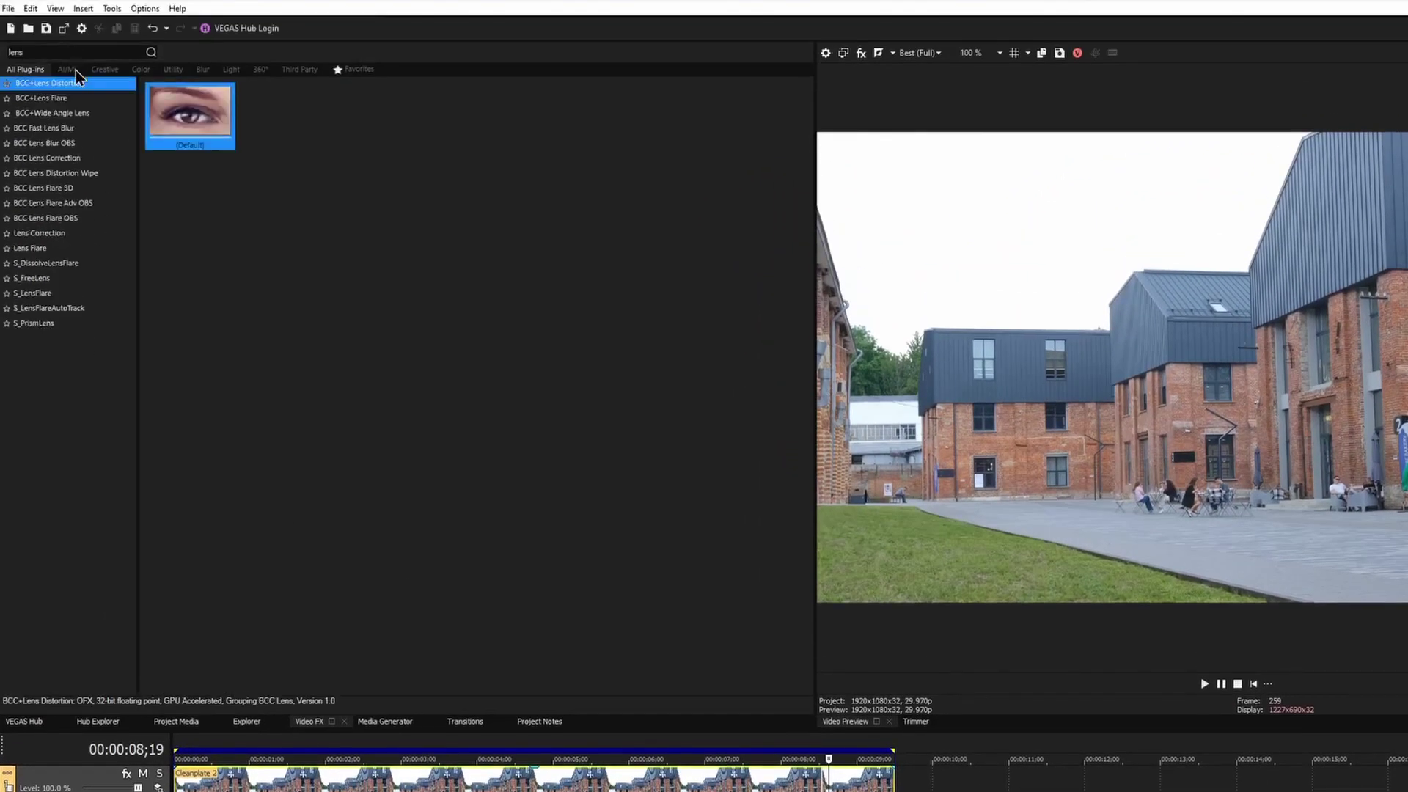
click(59, 98)
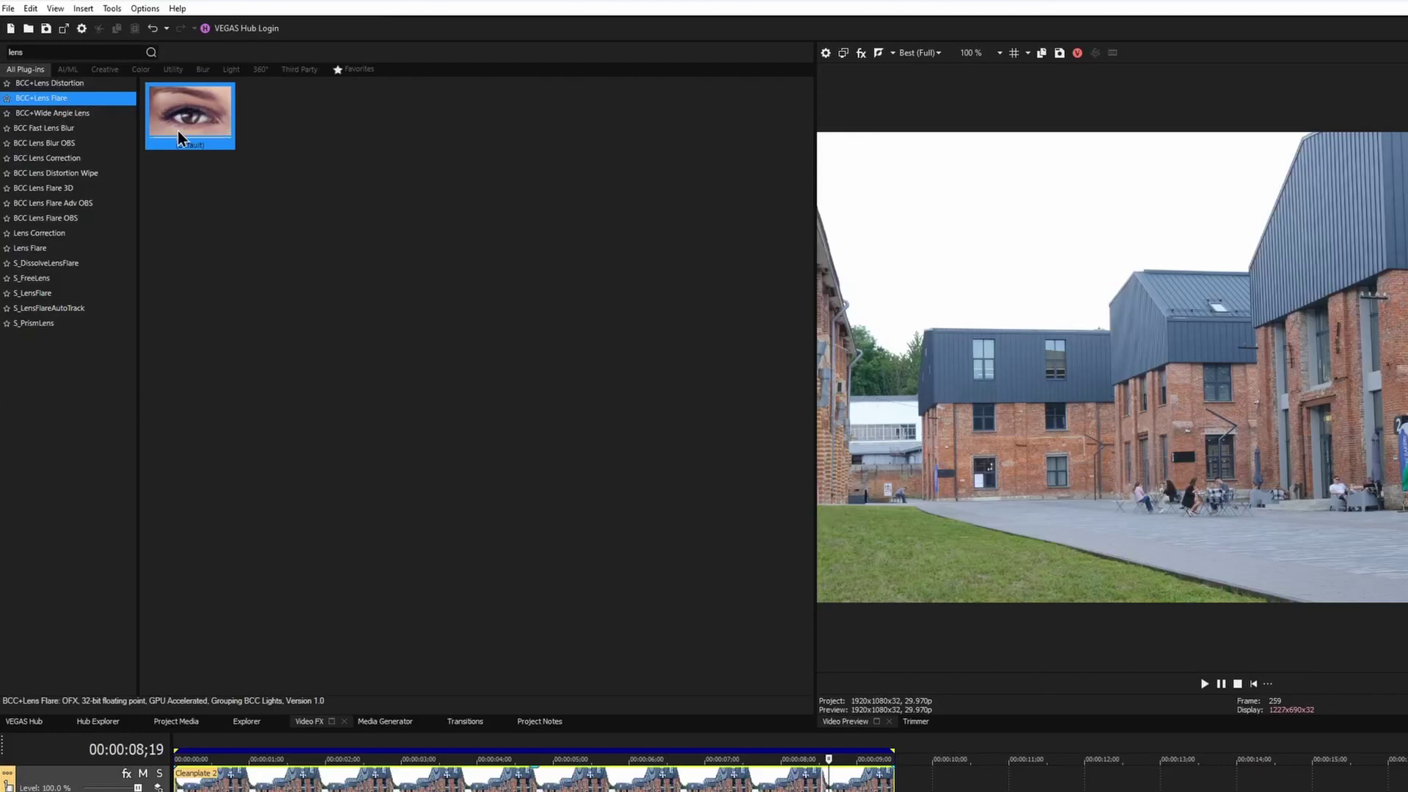
drag(178, 132, 824, 780)
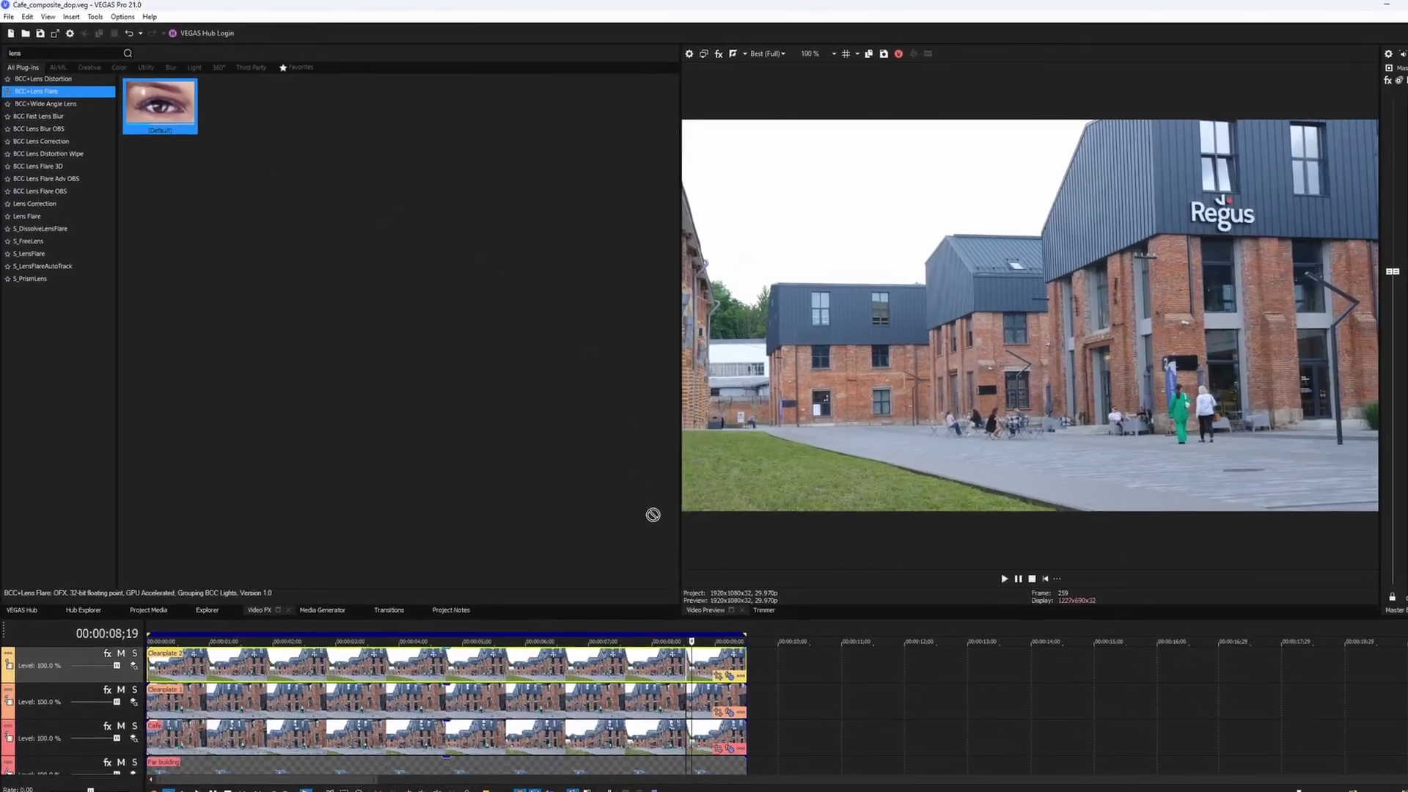
drag(669, 645, 670, 646)
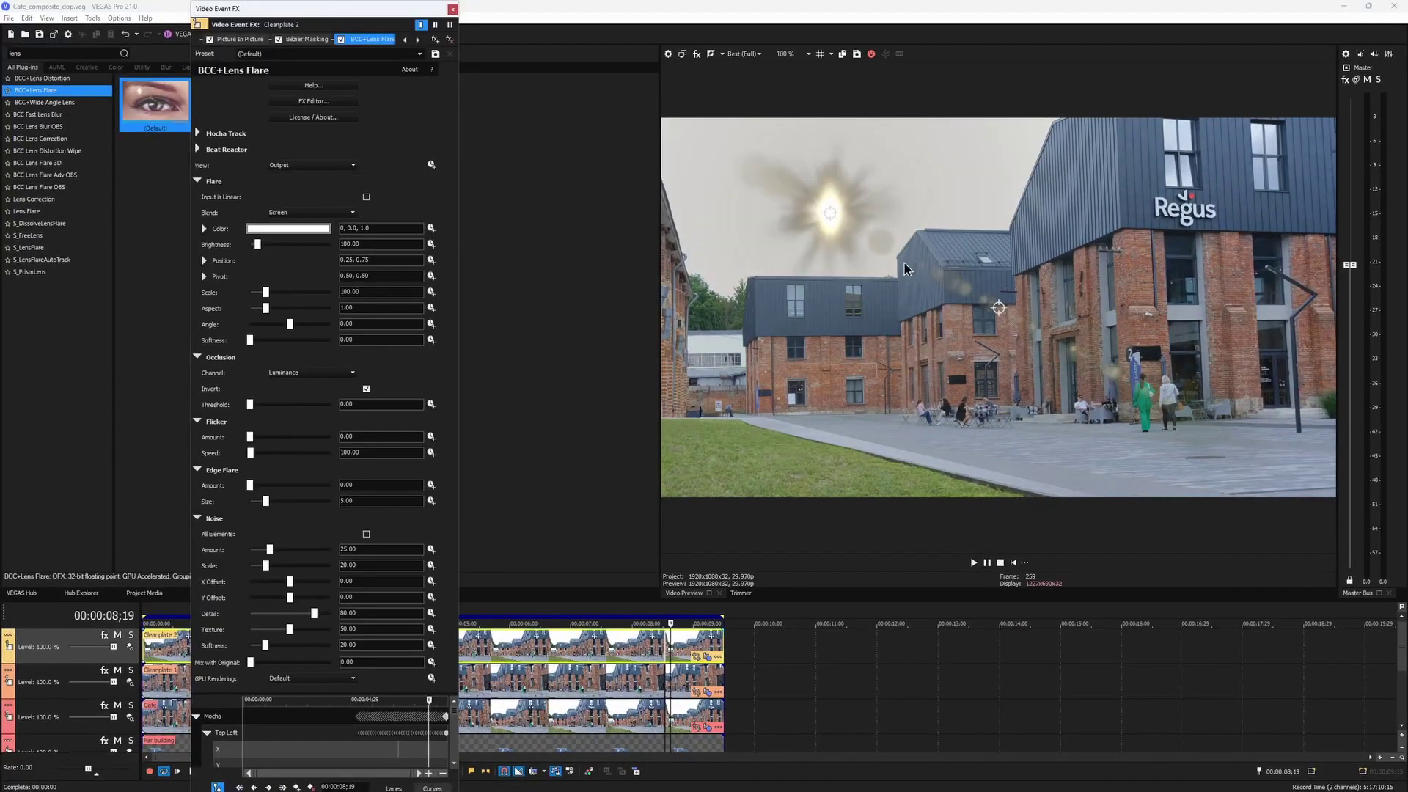
click(449, 41)
click(453, 10)
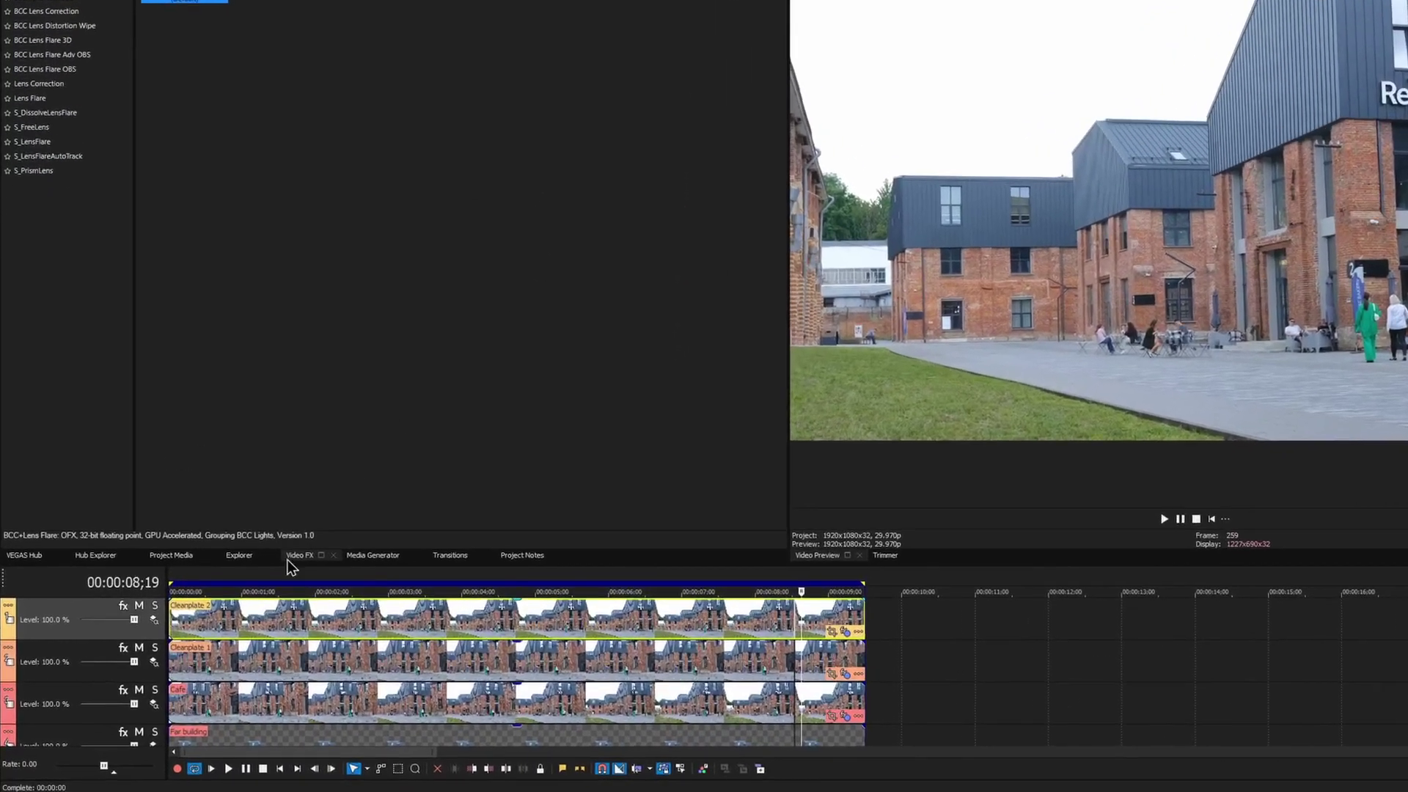
Solo the Cafe track and apply the default BCC+Lens Flare effect to the Cafe event.
click(132, 704)
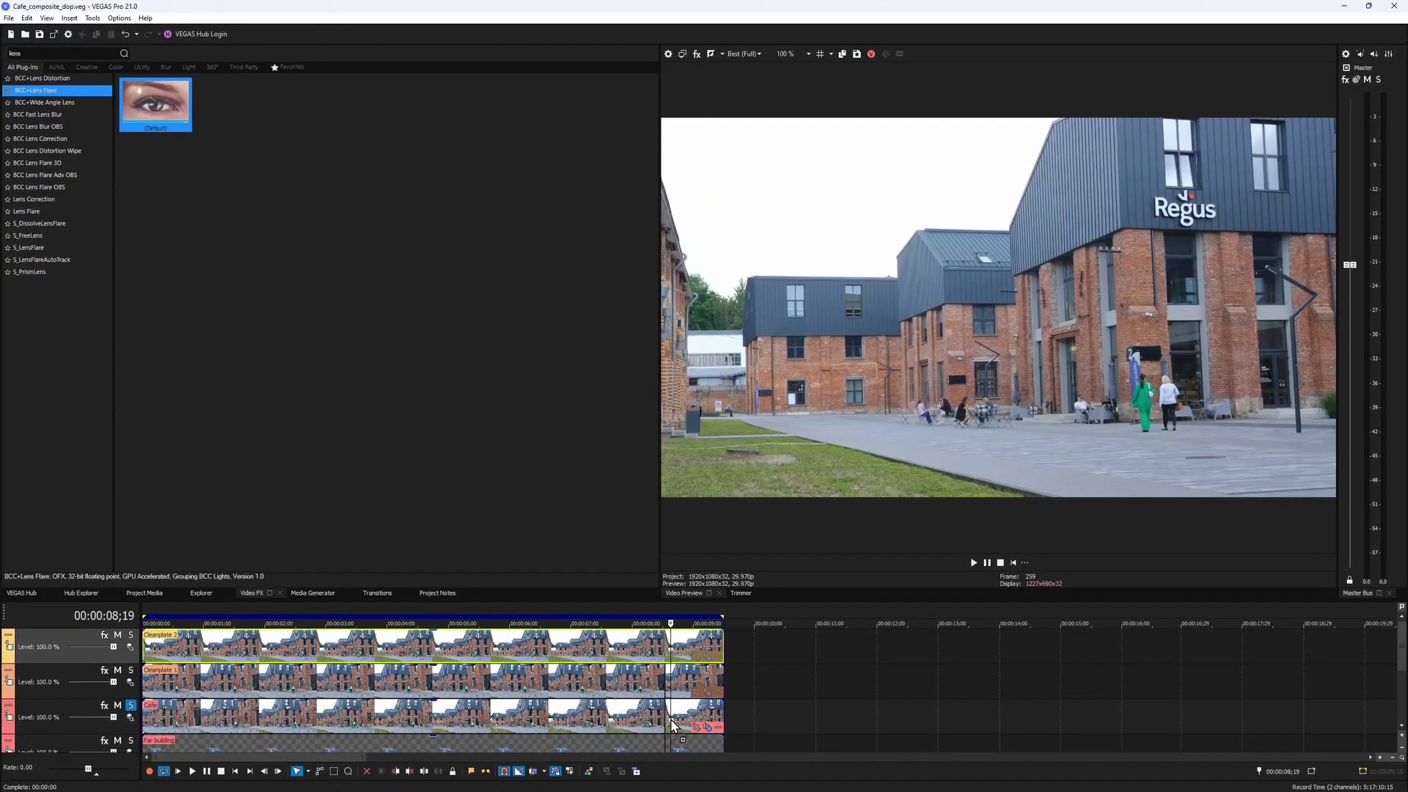
drag(673, 725, 673, 724)
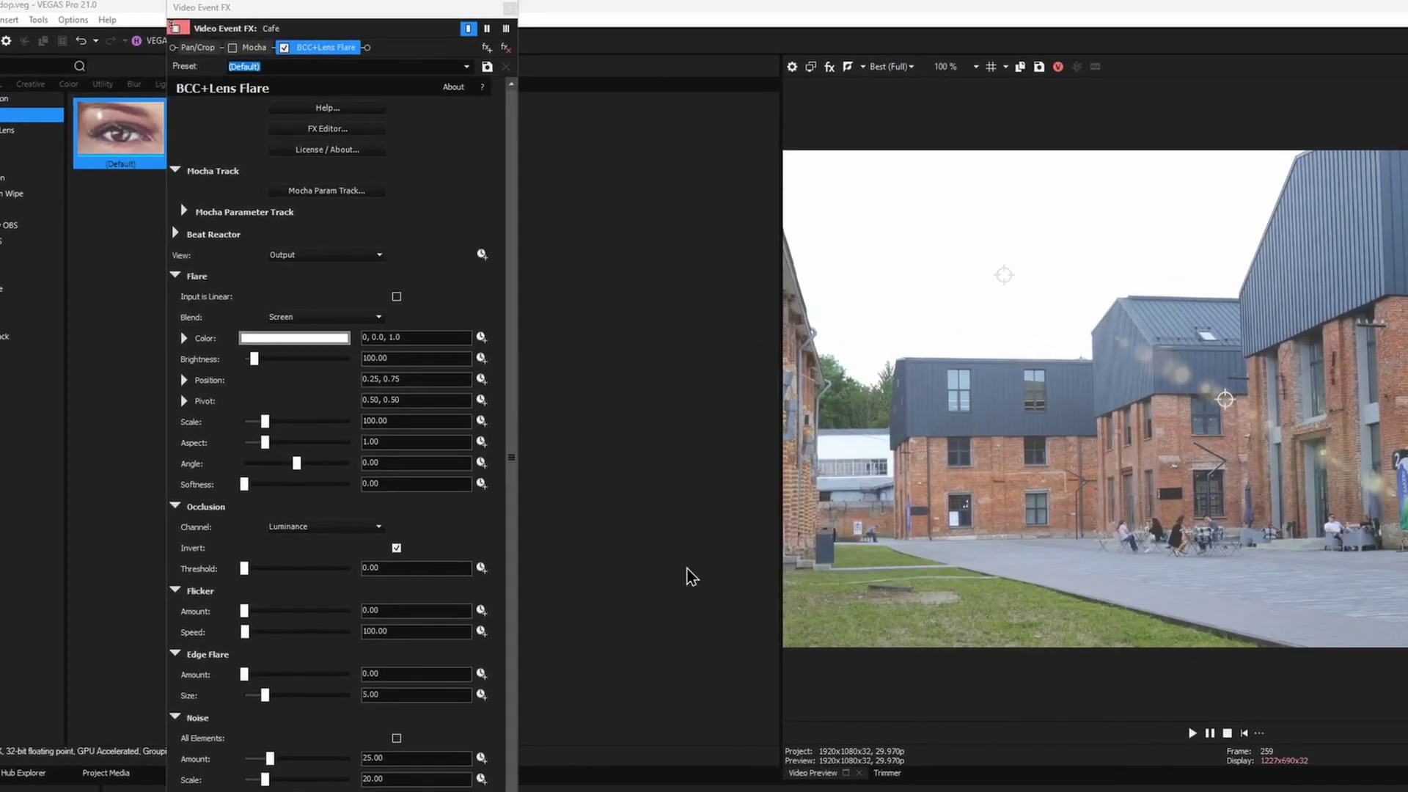
Choose the Stylized 85 preset in the FX Editor and place the flare in the sky at about position 21.12, 22.24.
click(344, 132)
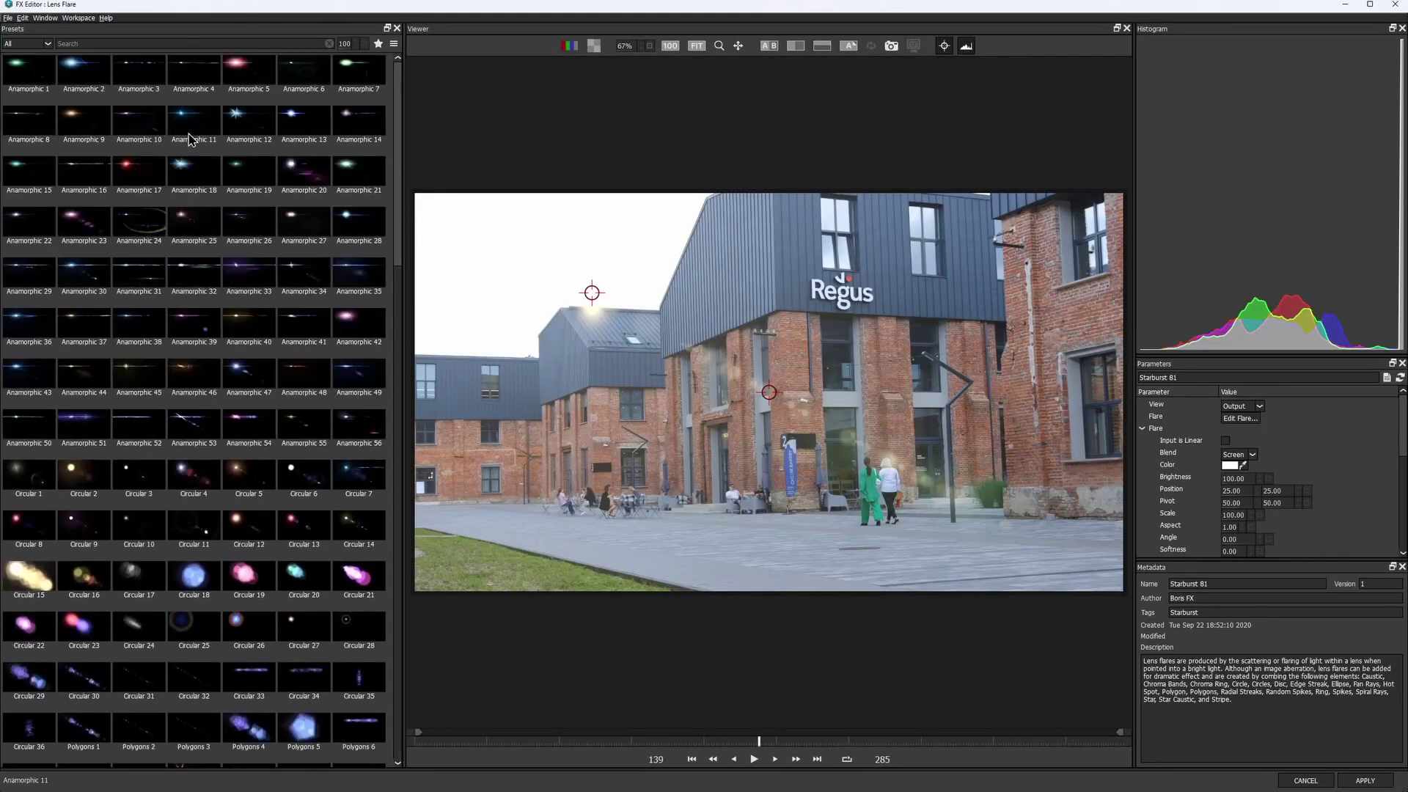
scroll(189, 137, up, 3)
scroll(189, 138, down, 15)
click(29, 325)
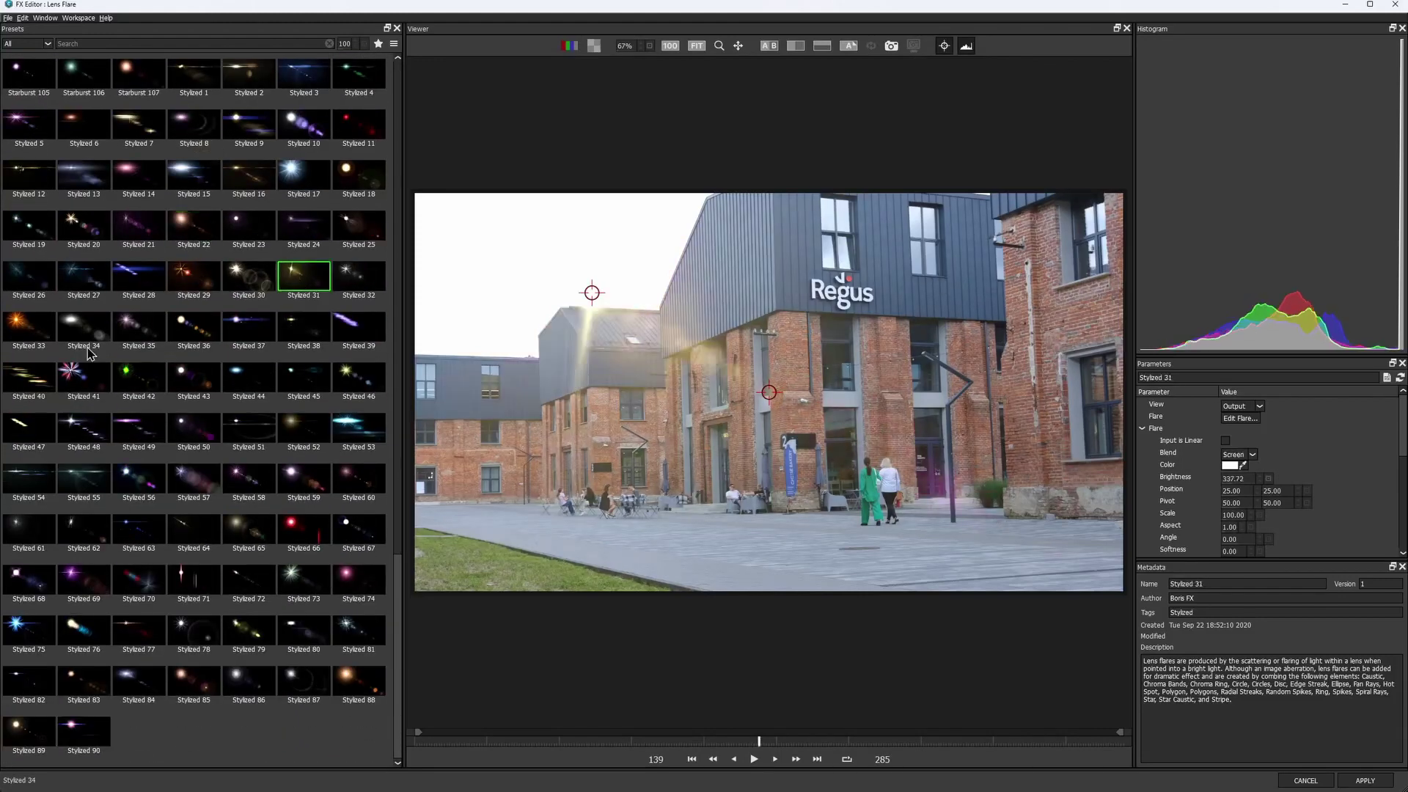
click(358, 627)
click(193, 678)
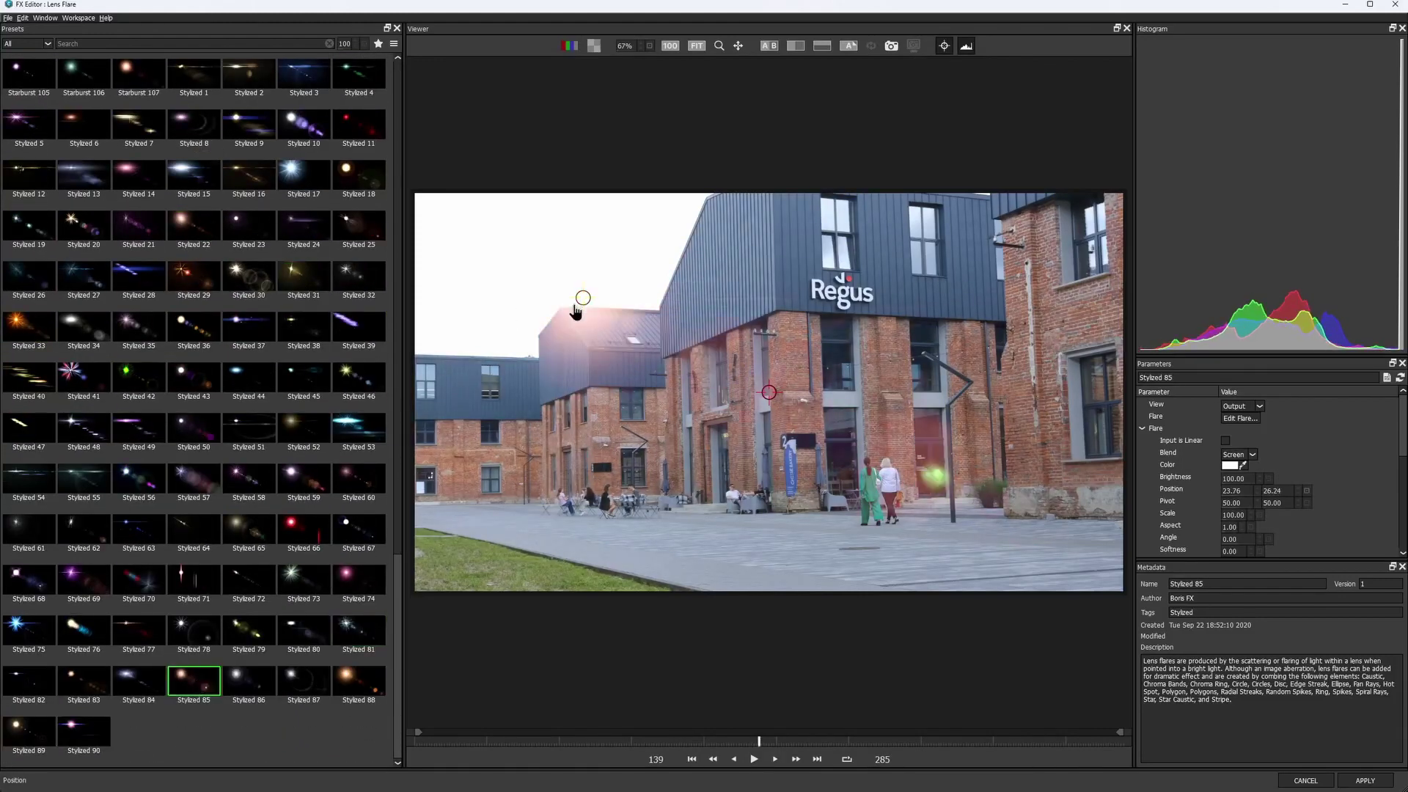
mouse_move(575, 308)
mouse_down()
mouse_move(910, 298)
mouse_move(806, 290)
mouse_move(557, 315)
mouse_move(613, 298)
mouse_move(535, 283)
mouse_move(440, 220)
mouse_move(579, 302)
mouse_move(593, 282)
mouse_move(565, 288)
mouse_up()
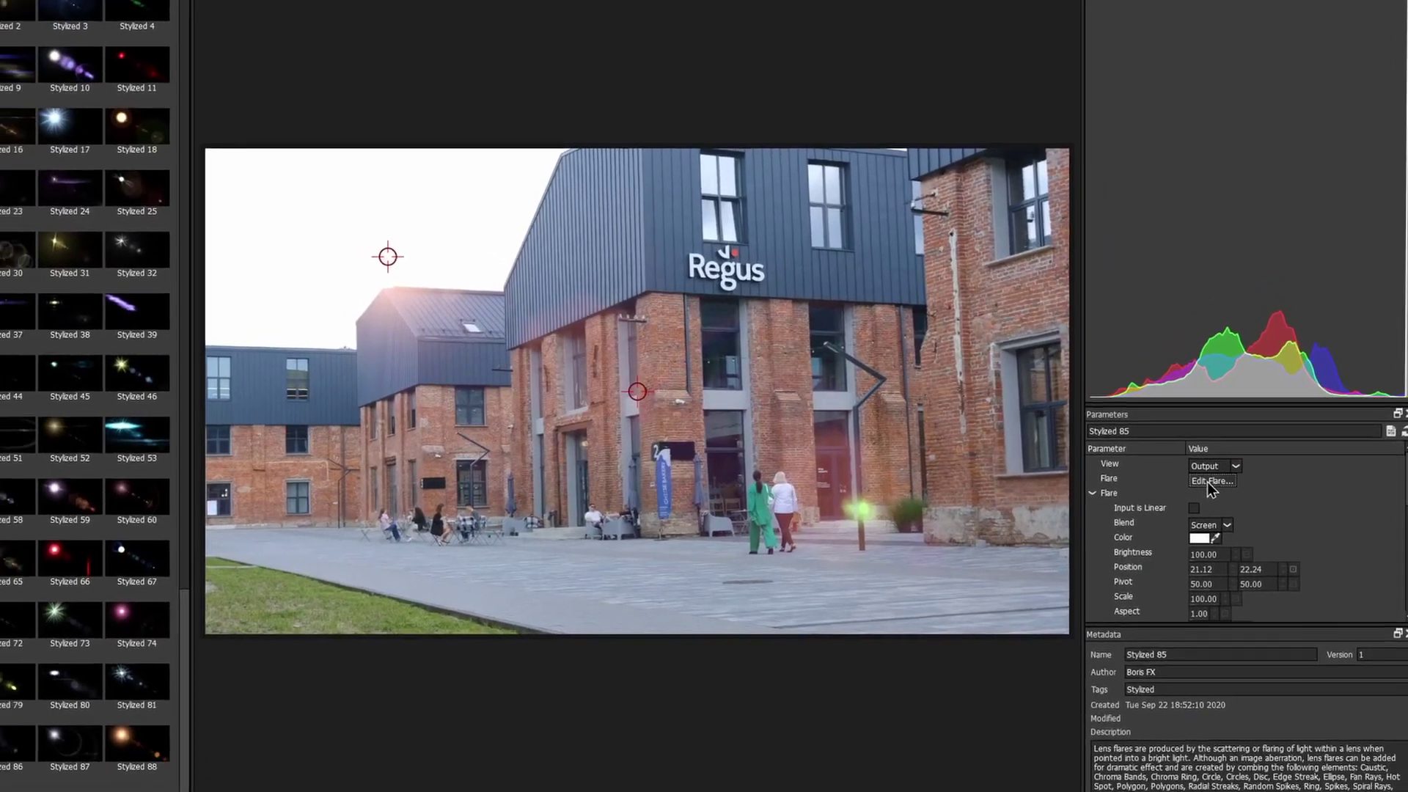
Edit the flare by moving it down over the middle building and setting the Disc element's brightness to 143.64, and apply the changes.
click(1206, 482)
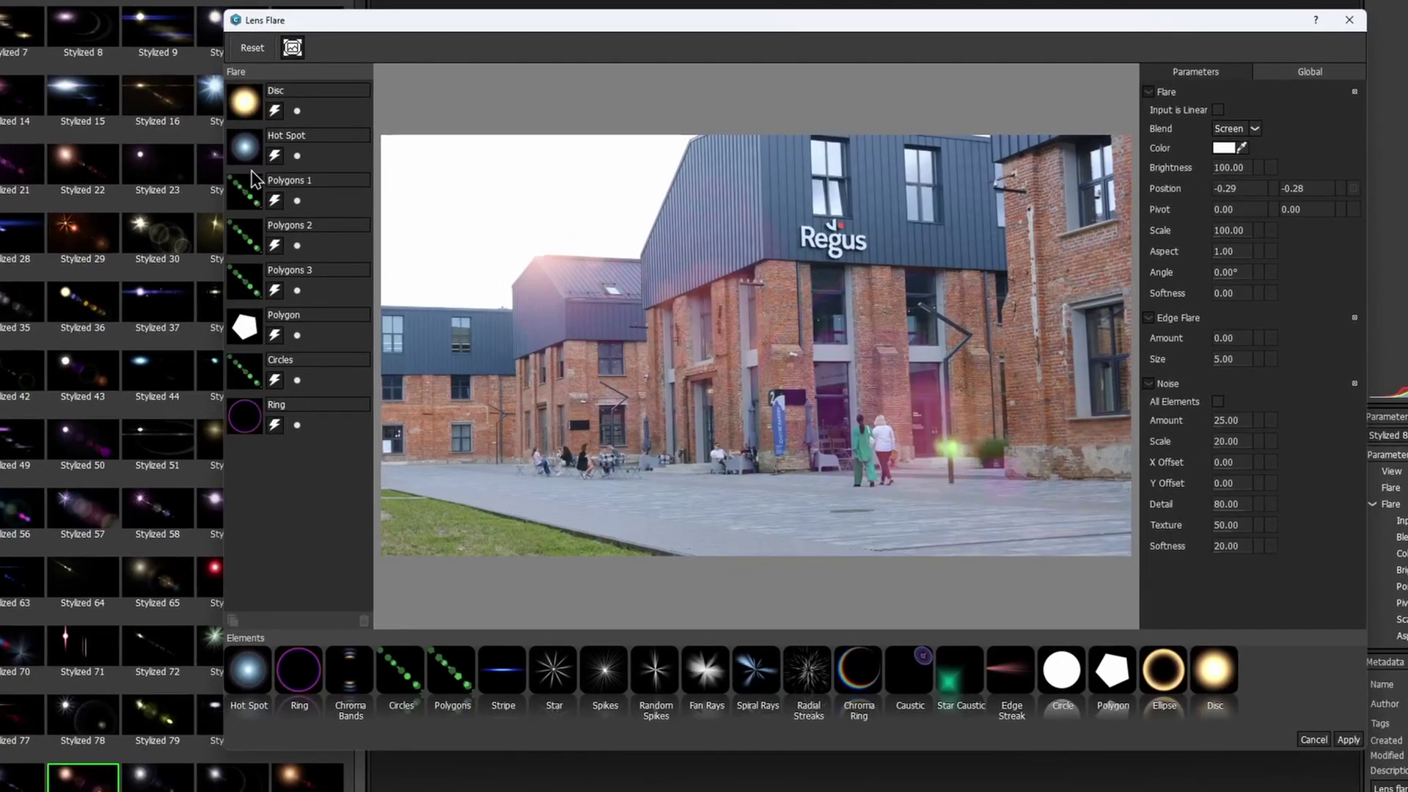
click(258, 110)
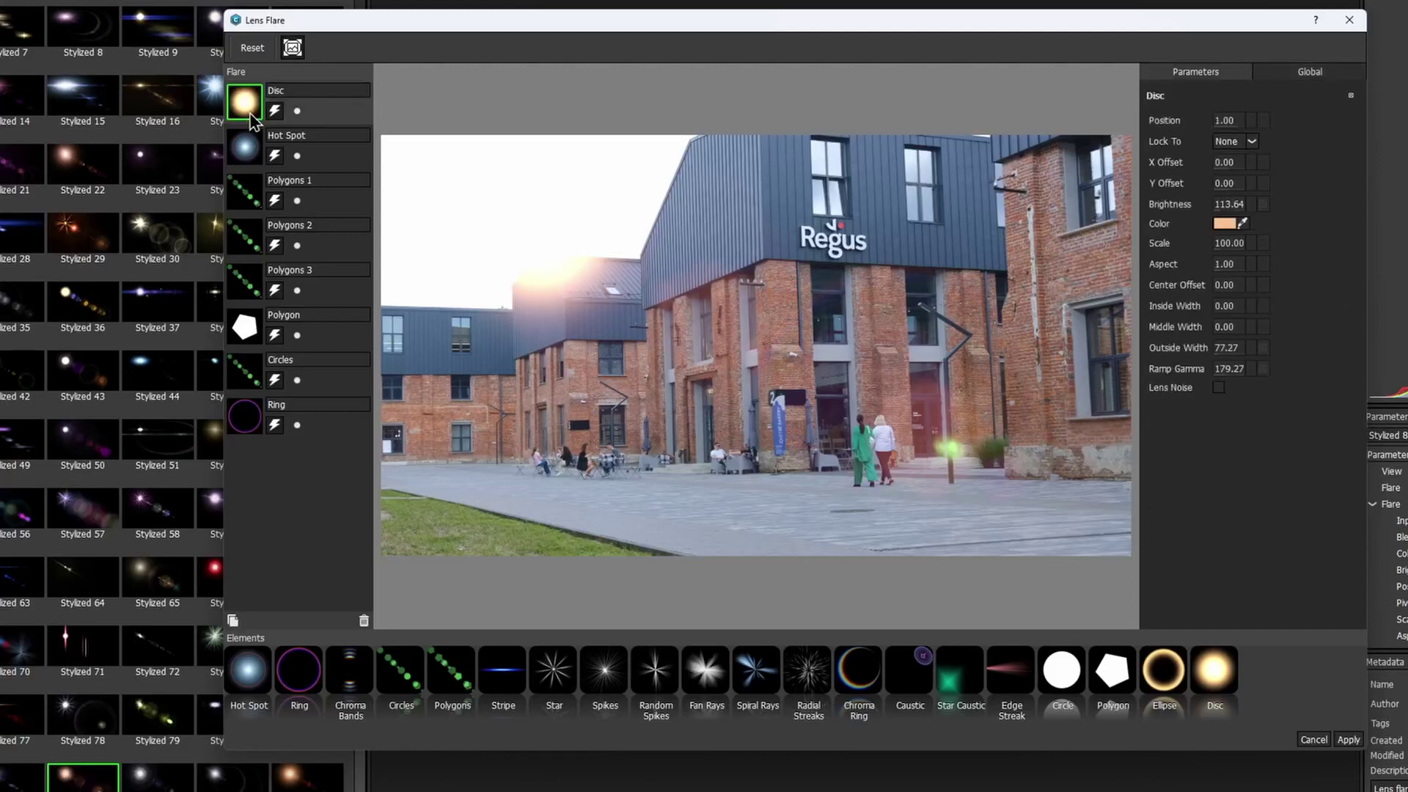
drag(550, 270, 537, 341)
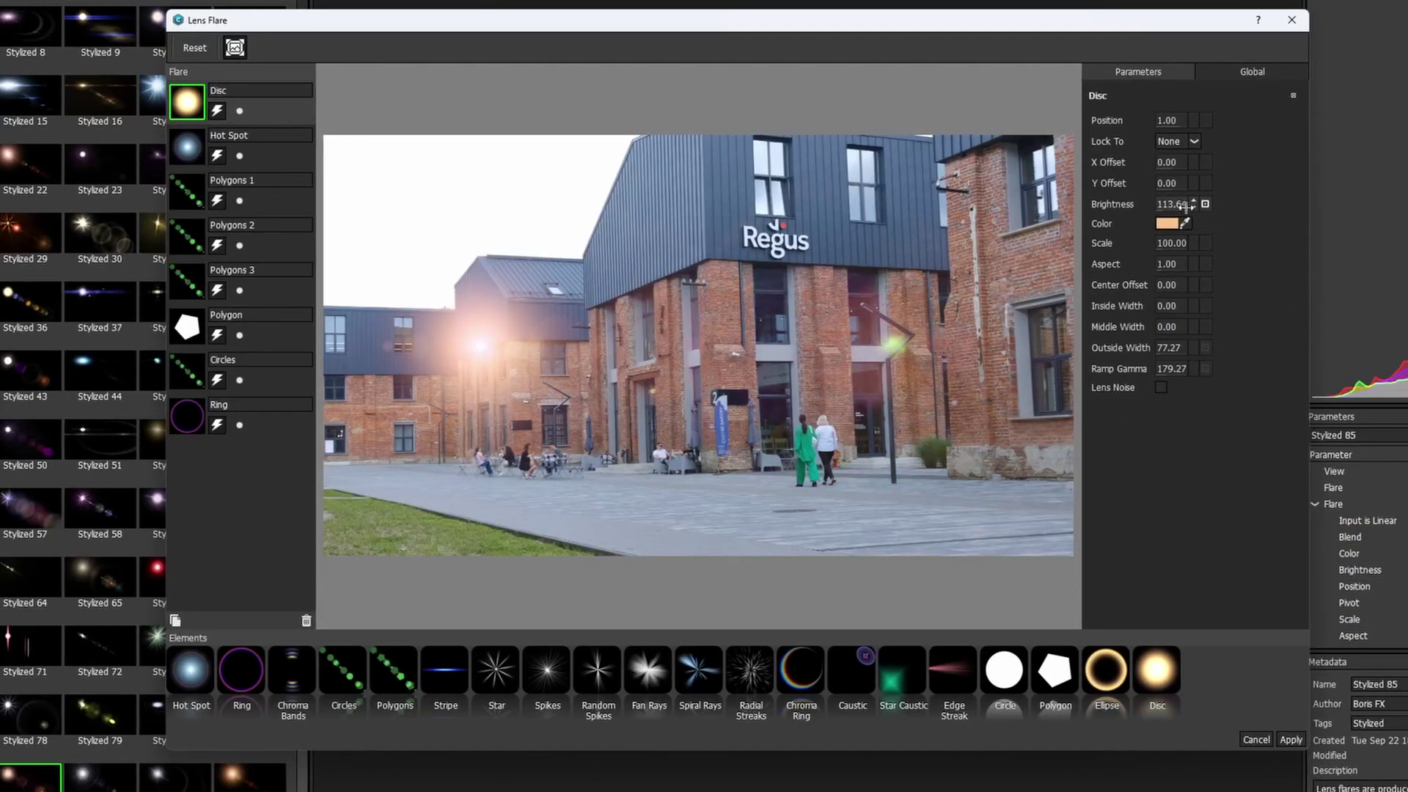
drag(1186, 207, 1200, 207)
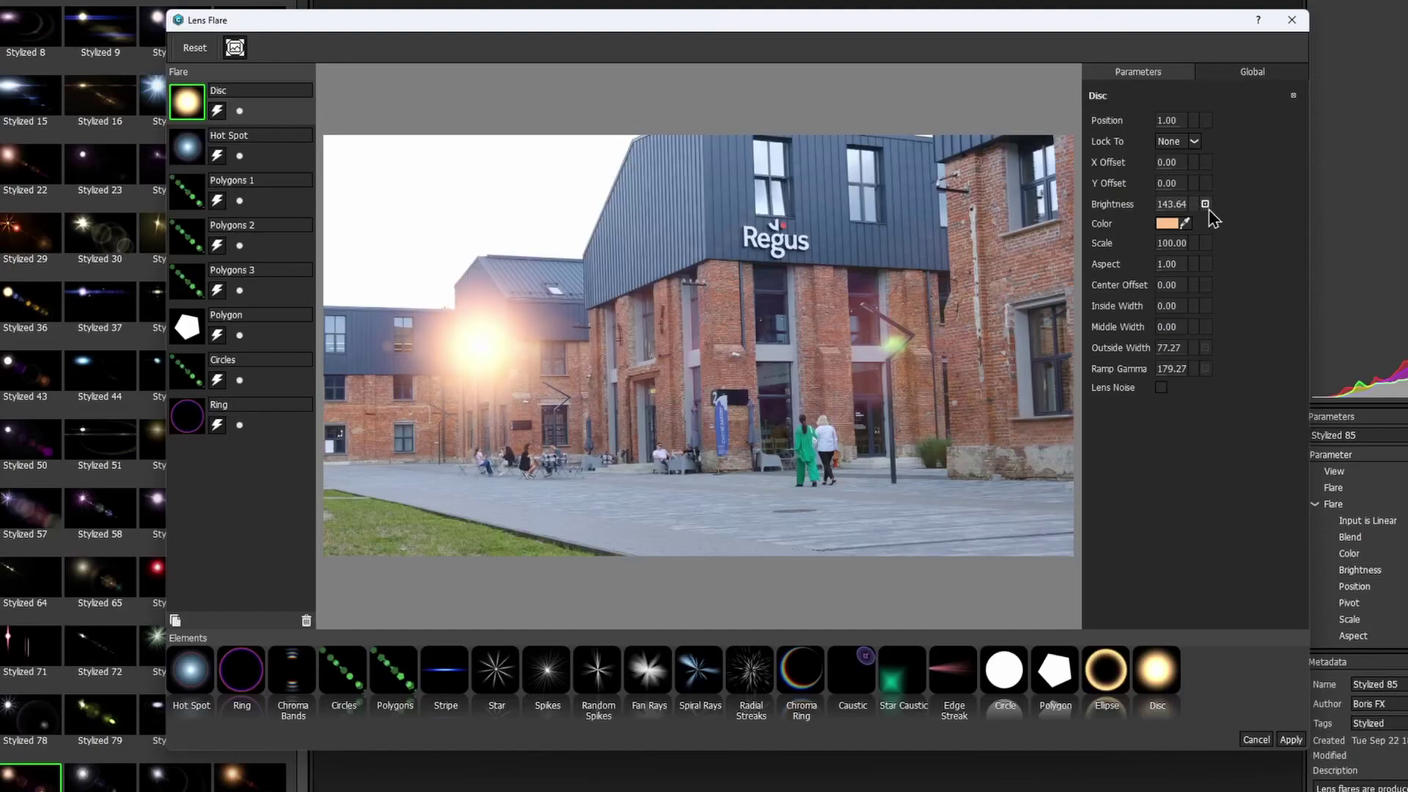
click(1291, 739)
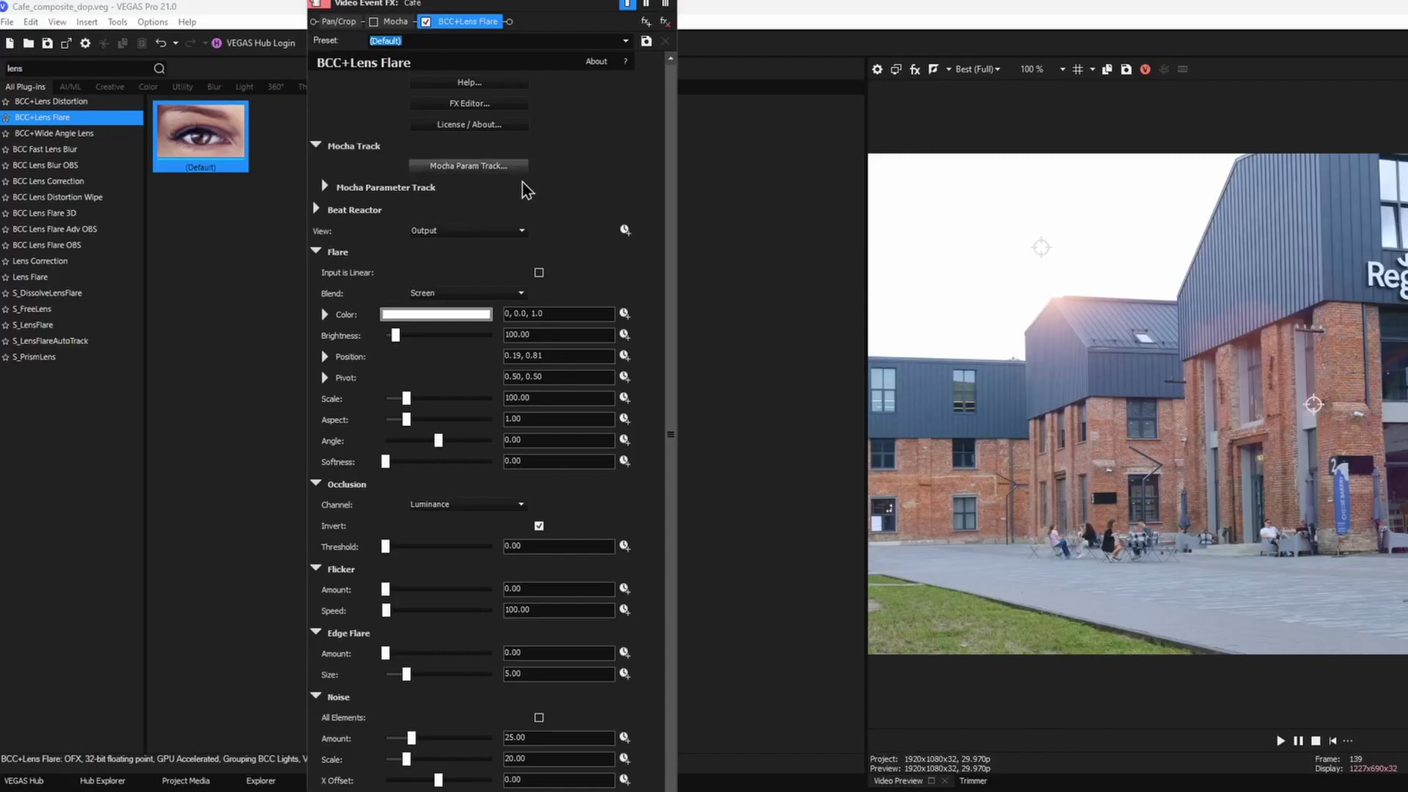
Track the flare's Position in Mocha backward and forward from the middle building's roof peak, using translation only.
click(484, 168)
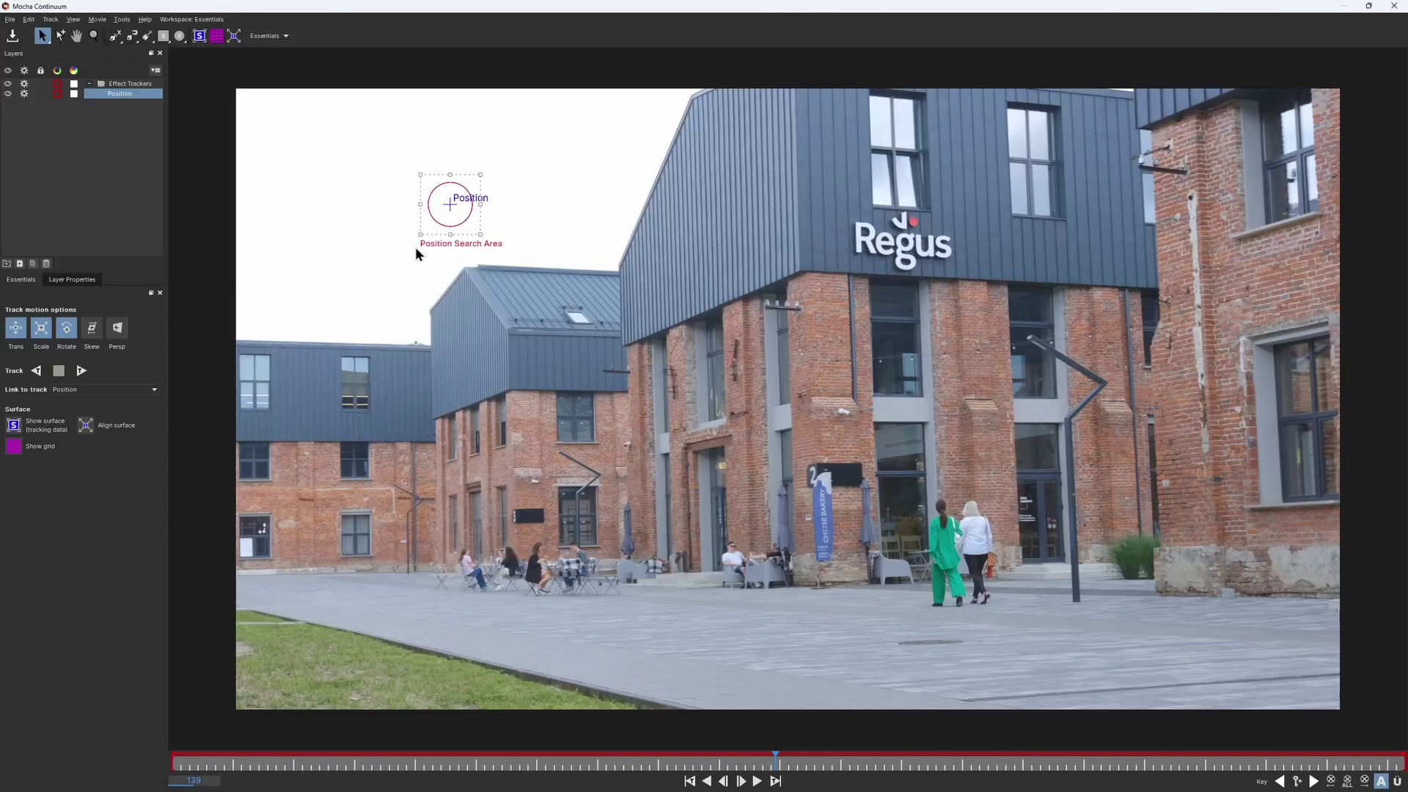
drag(468, 235, 488, 297)
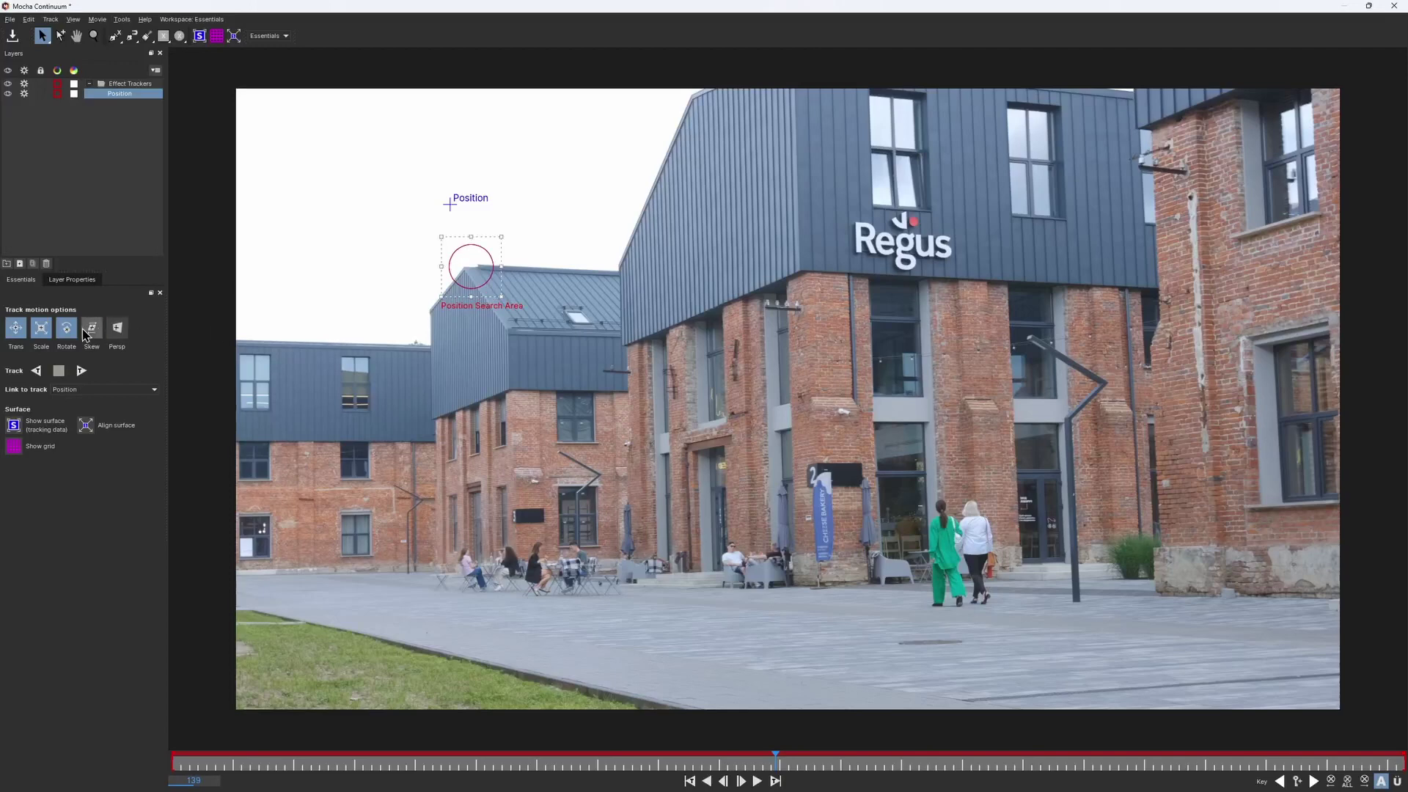
click(36, 371)
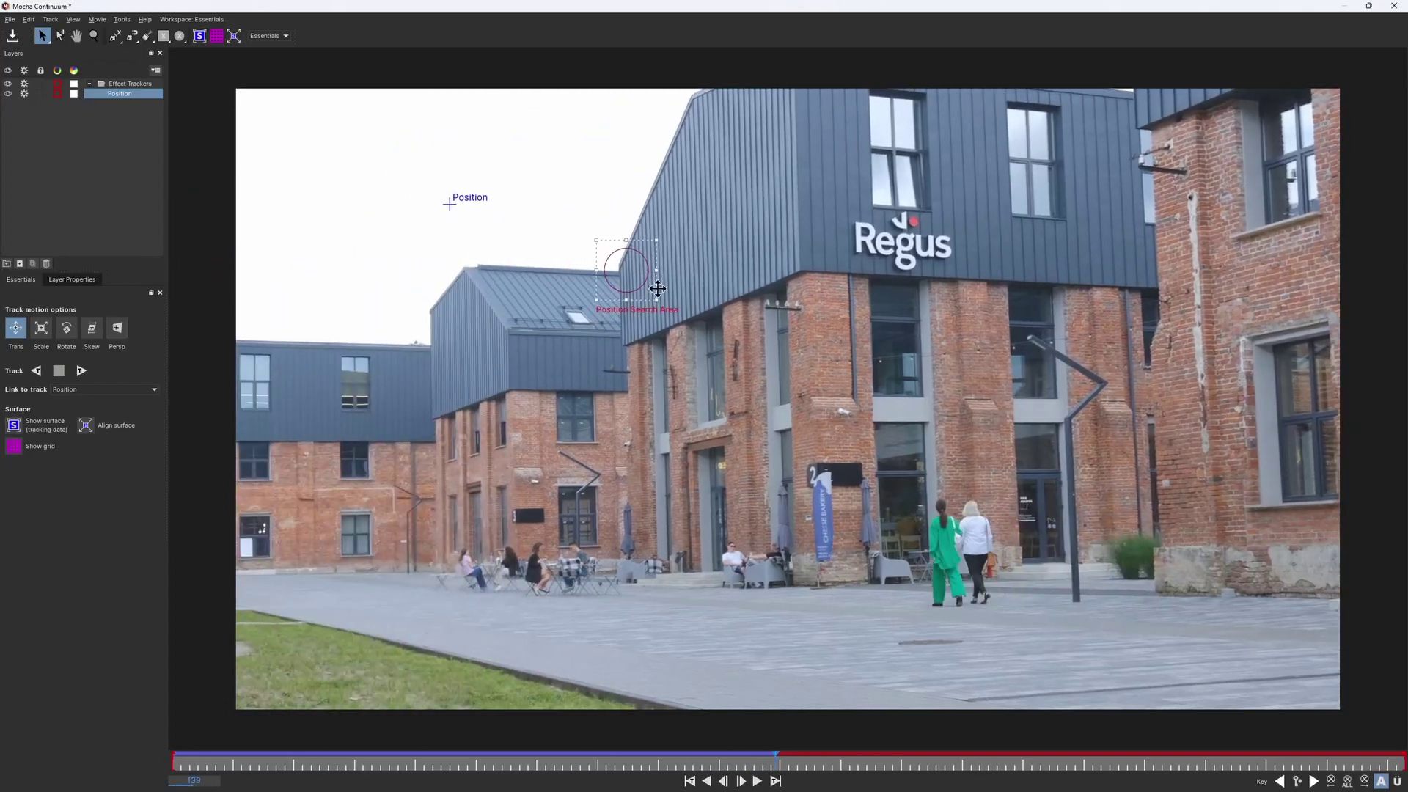
drag(636, 275, 478, 272)
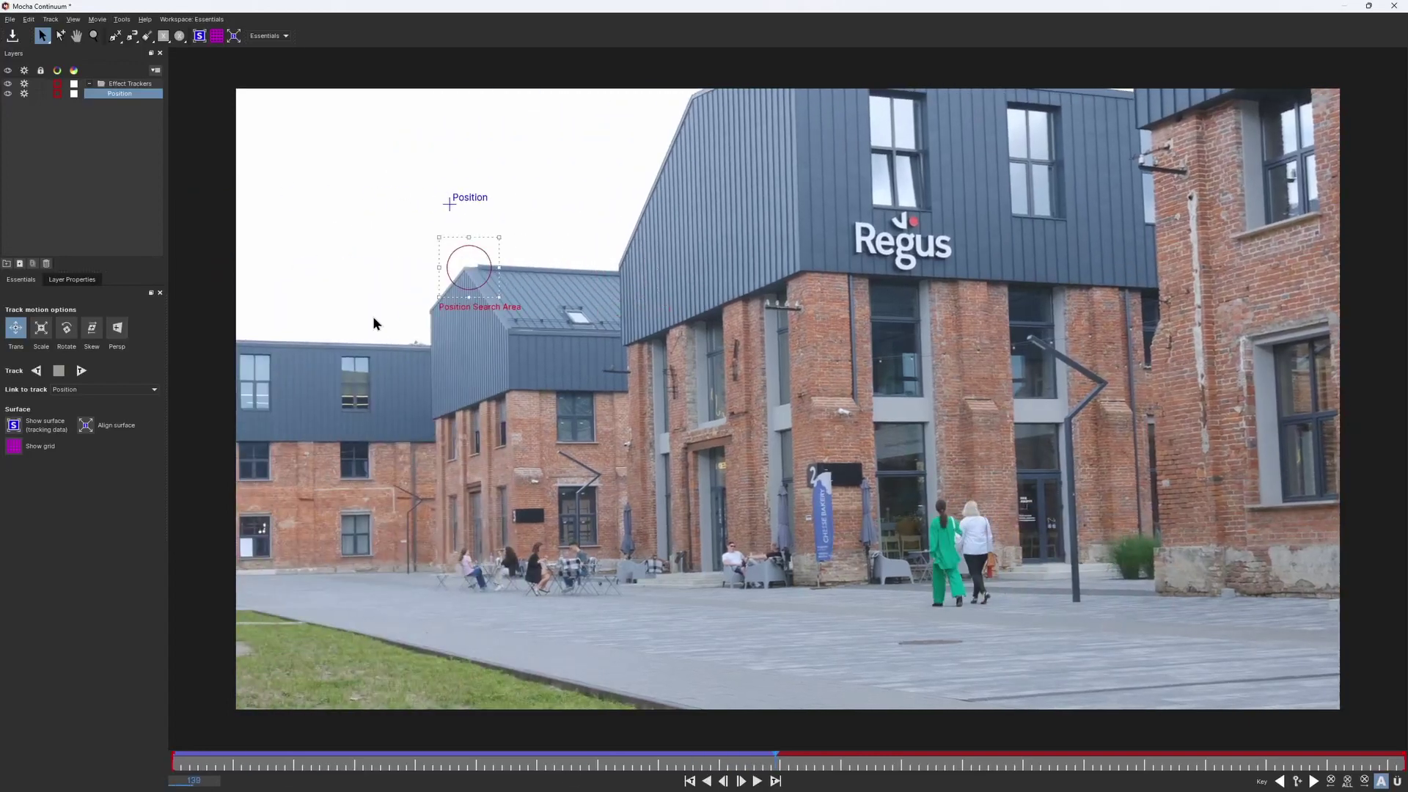
click(81, 370)
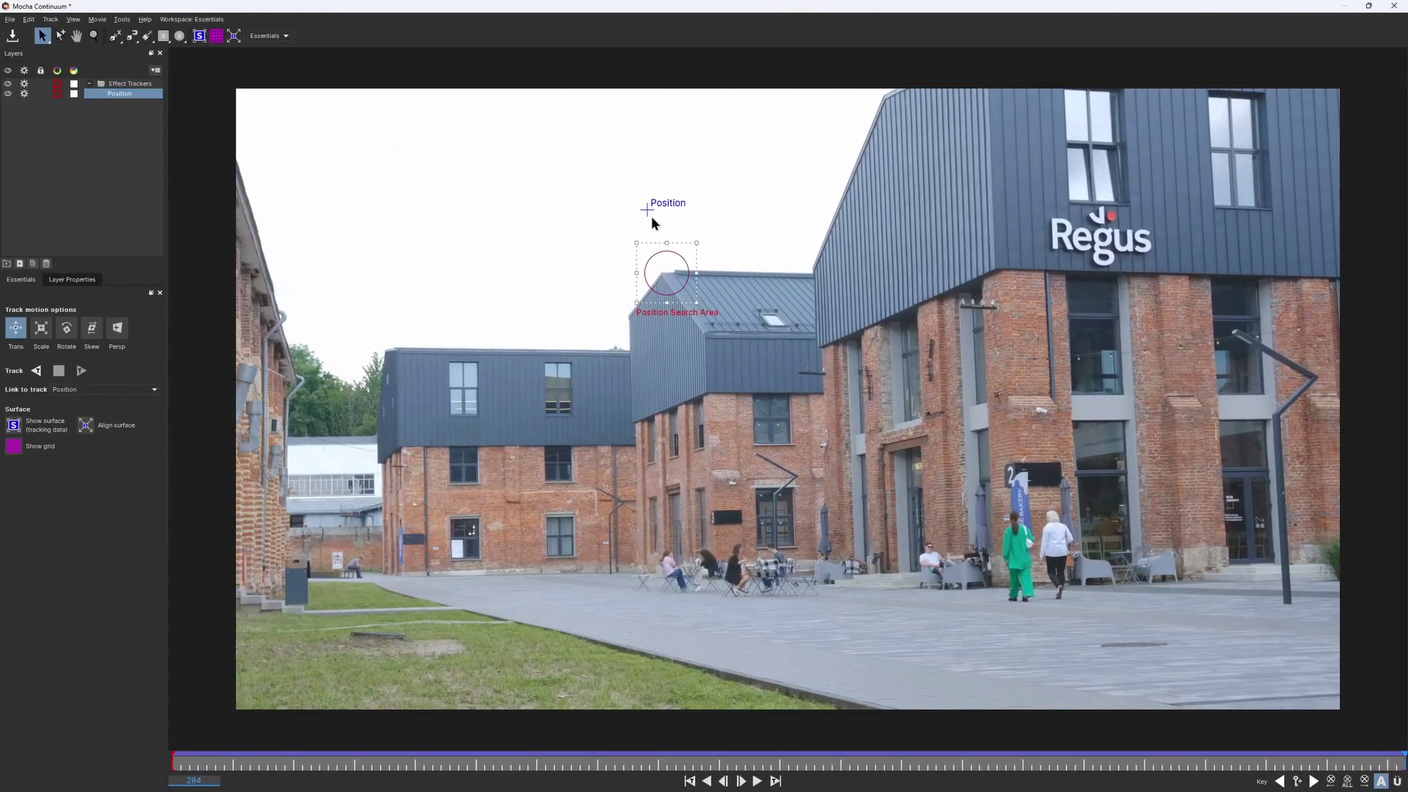
Move the tracked Position point beyond the footage's upper-left corner, save the Mocha project, and play back the flare.
drag(645, 210, 528, 219)
drag(528, 221, 293, 127)
scroll(409, 158, down, 2)
drag(447, 181, 484, 269)
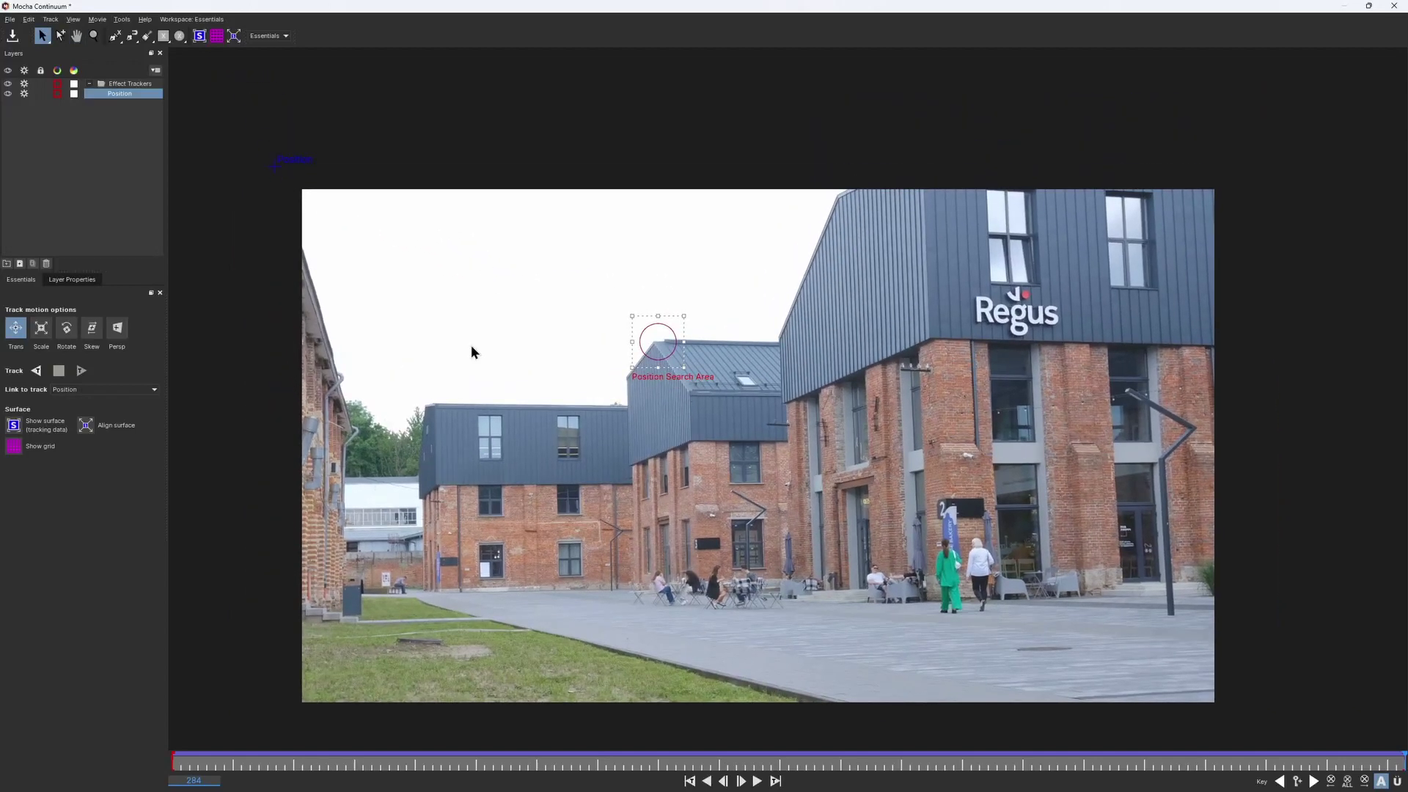
click(1393, 6)
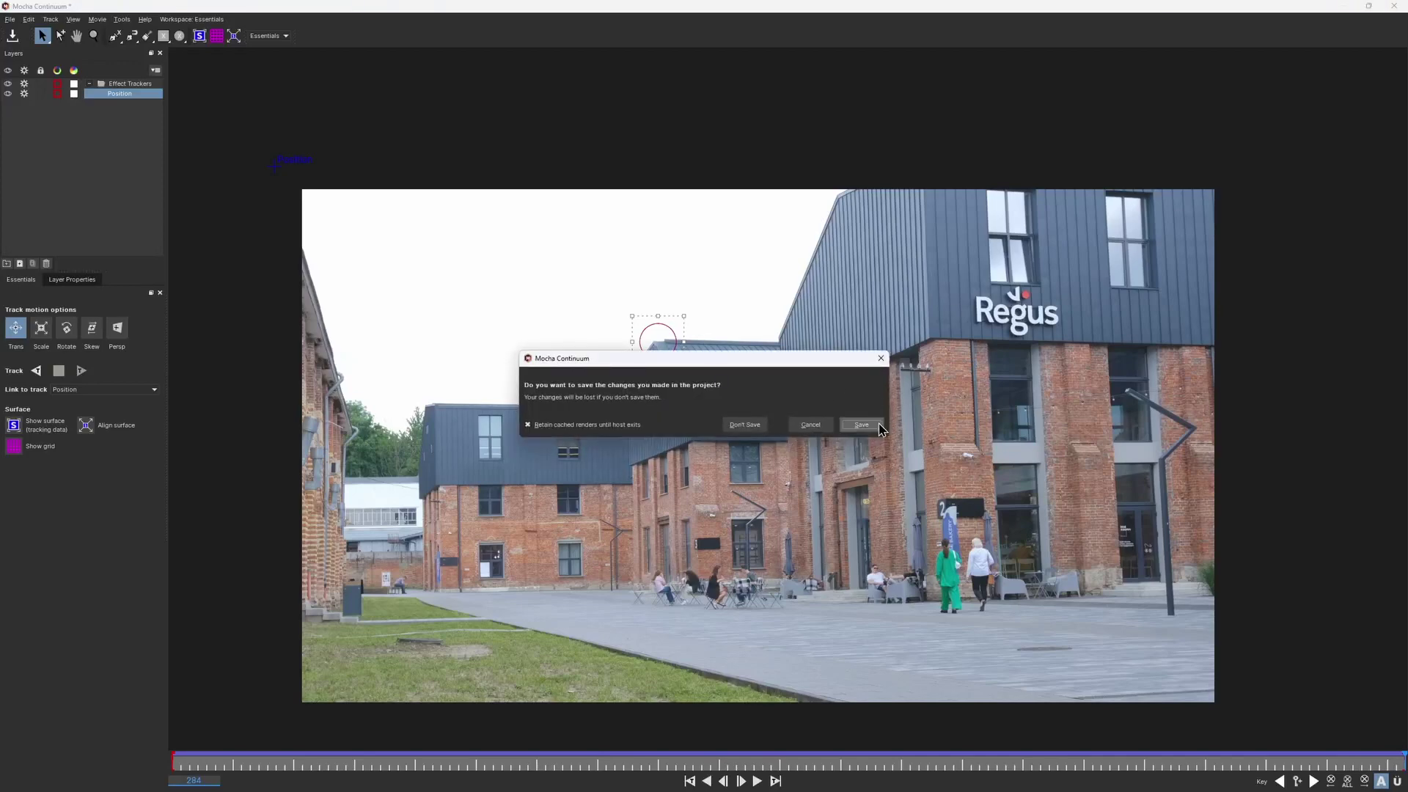
click(862, 425)
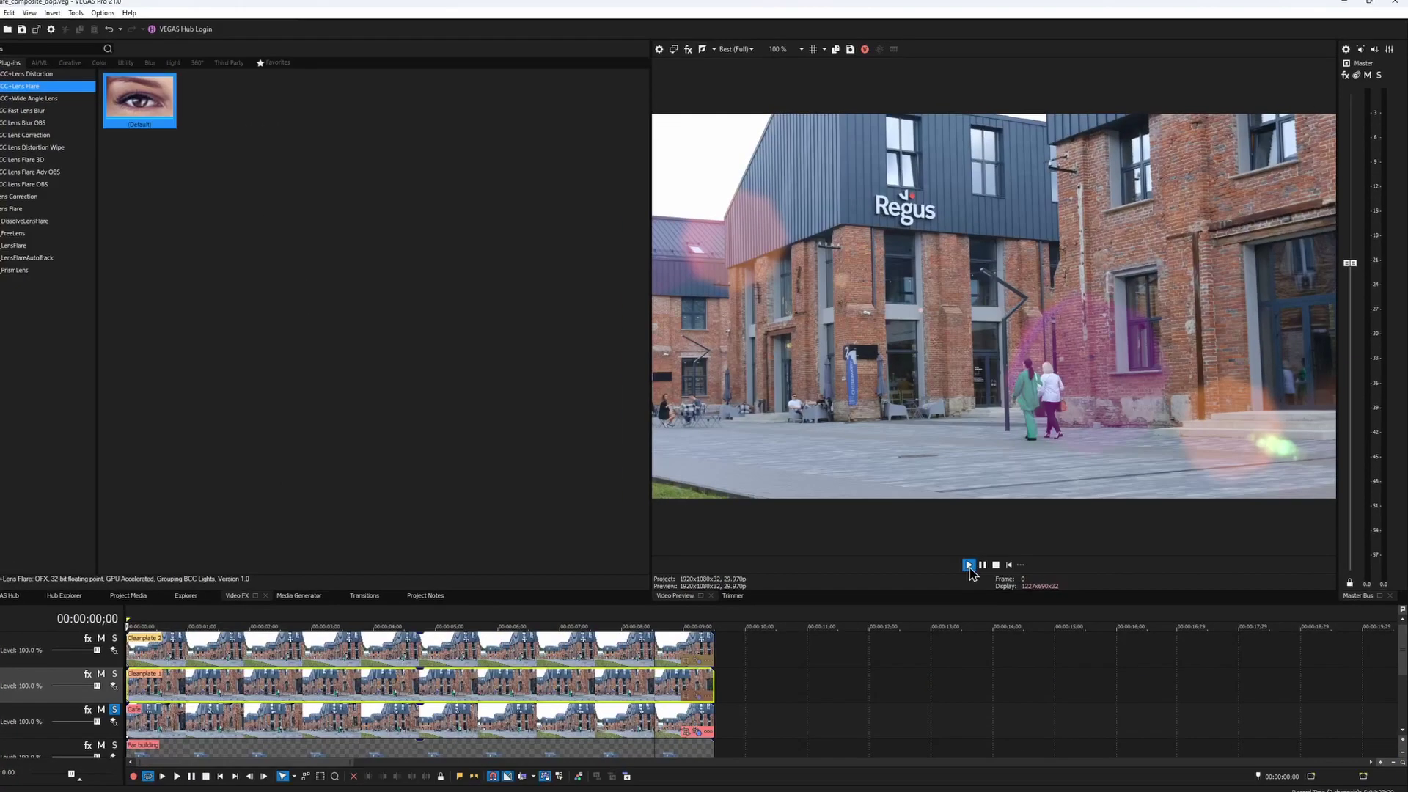
click(968, 565)
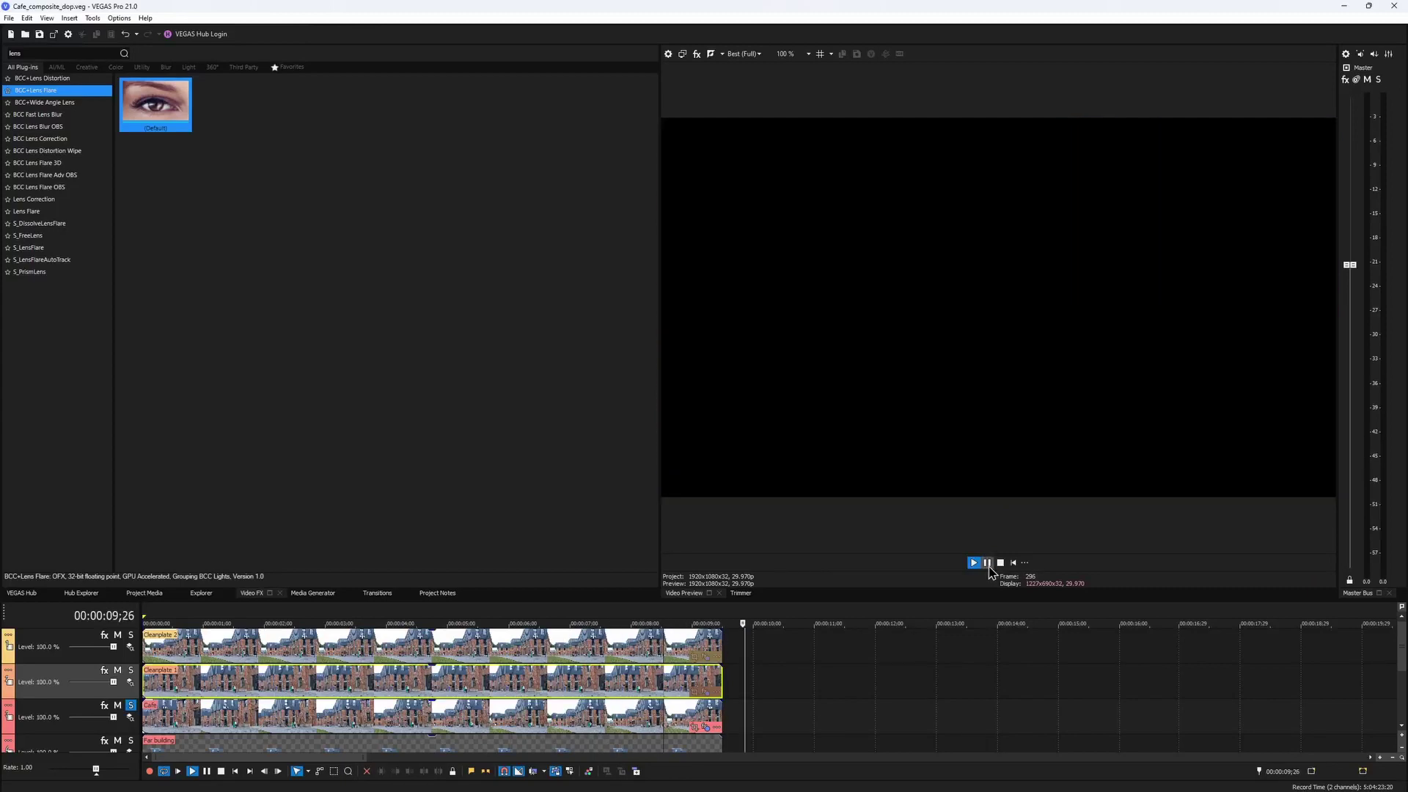
click(1002, 564)
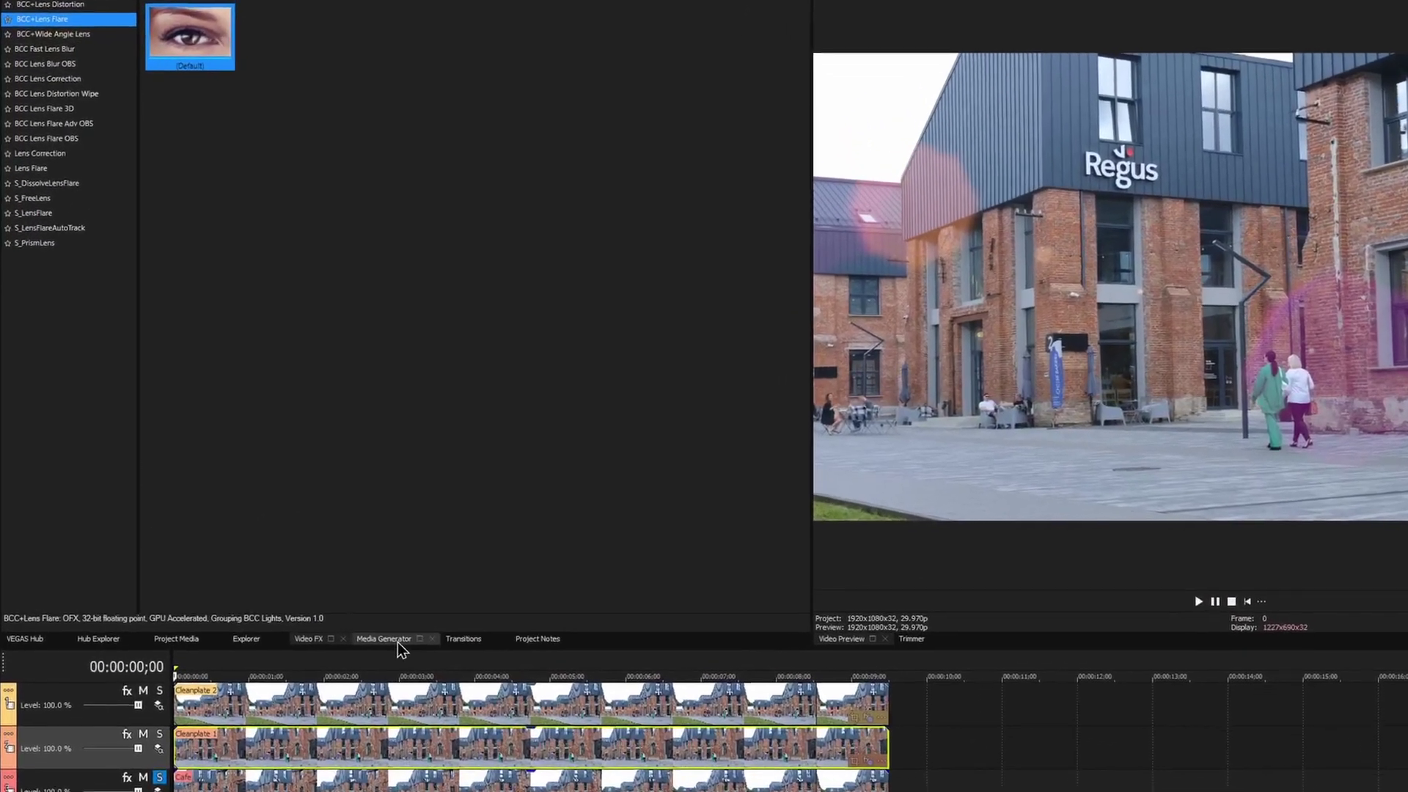
Add a black Solid Color event on a new track above Cleanplate 2, matching the footage's length, and enlarge the timeline area.
click(313, 593)
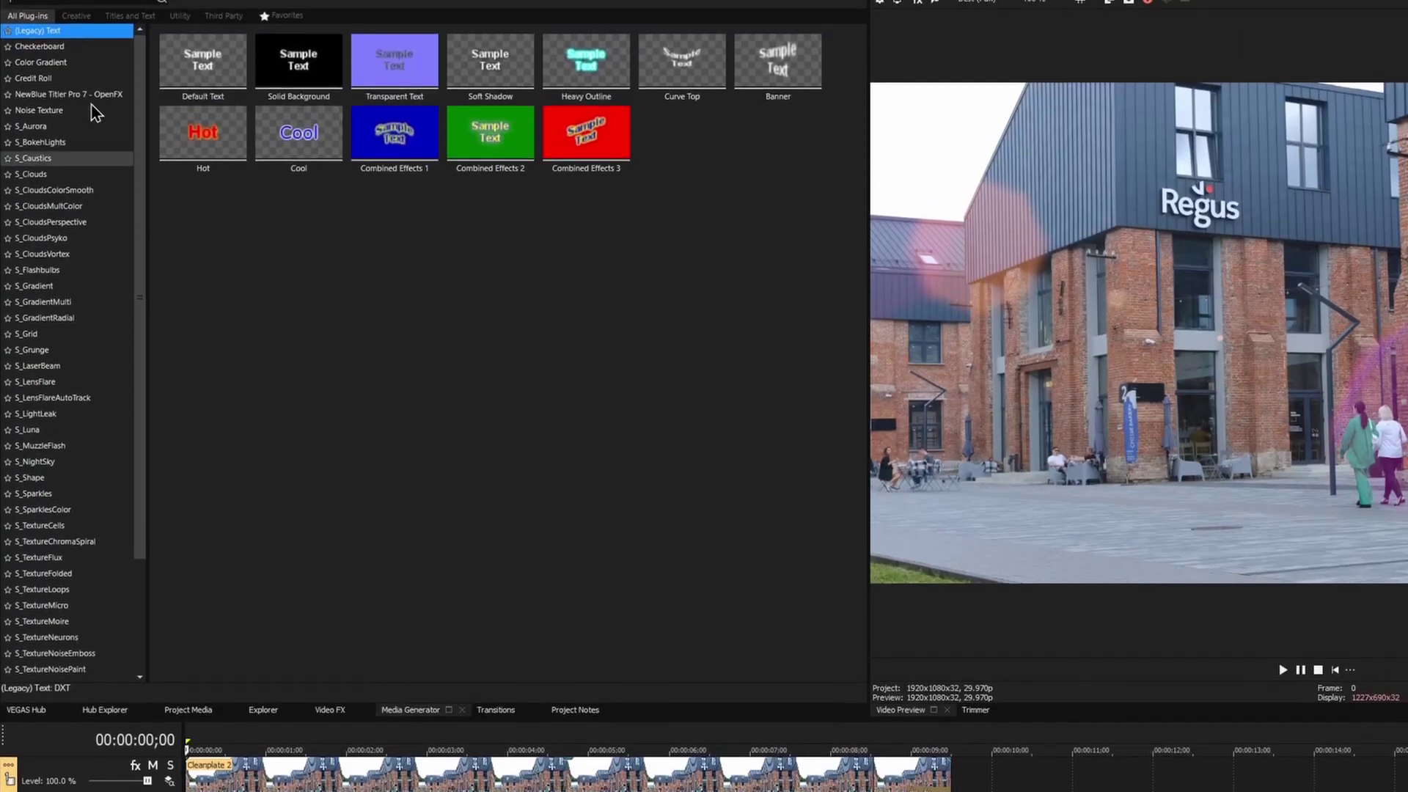
click(81, 51)
text(solid)
click(37, 119)
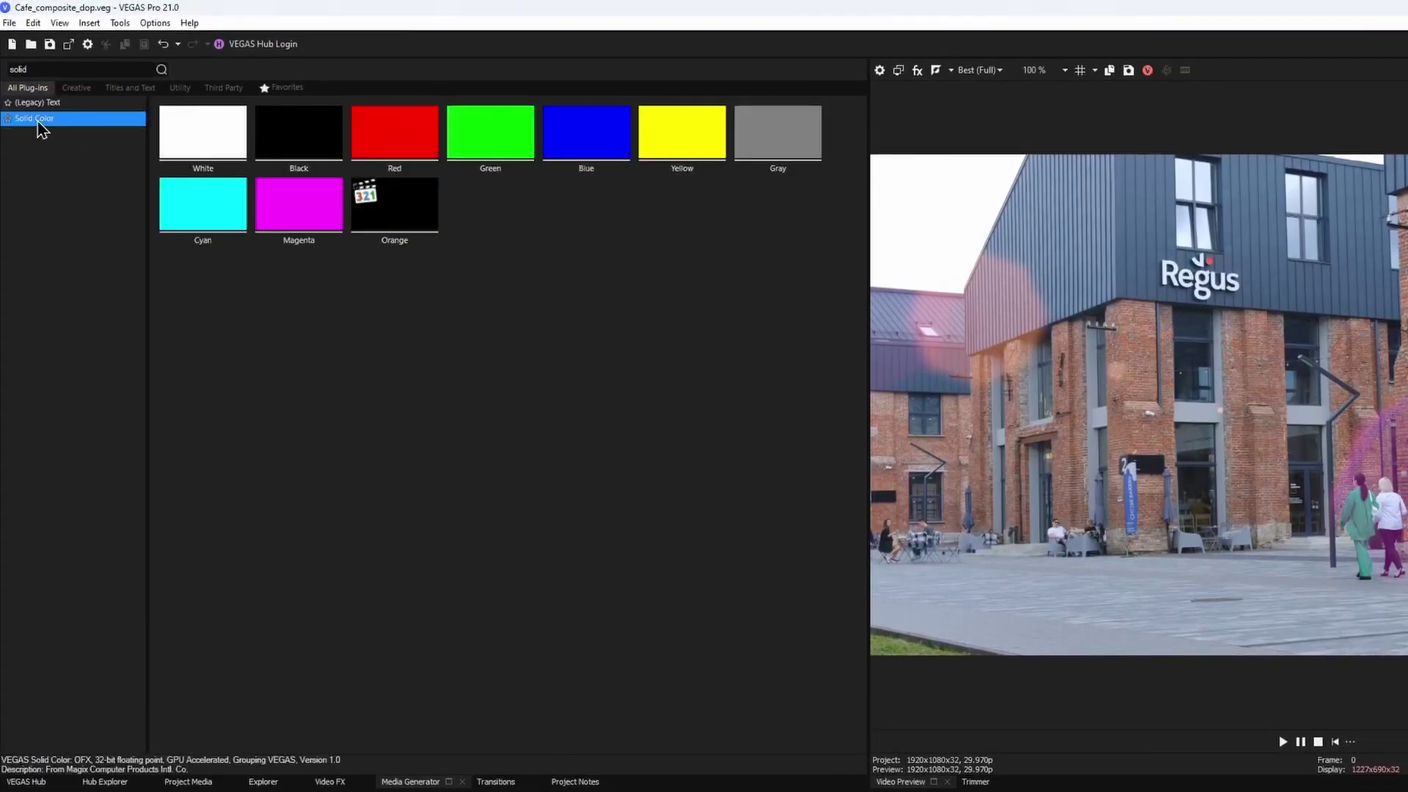
drag(298, 132, 475, 765)
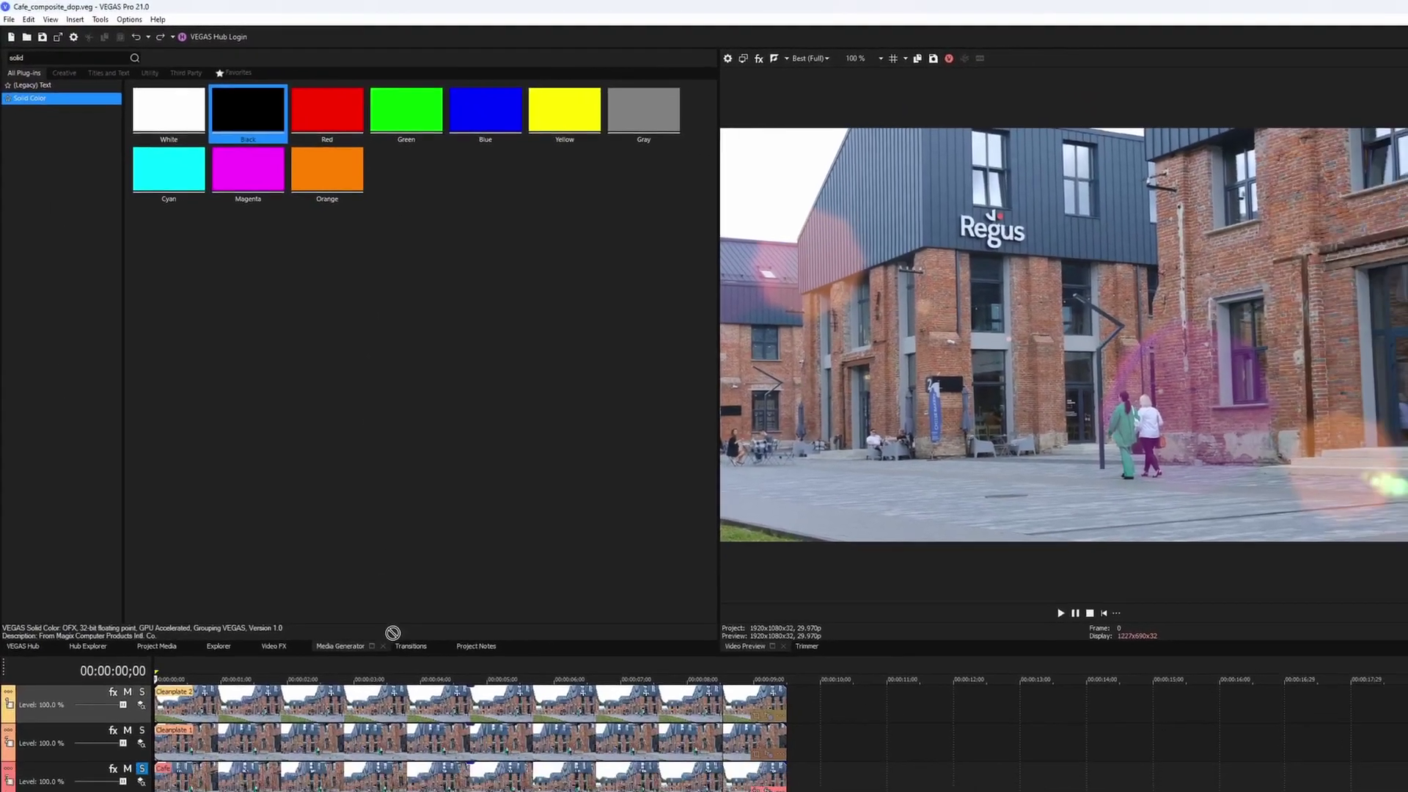
drag(393, 632, 192, 705)
drag(820, 708, 786, 709)
click(481, 149)
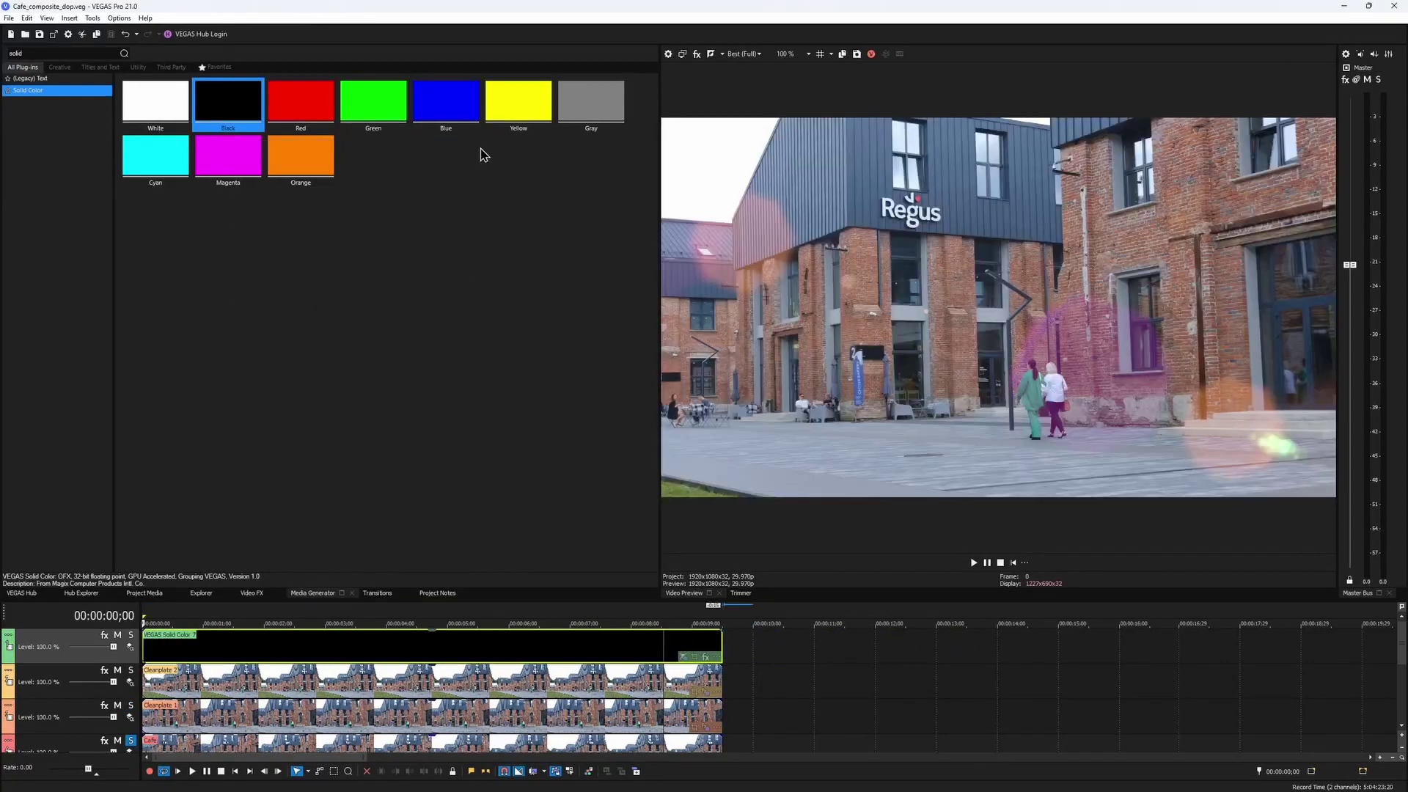
drag(473, 599, 470, 564)
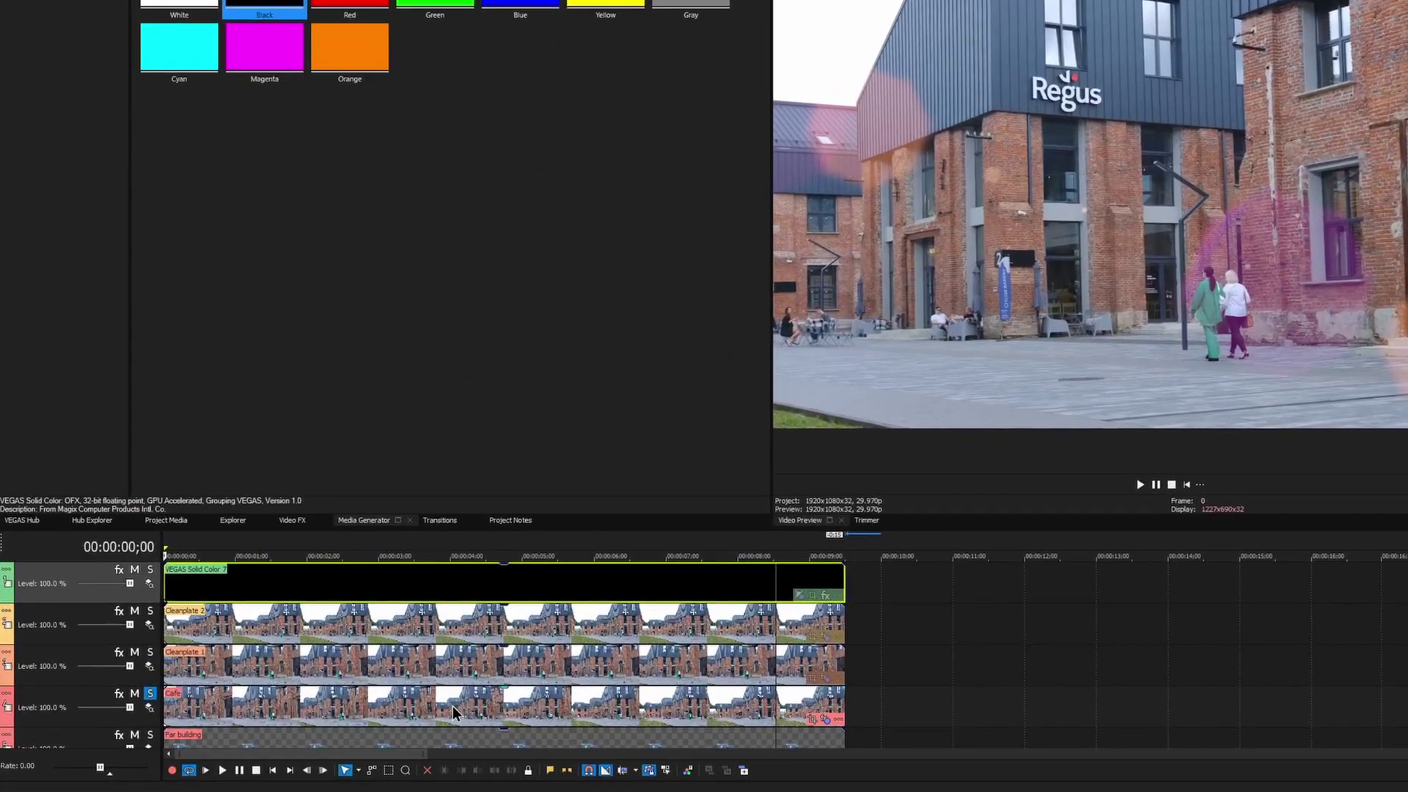
Copy the Cafe event with its effects, and remove BCC+Lens Flare from the original Cafe event.
click(388, 722)
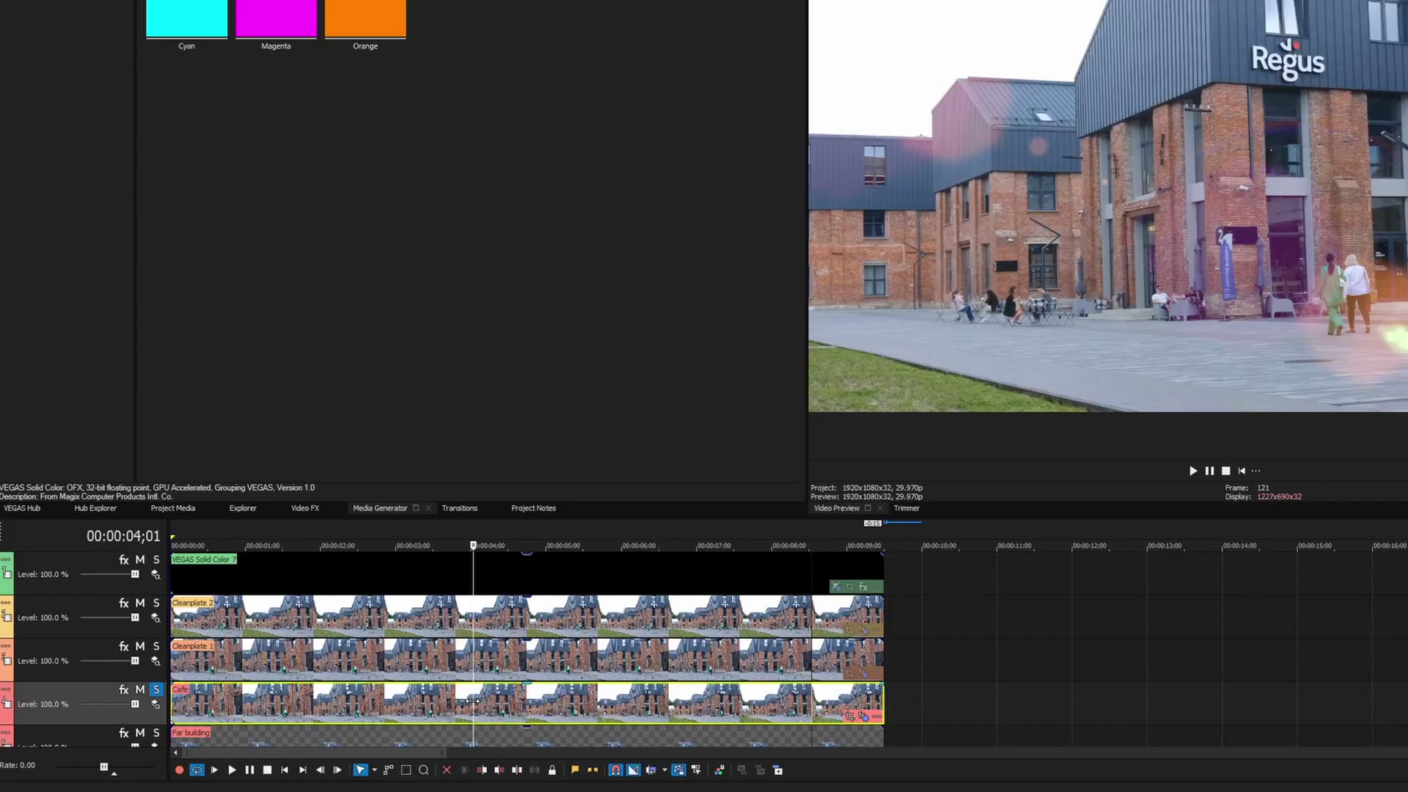
key(ctrl+c)
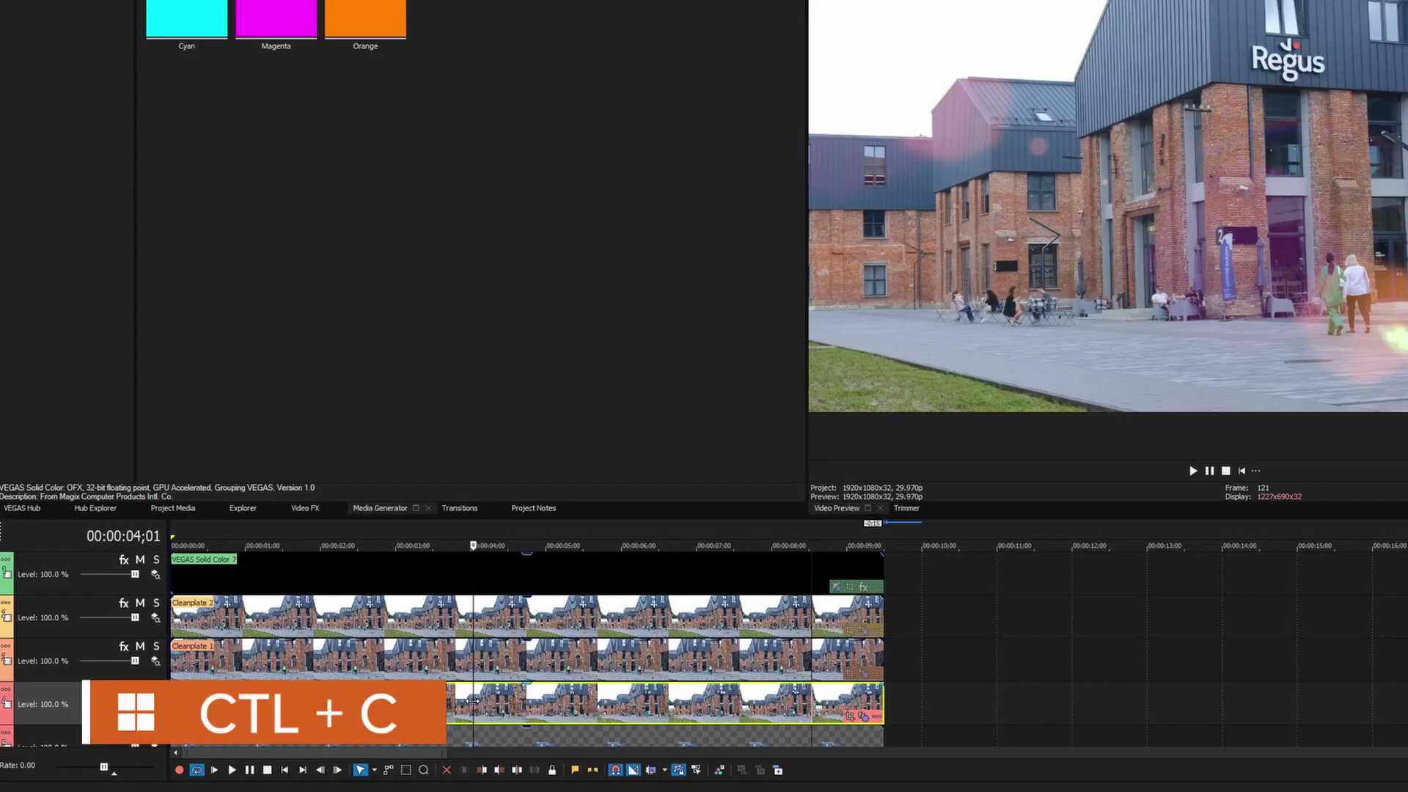
click(866, 719)
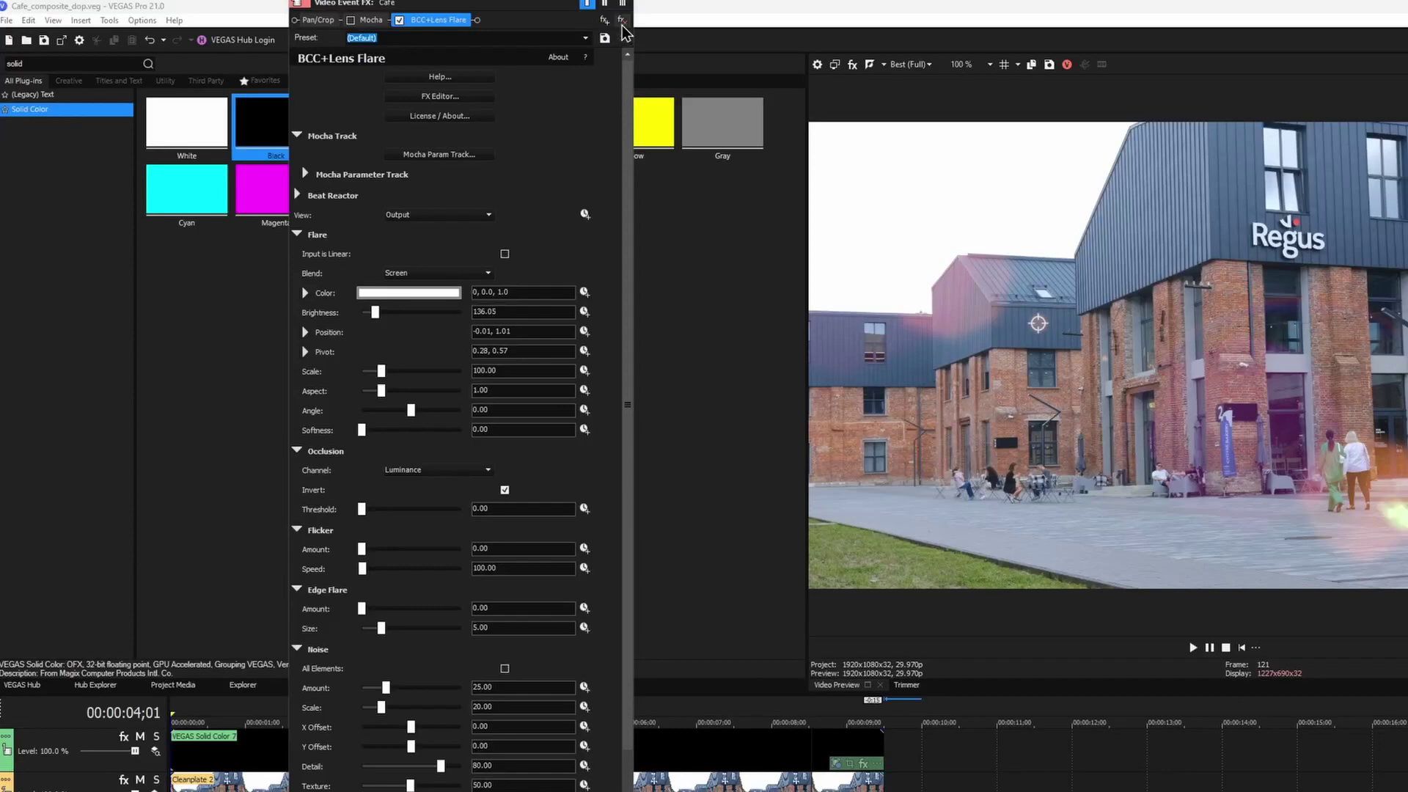
click(621, 22)
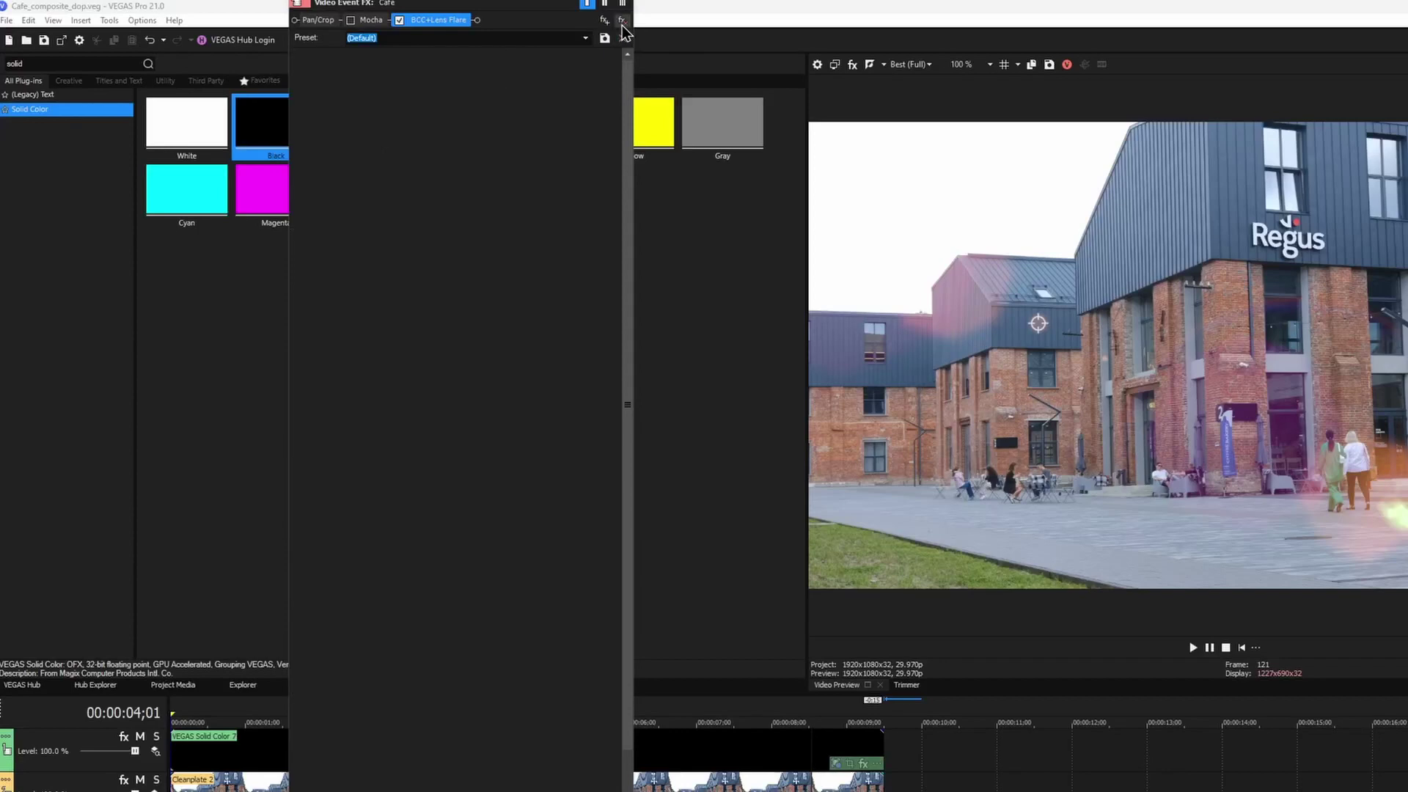
click(622, 4)
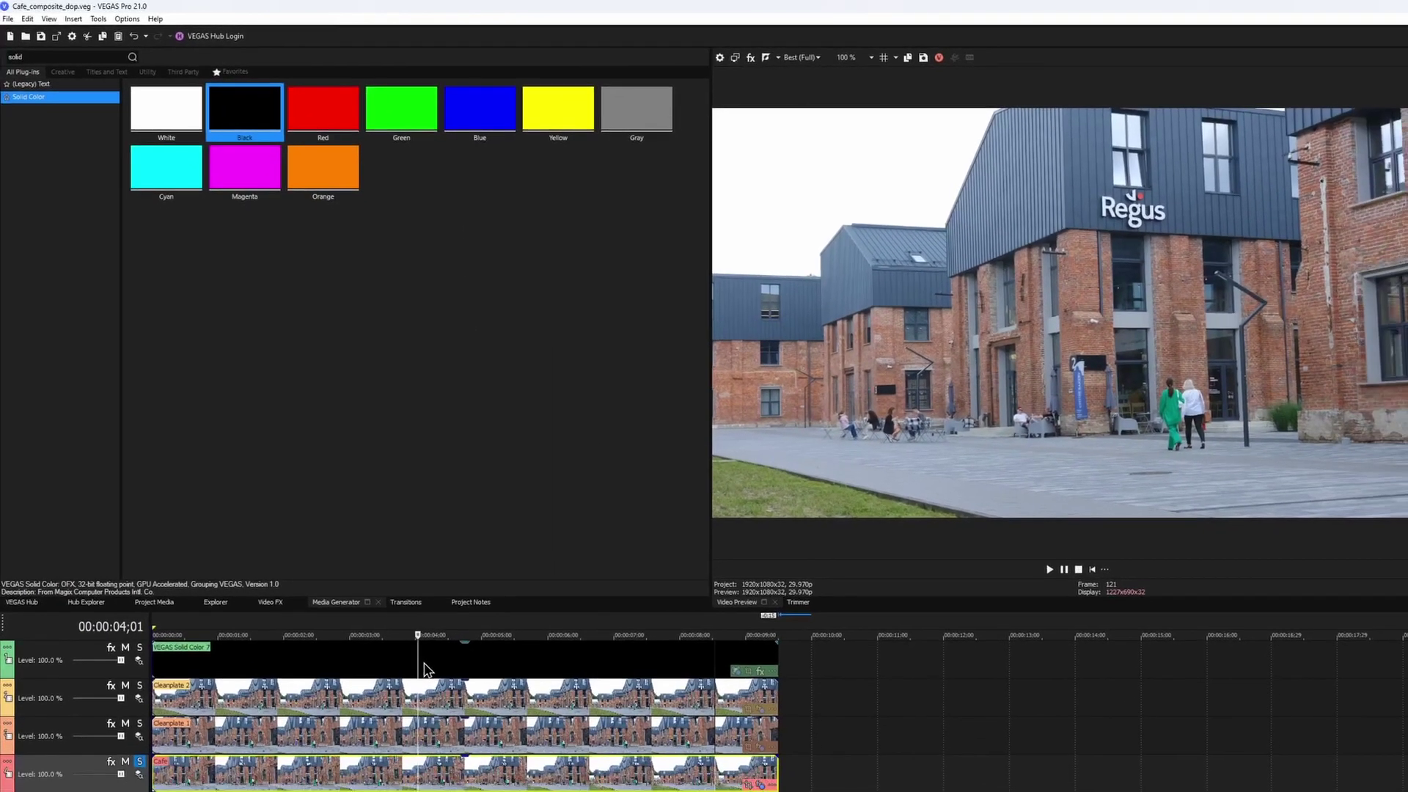
Paste the copied event attributes onto the black solid event, then unsolo the Cafe track and play the result.
click(467, 731)
right_click(467, 730)
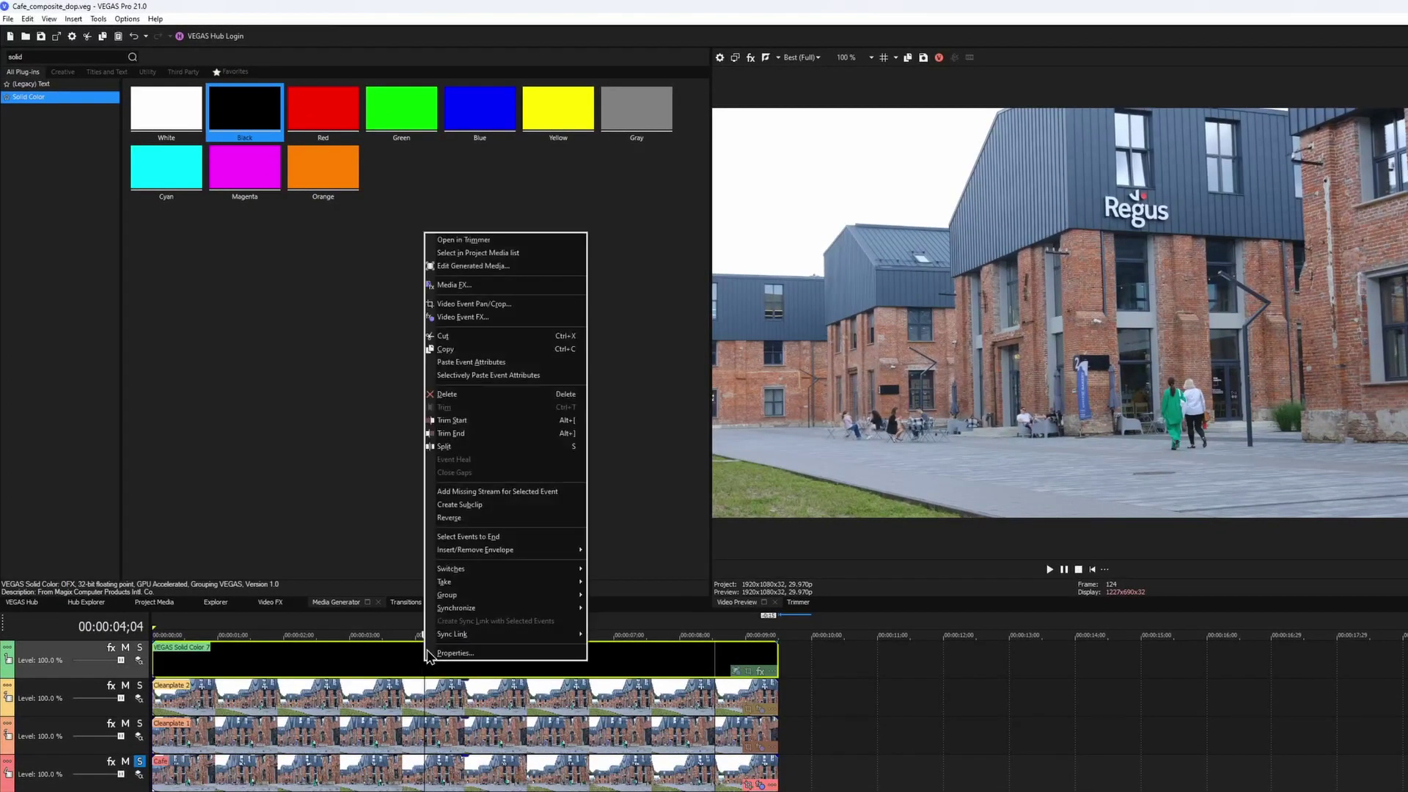
click(460, 363)
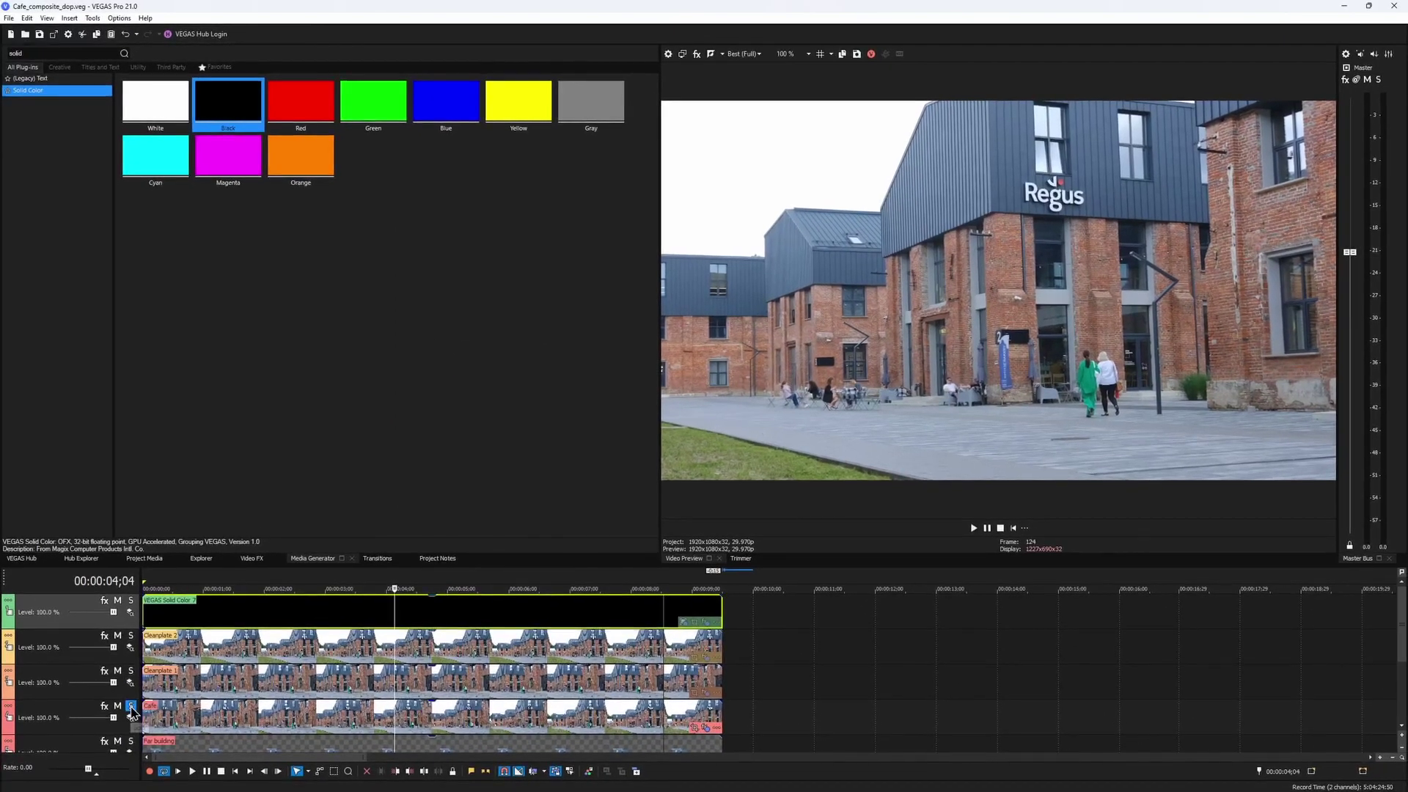
click(132, 708)
click(973, 528)
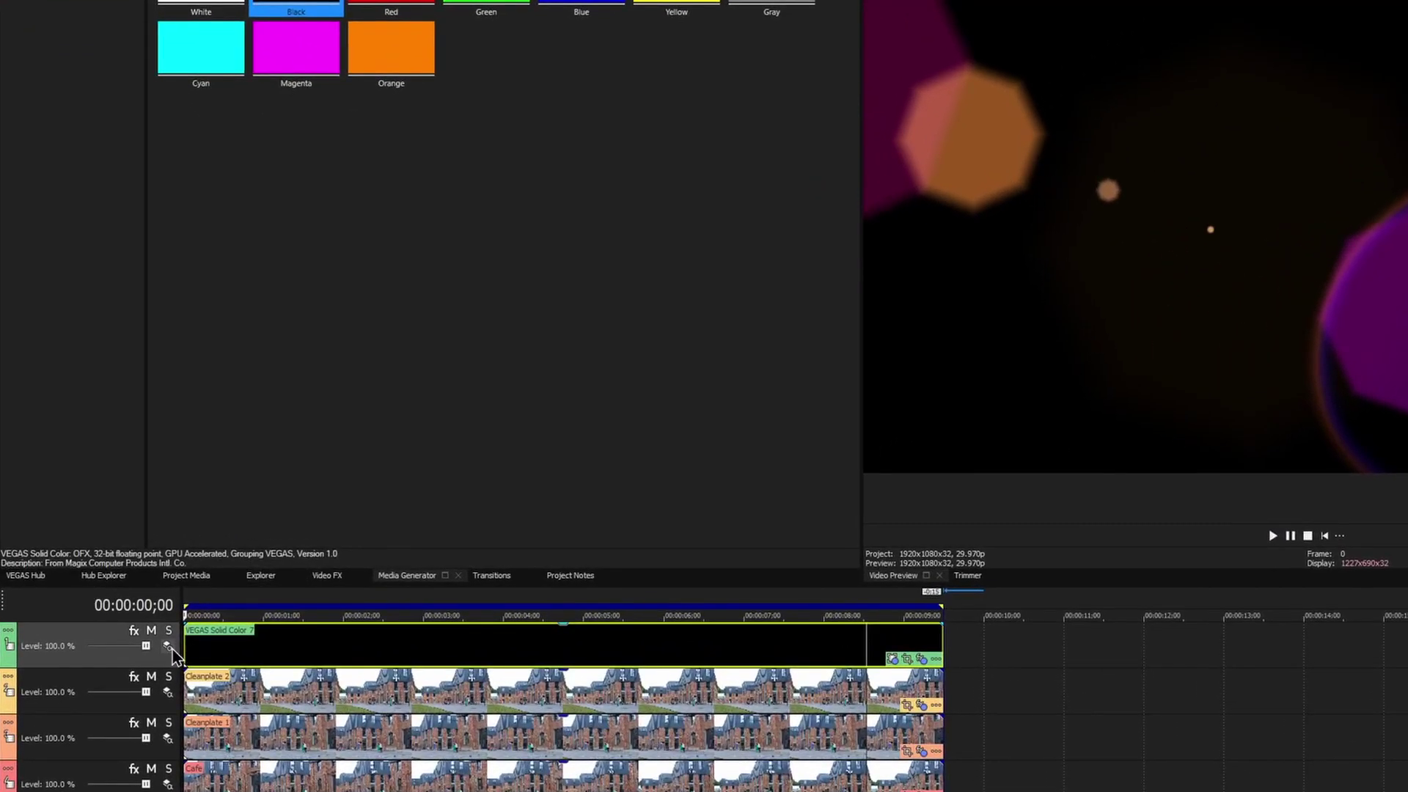
Set the solid color track's compositing mode to Screen and check the flare at several points up to 00:00:09;08.
click(168, 647)
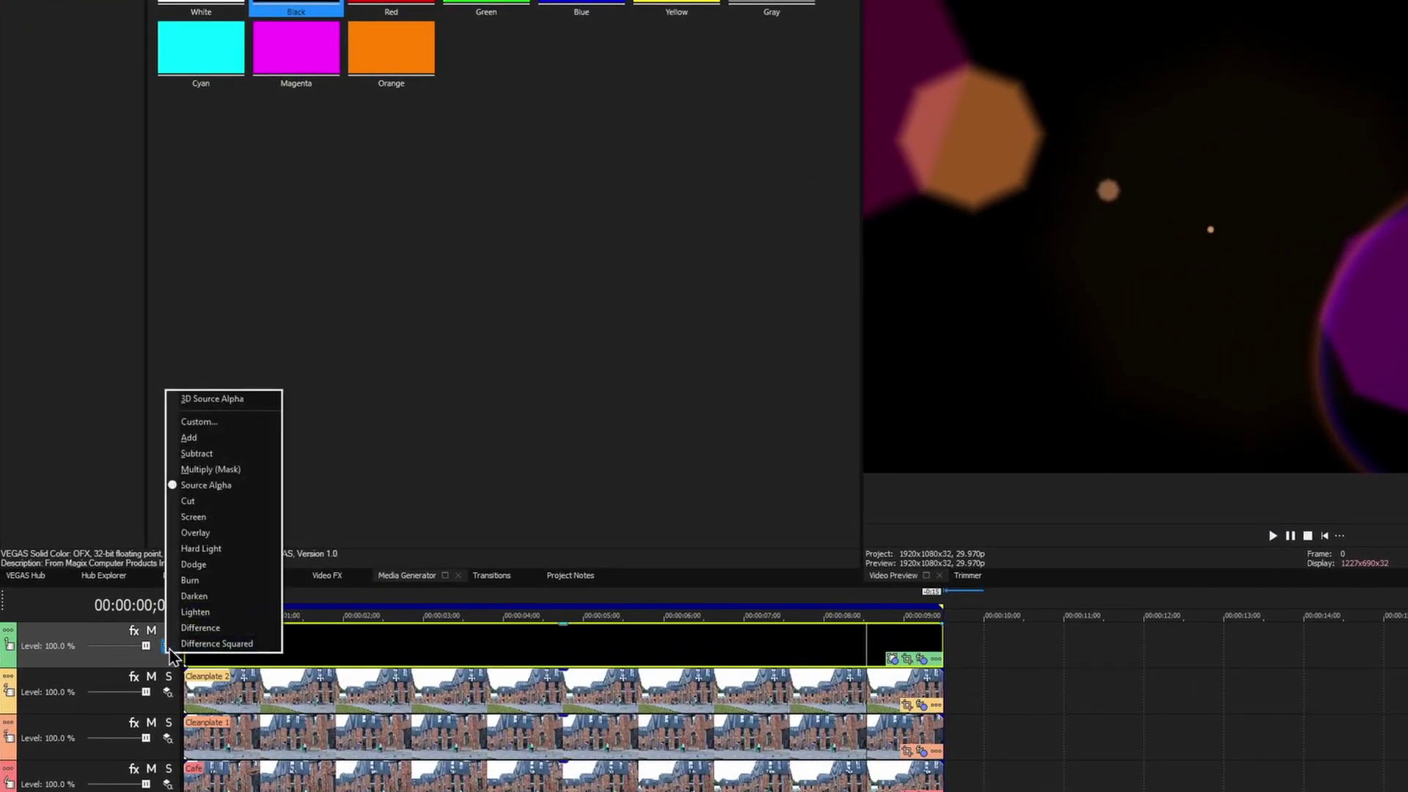
click(229, 518)
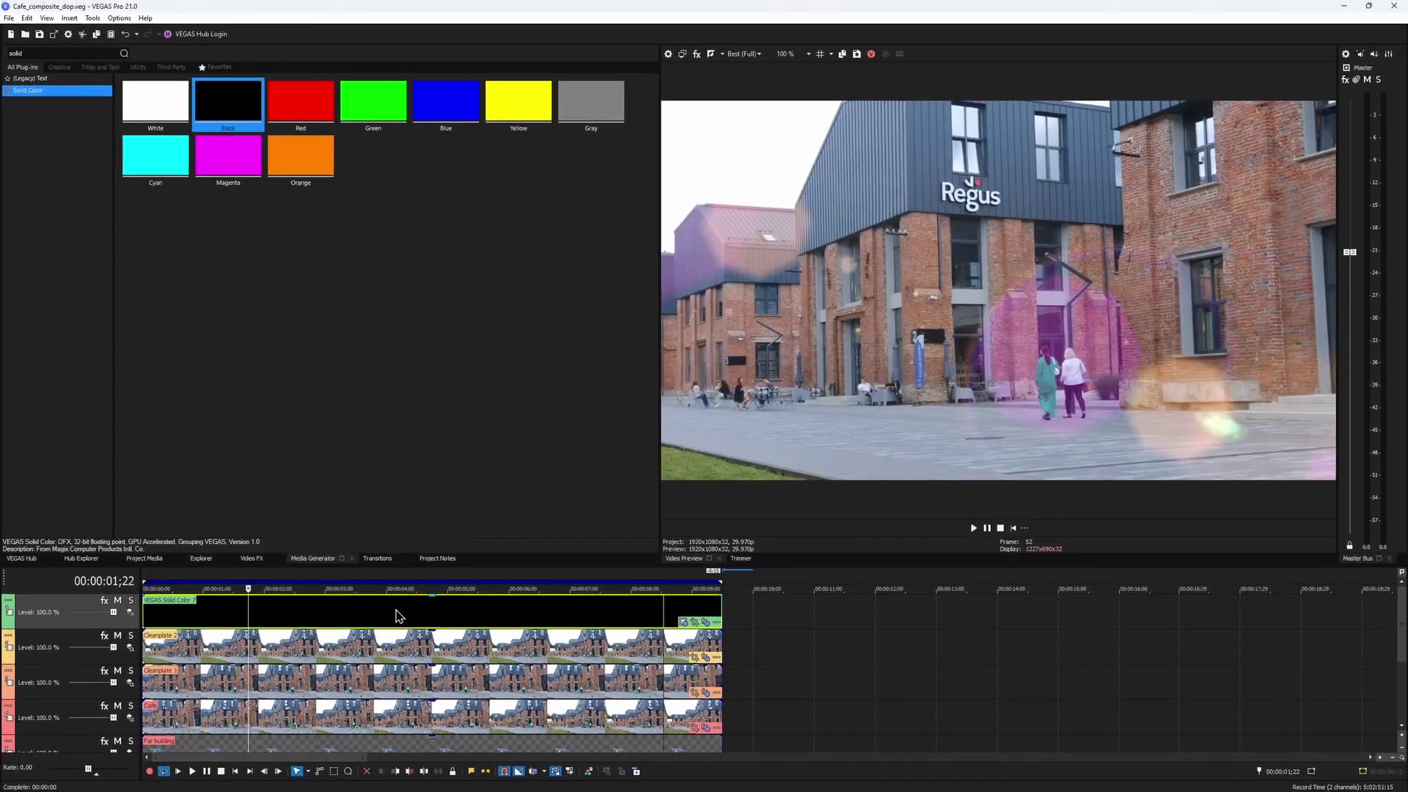
click(396, 616)
click(548, 613)
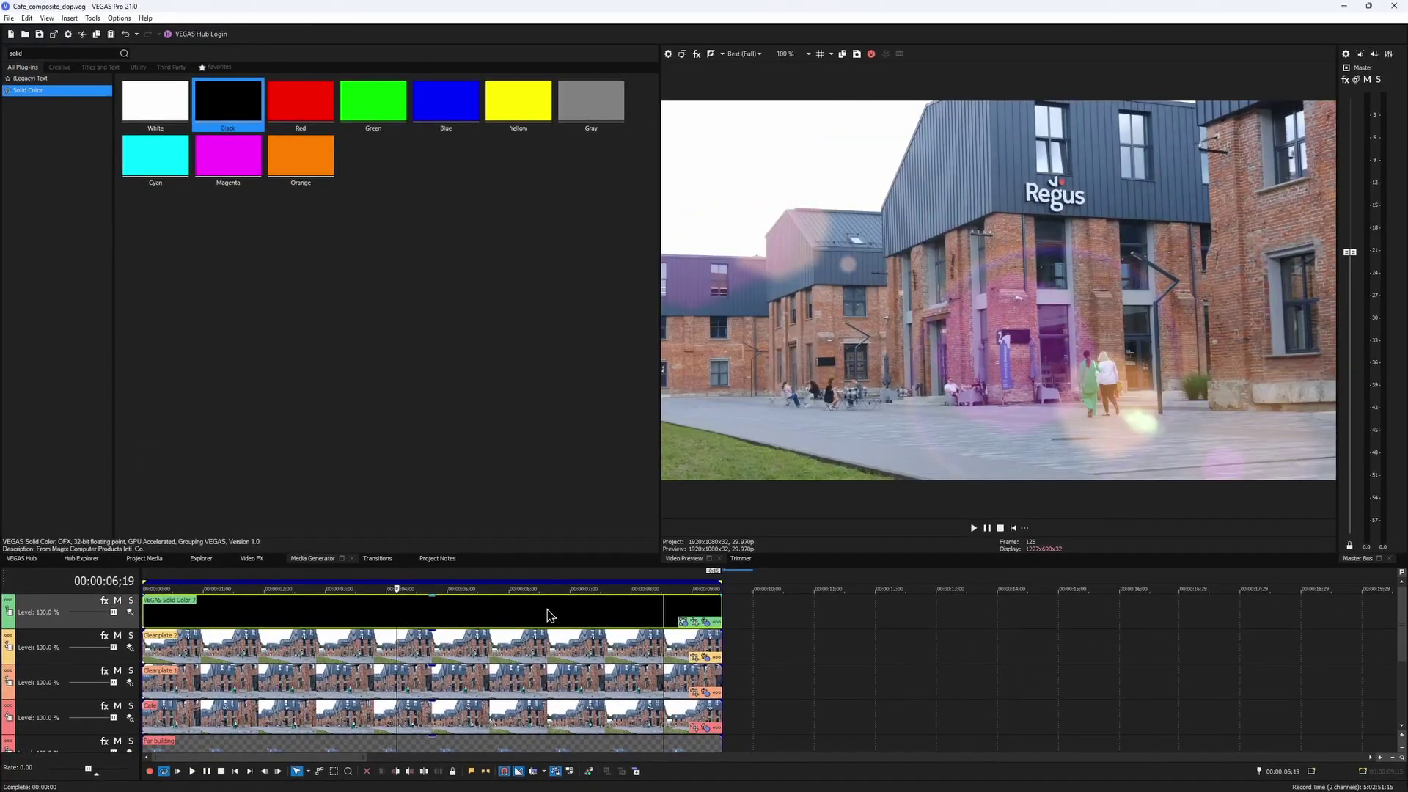
click(646, 611)
click(707, 609)
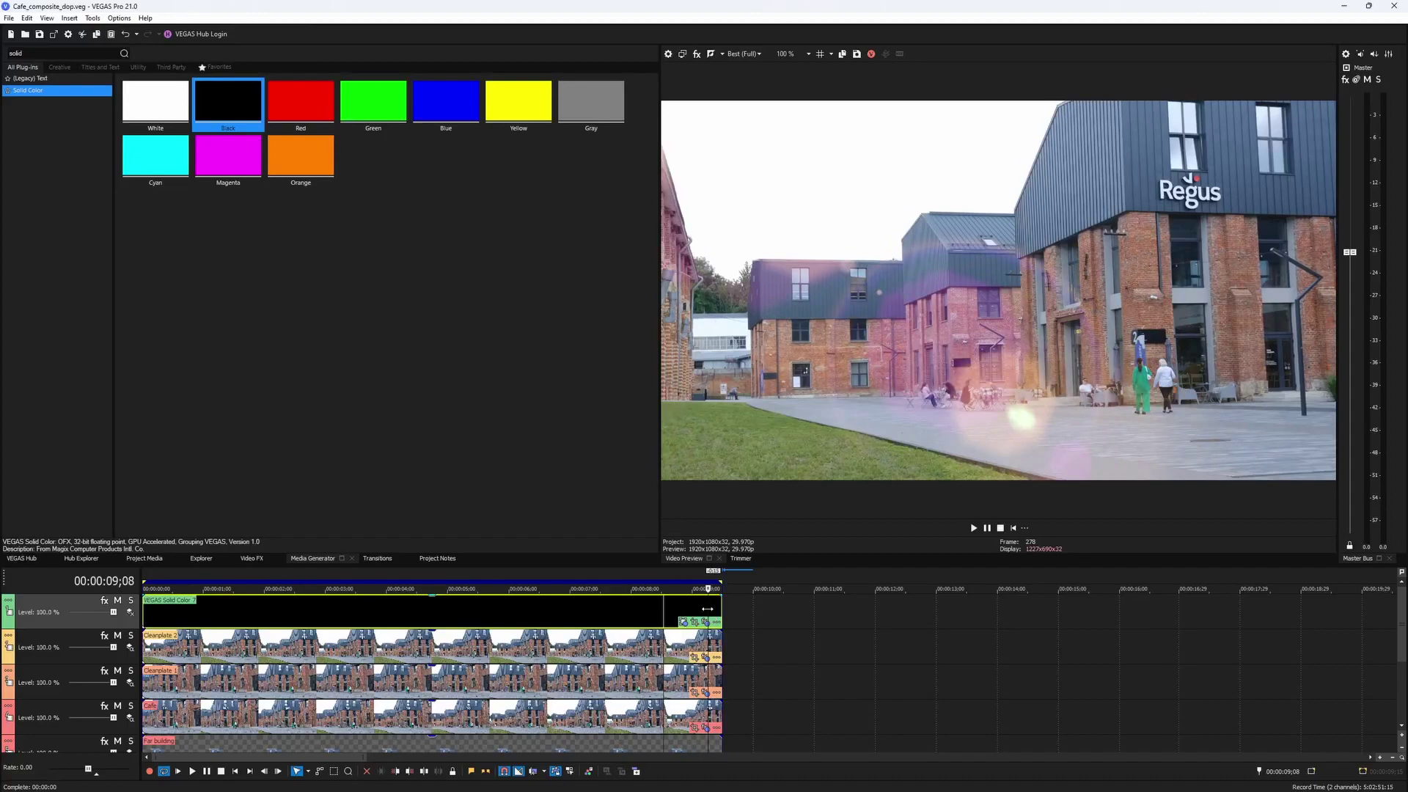
Enable the Mocha effect on the Cafe event and check the composite near the end at 00:00:09;00.
click(136, 646)
key(Home)
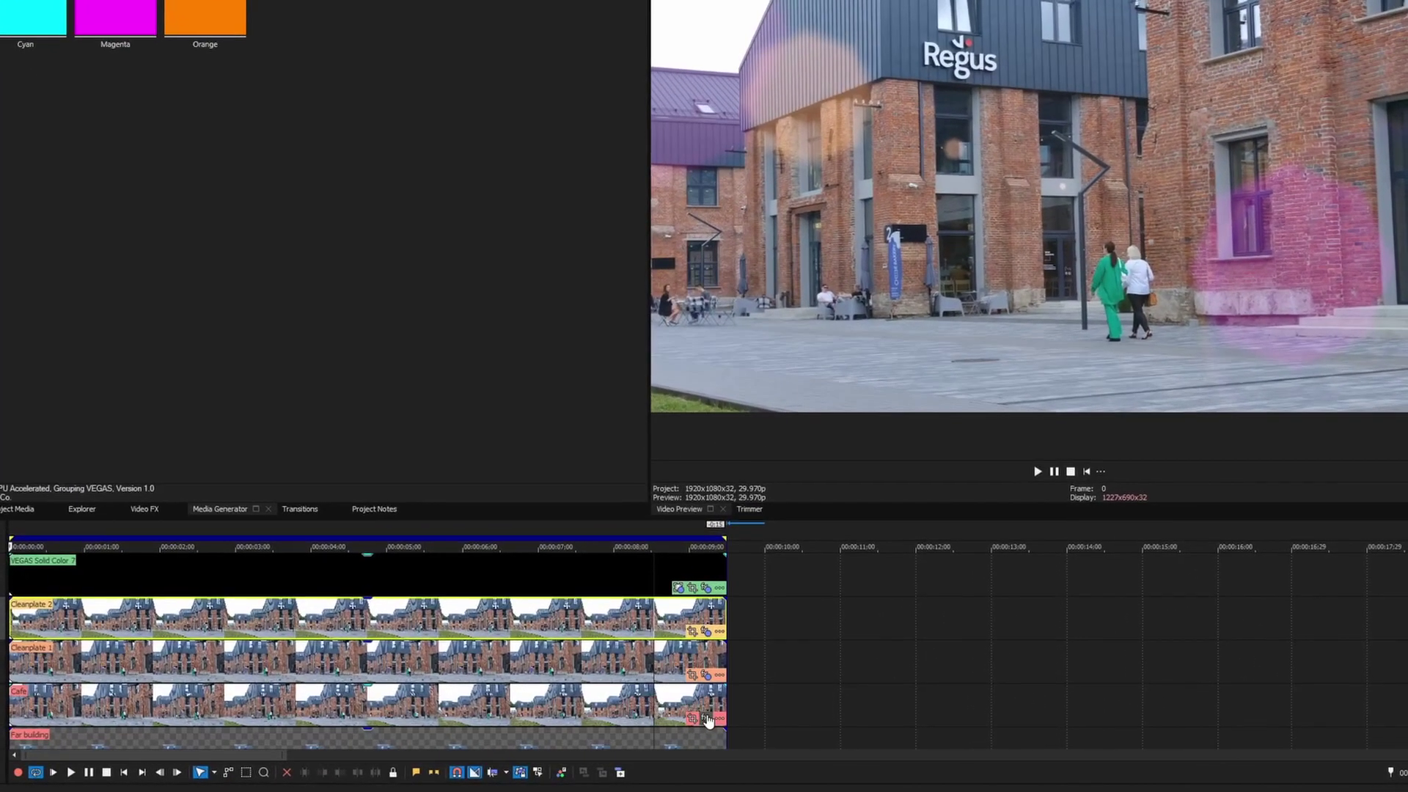
click(707, 718)
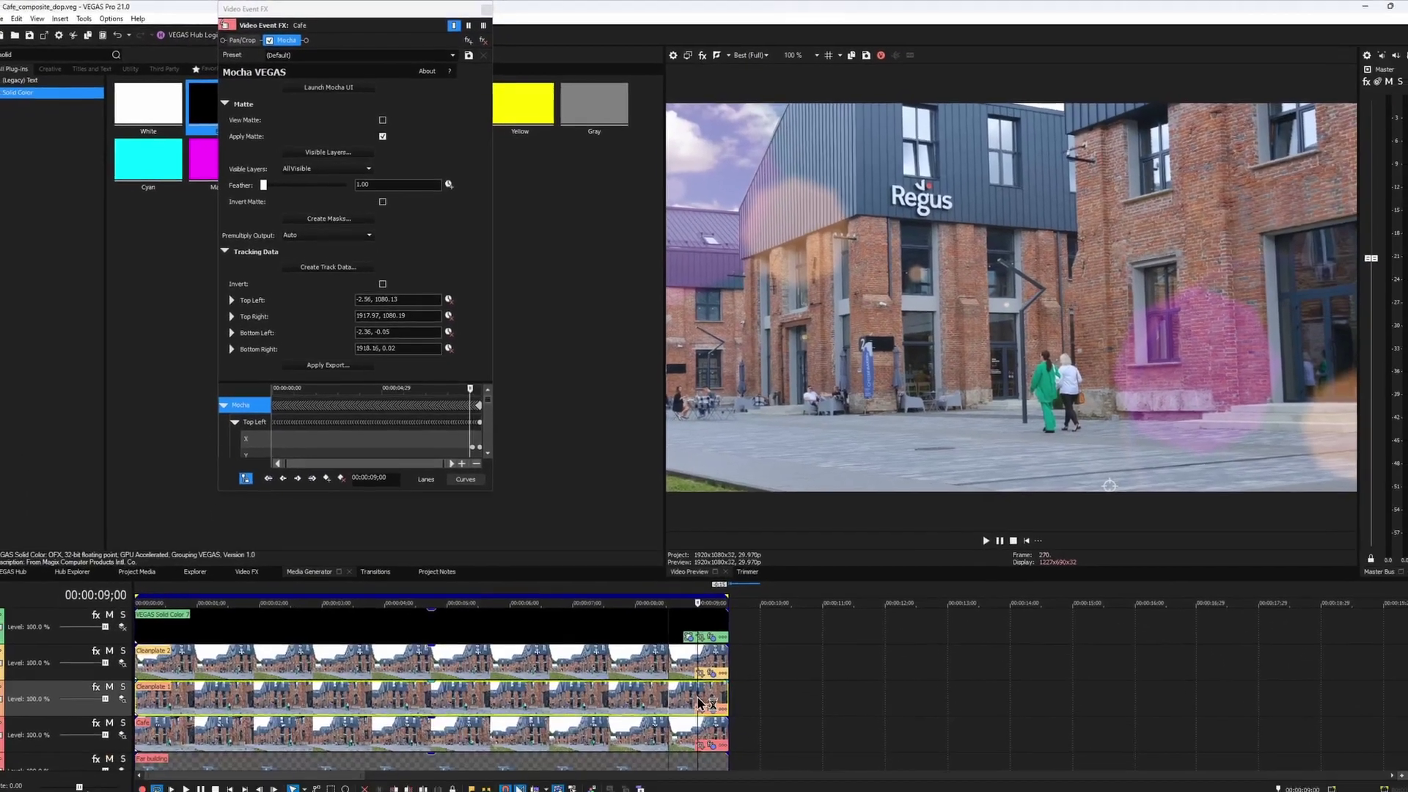
click(692, 679)
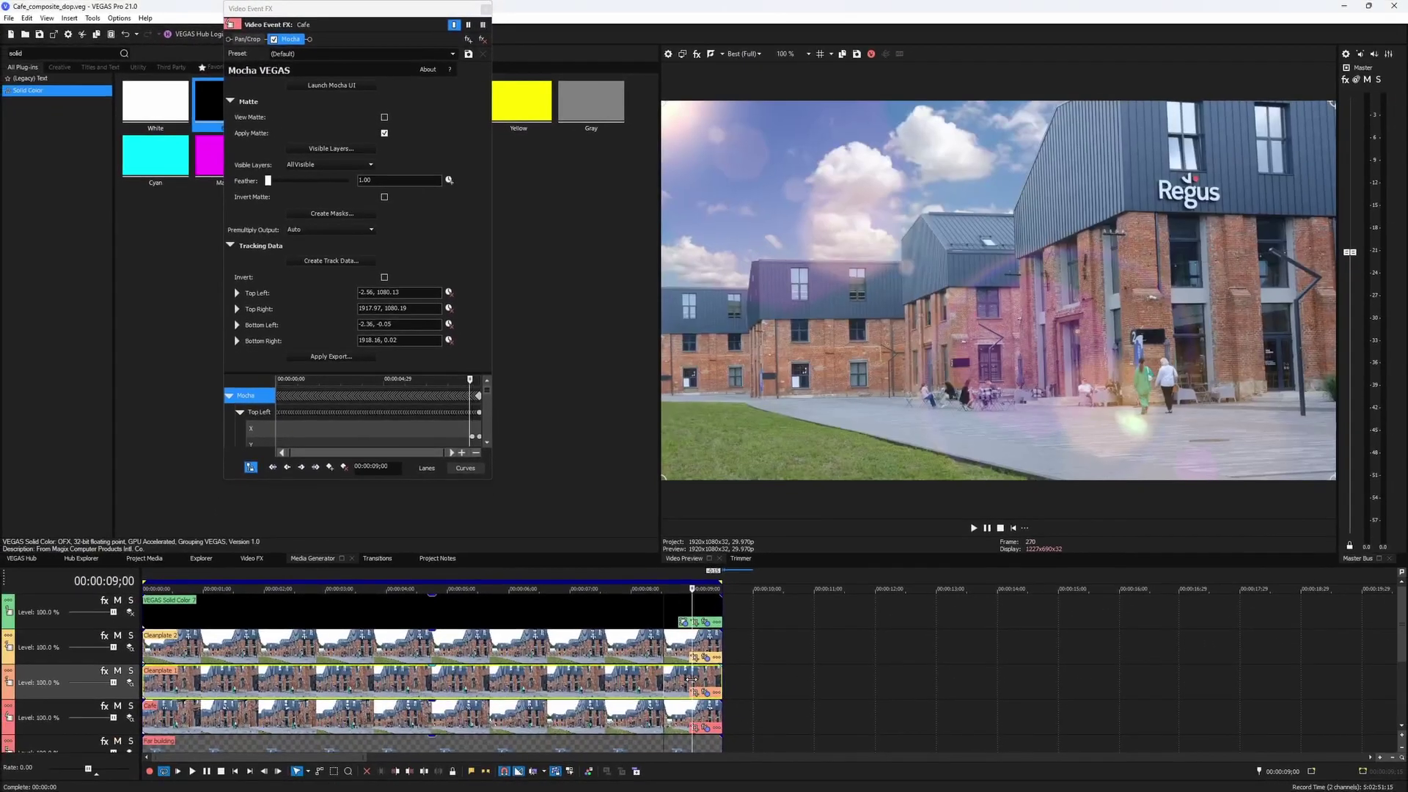